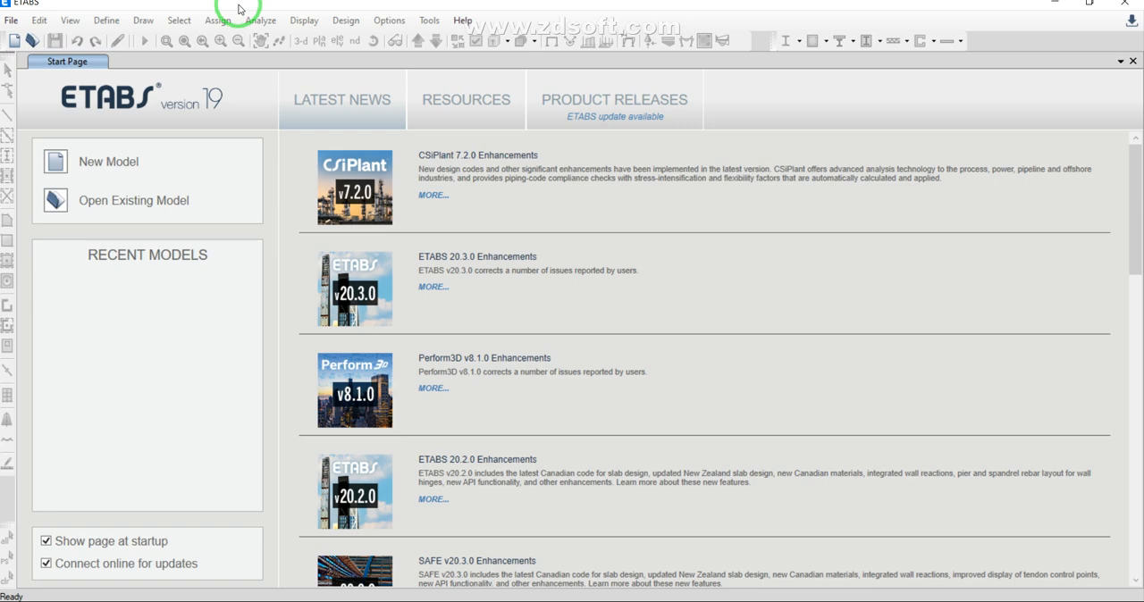
# Step: Start a new model with the saved user default settings and choose the Grid Only template
pyautogui.click(55, 163)
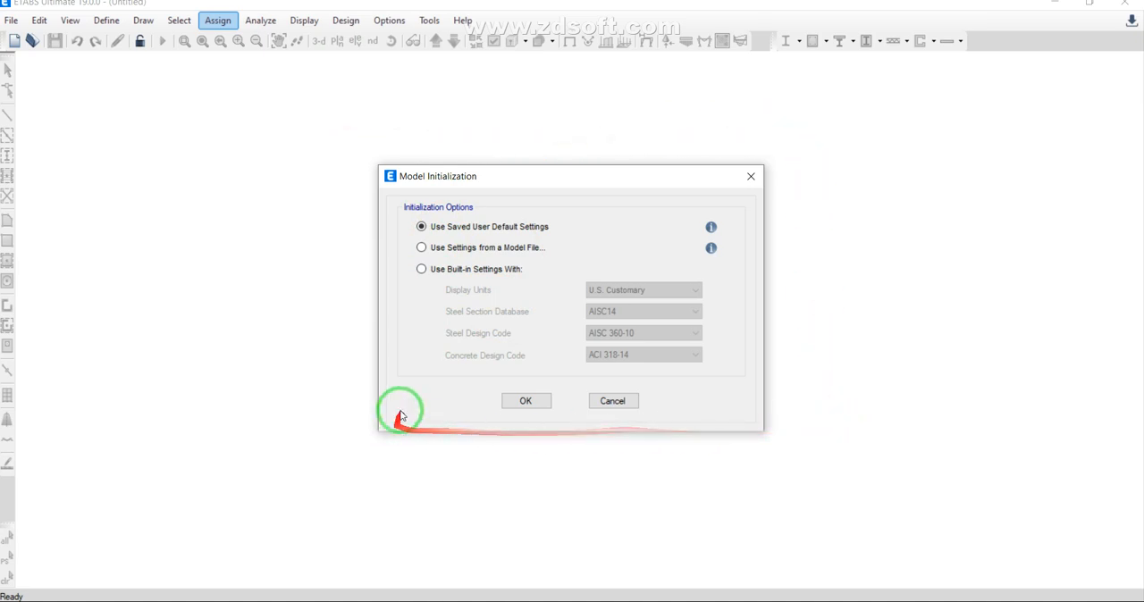
pyautogui.click(534, 402)
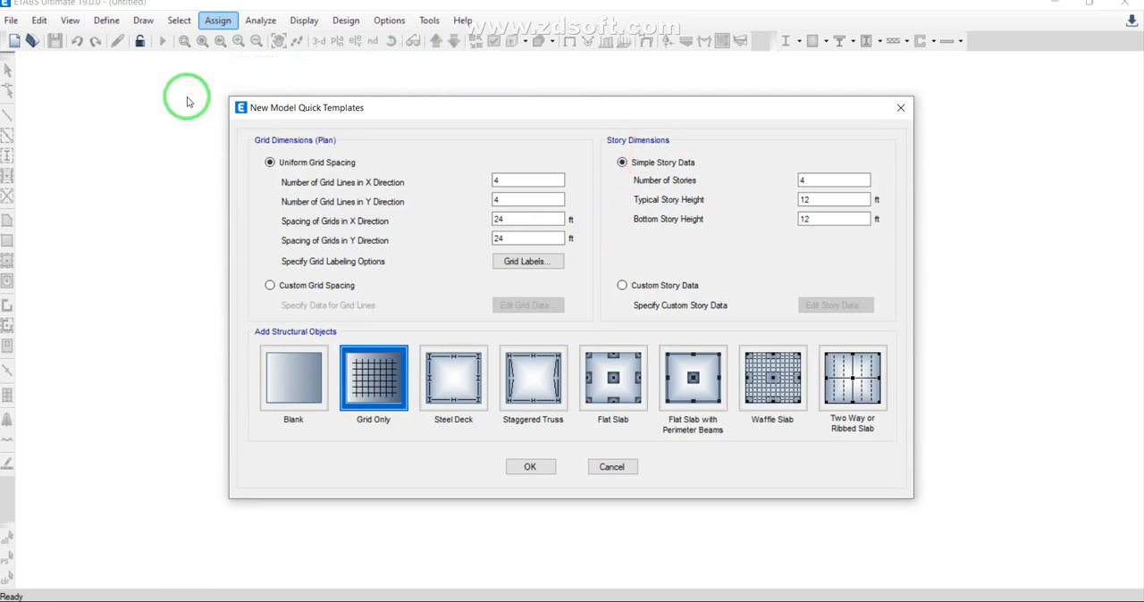
pyautogui.click(387, 385)
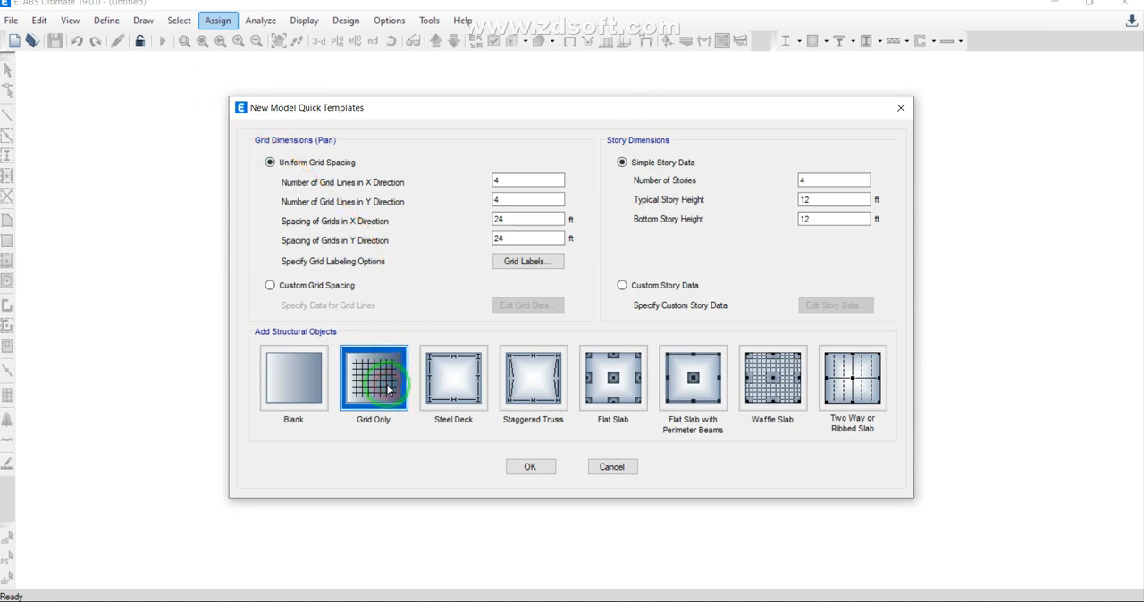
# Step: Set the uniform grid to 3 lines in X and 2 lines in Y, spaced 20 ft in X and 25 ft in Y
pyautogui.doubleClick(494, 181)
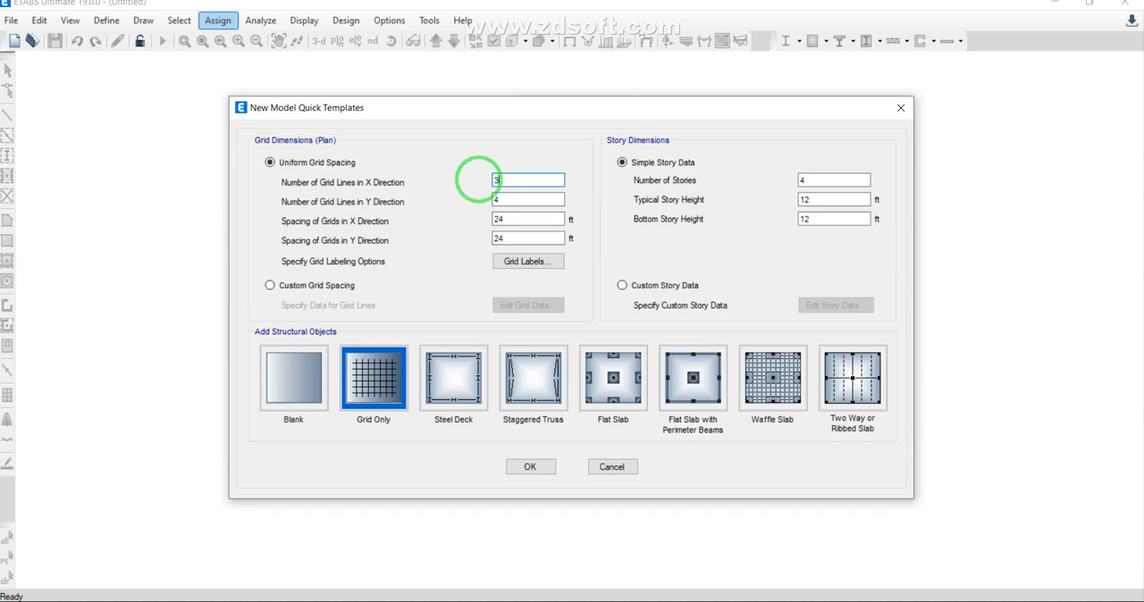
pyautogui.write('3')
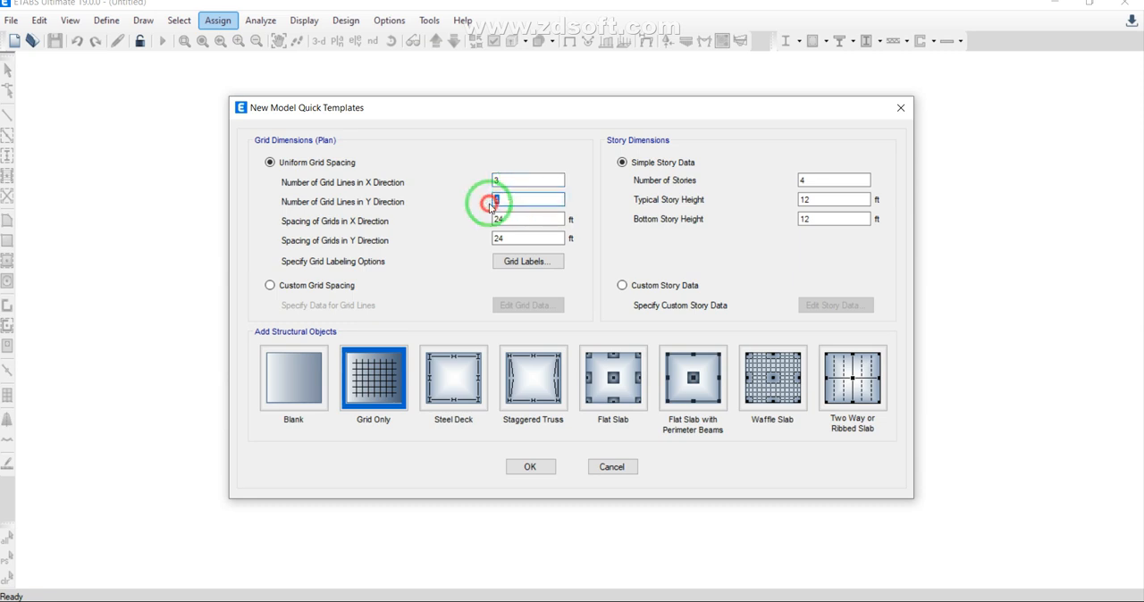
pyautogui.doubleClick(491, 202)
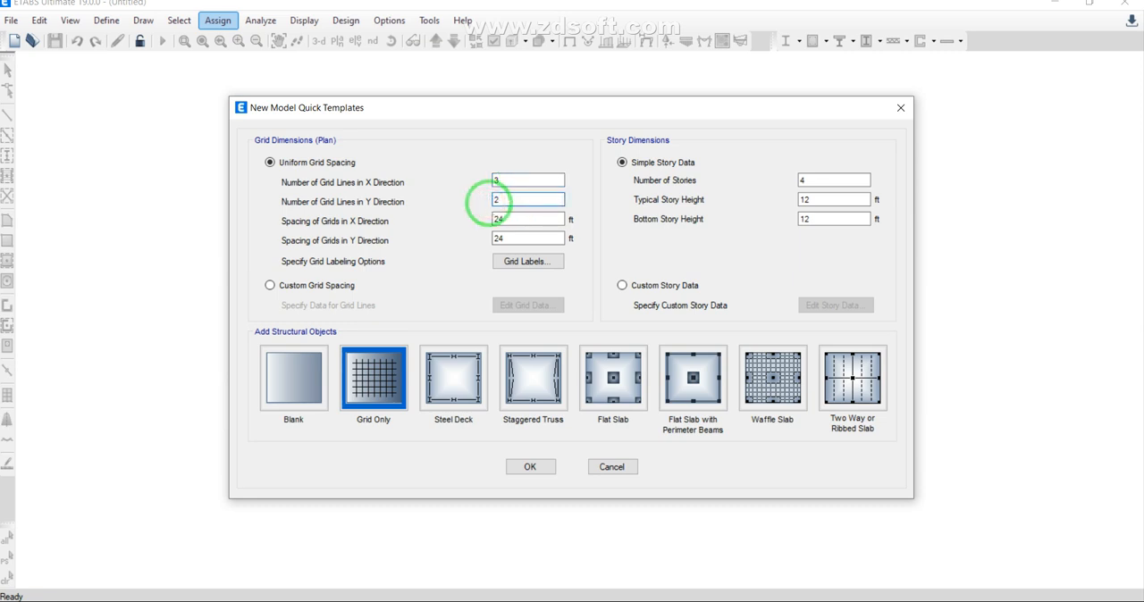
pyautogui.doubleClick(493, 220)
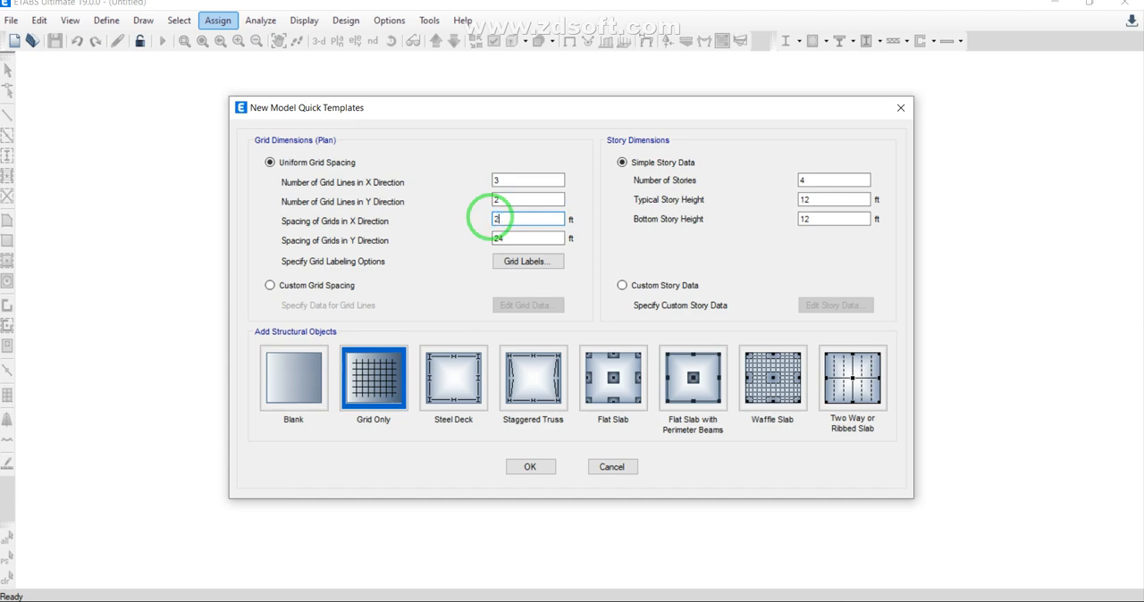
pyautogui.doubleClick(486, 239)
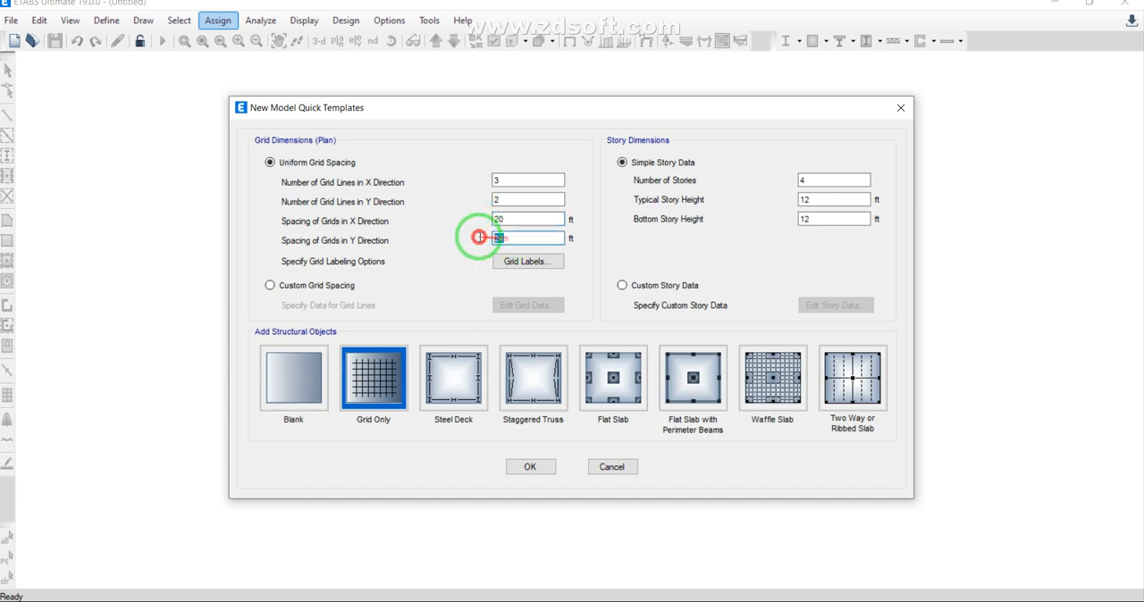
pyautogui.write('25')
# Step: Define 2 stories with typical and bottom story heights of 15 ft, and generate the grid model
pyautogui.doubleClick(802, 179)
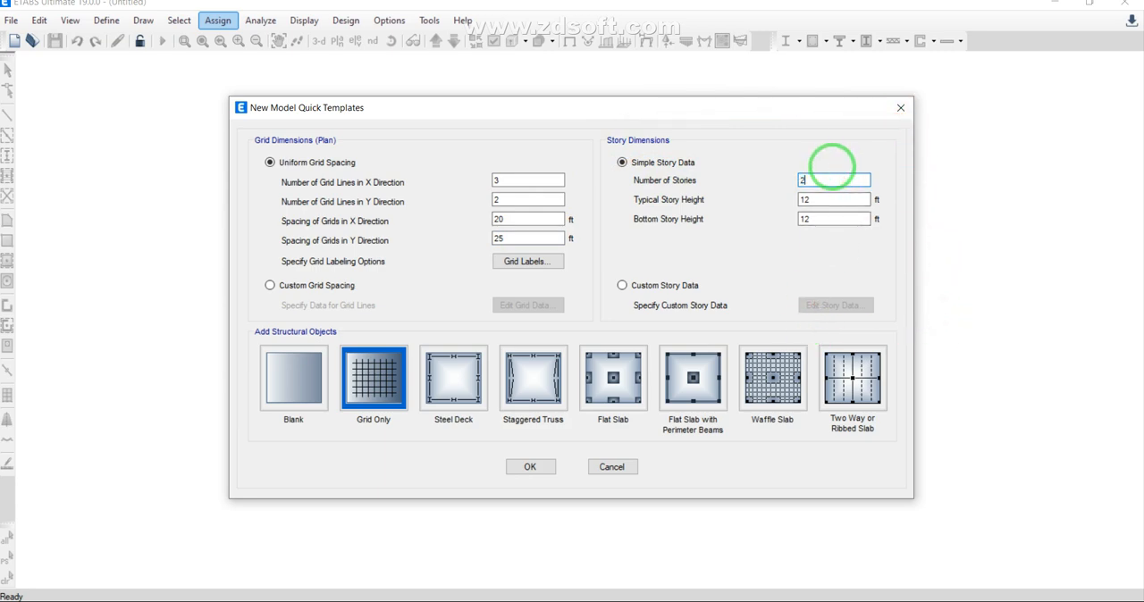
pyautogui.doubleClick(806, 199)
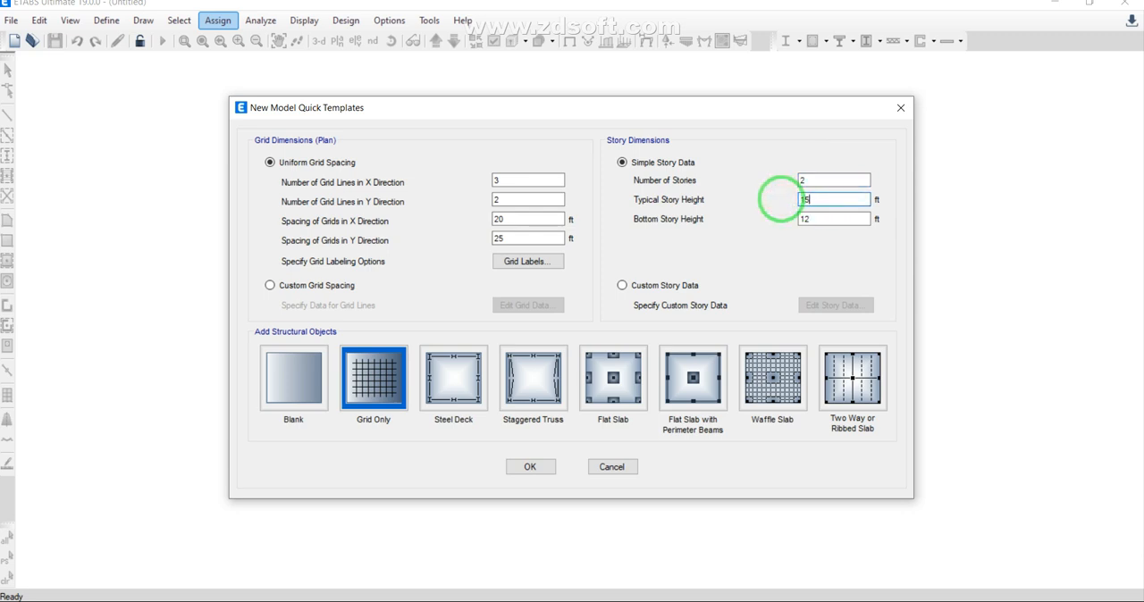
pyautogui.doubleClick(804, 220)
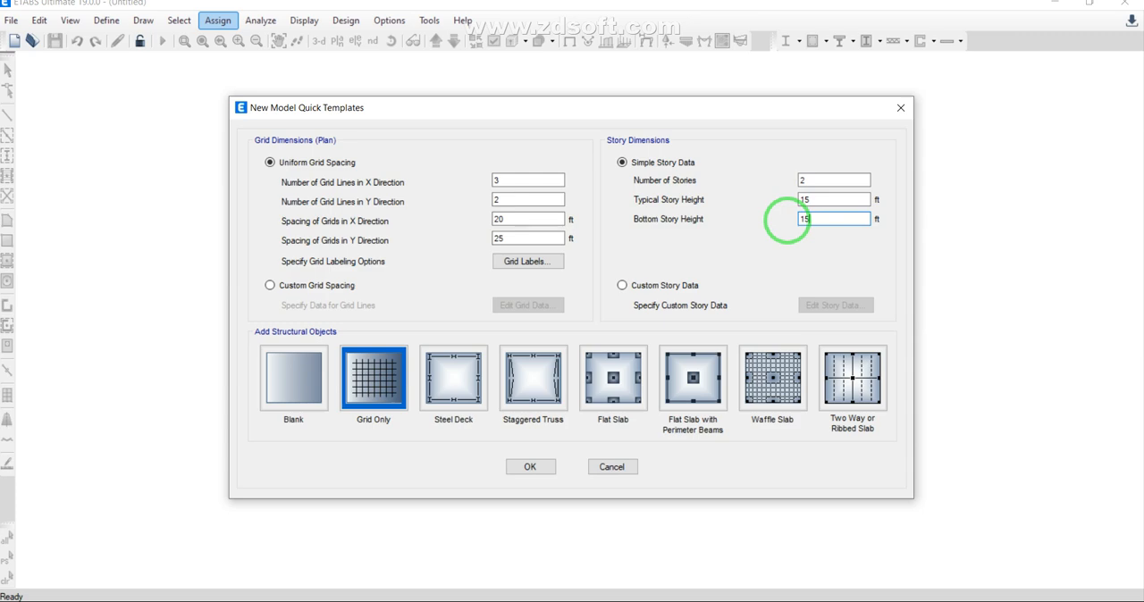
pyautogui.click(548, 467)
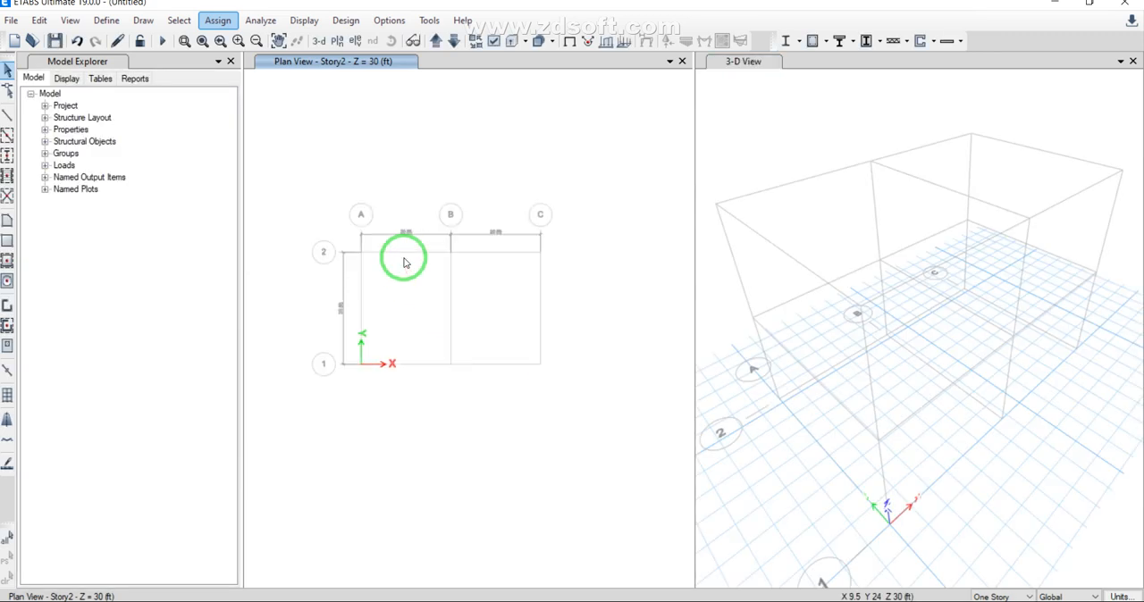
# Step: Add a third Y grid line to grid system G1 with its ordinate set to 49 ft
pyautogui.scroll(3, 432, 304)
pyautogui.scroll(-3, 431, 304)
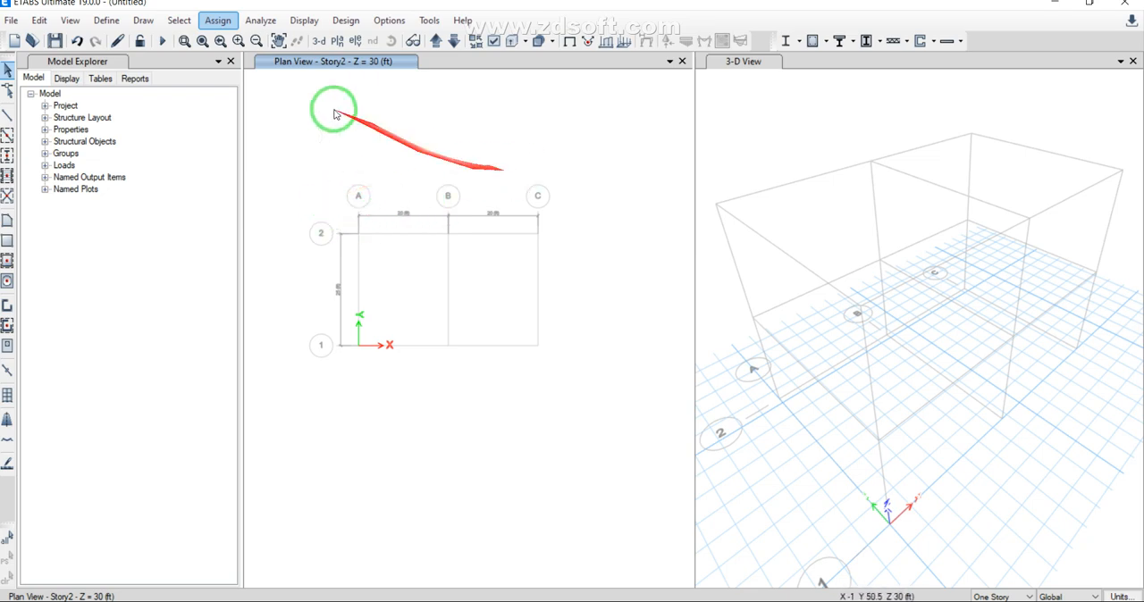
pyautogui.click(36, 28)
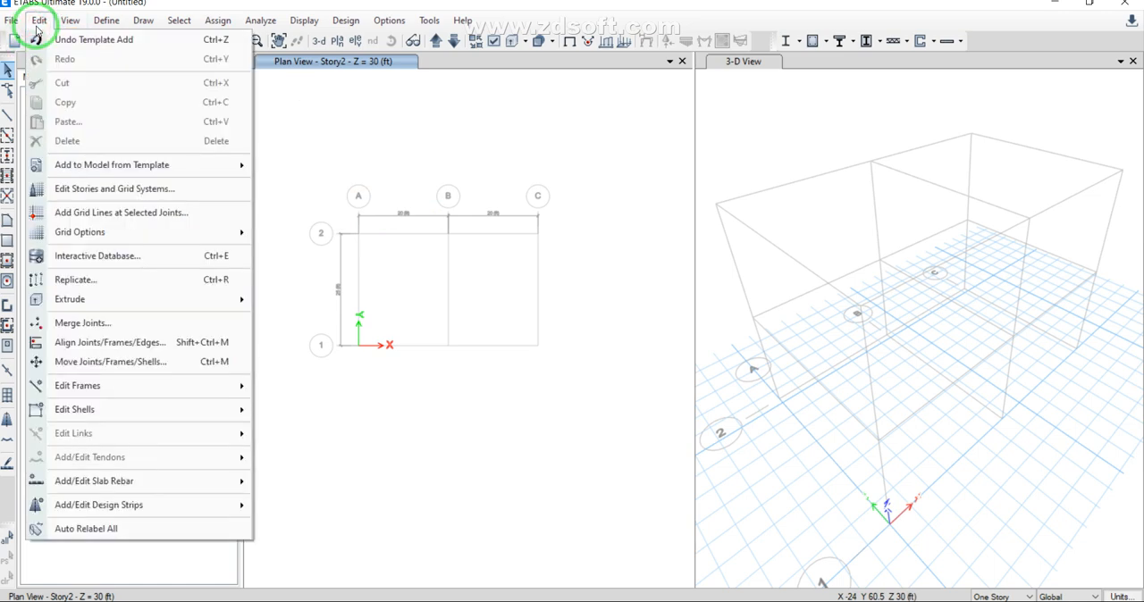
pyautogui.click(118, 190)
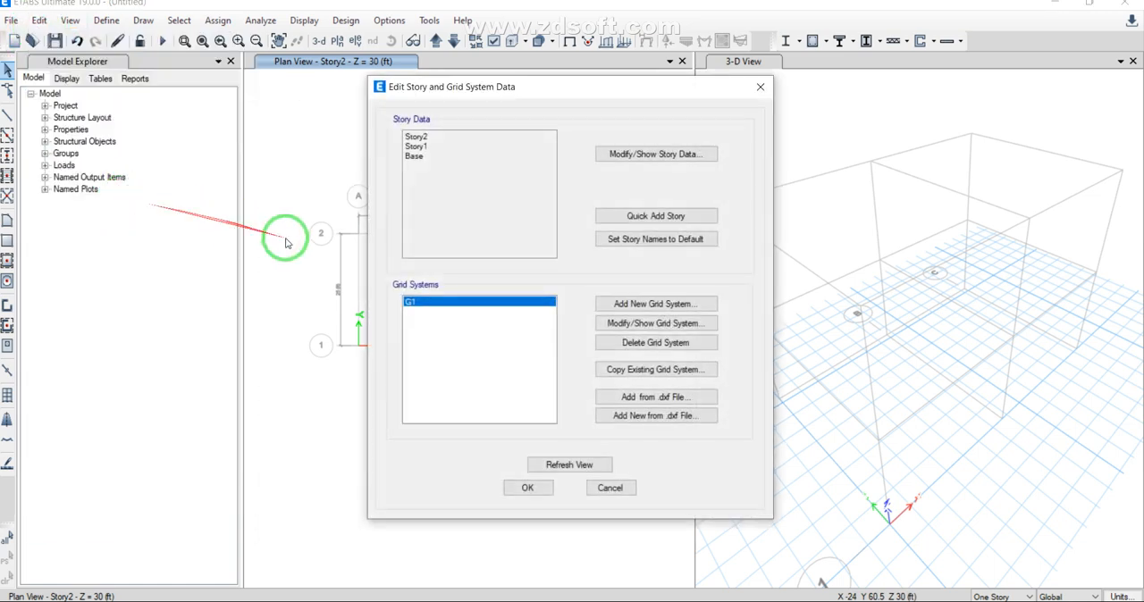
pyautogui.click(651, 324)
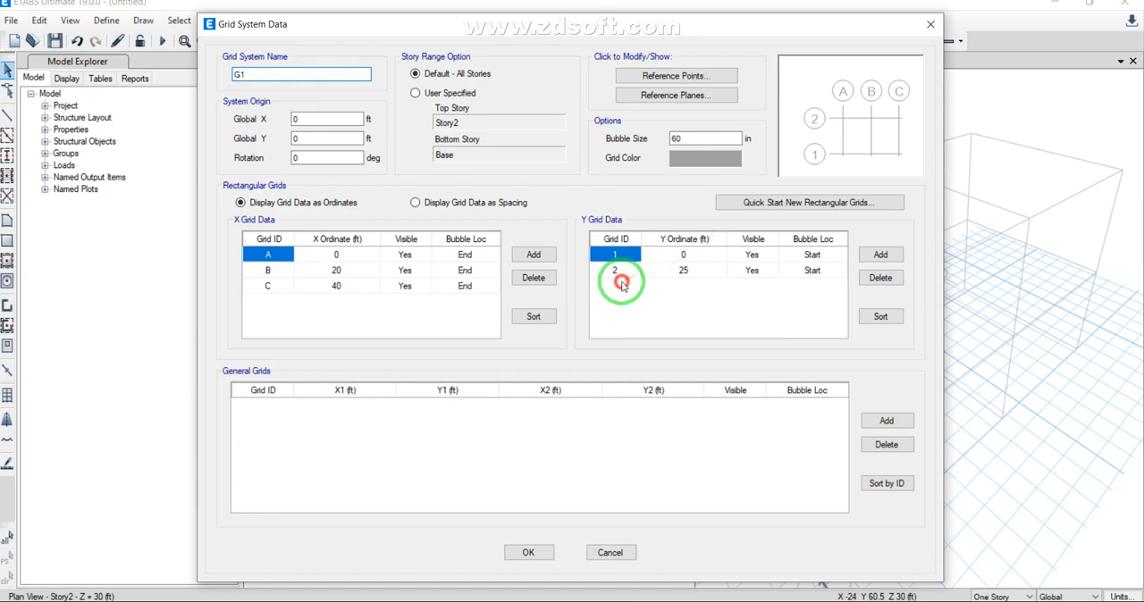
pyautogui.click(881, 254)
pyautogui.click(683, 286)
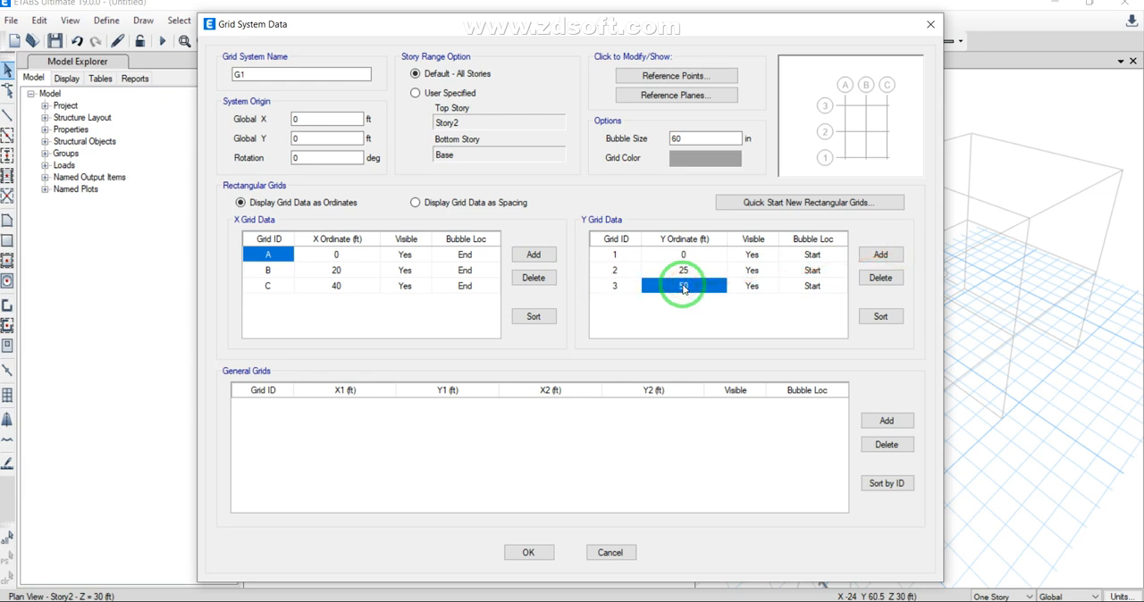
pyautogui.write('49')
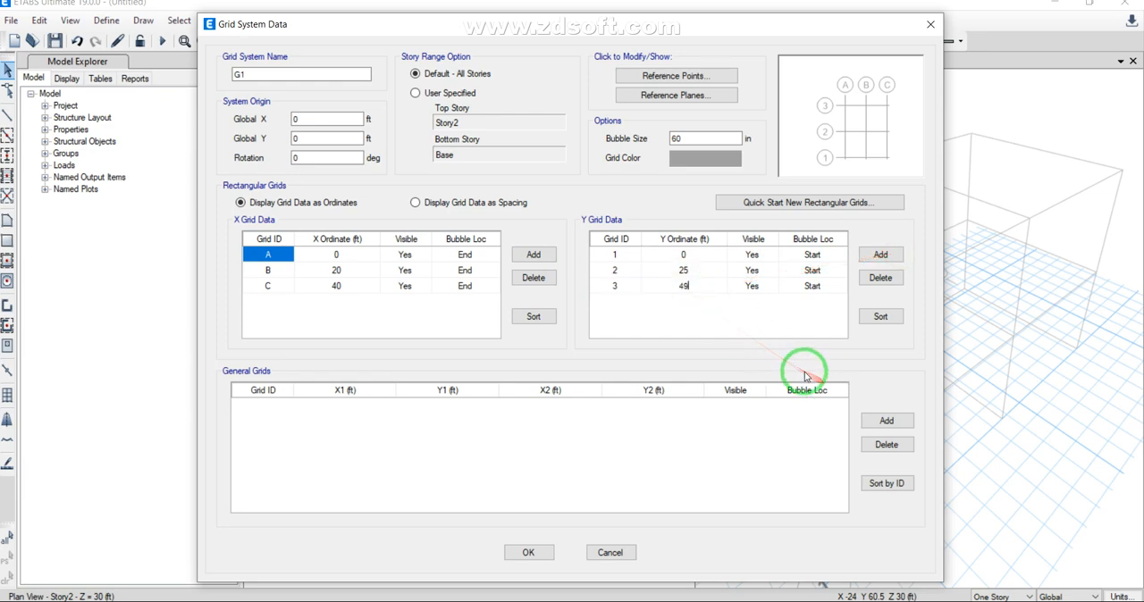
pyautogui.click(528, 552)
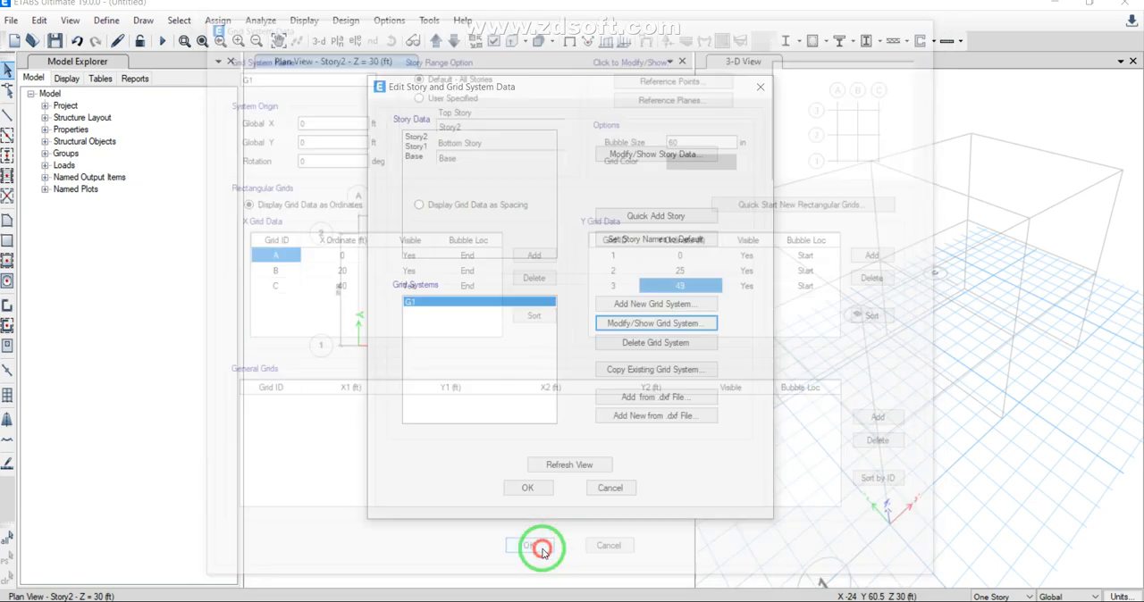
# Step: Check the story data for Story2, Story1 and Base, and apply the grid system edits to the model
pyautogui.click(610, 170)
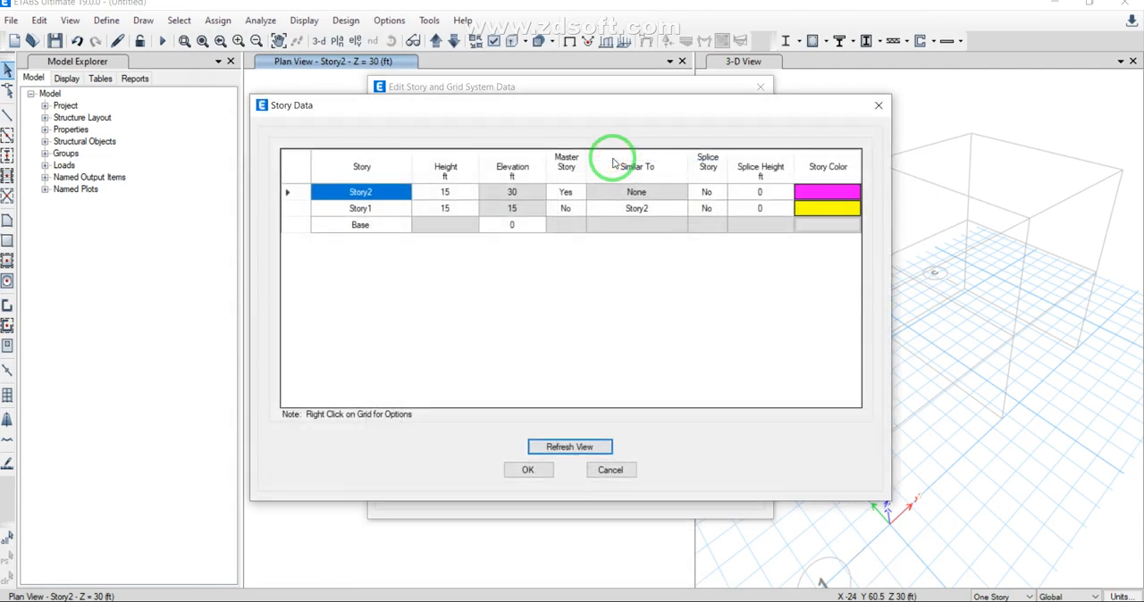
pyautogui.click(364, 207)
pyautogui.click(362, 223)
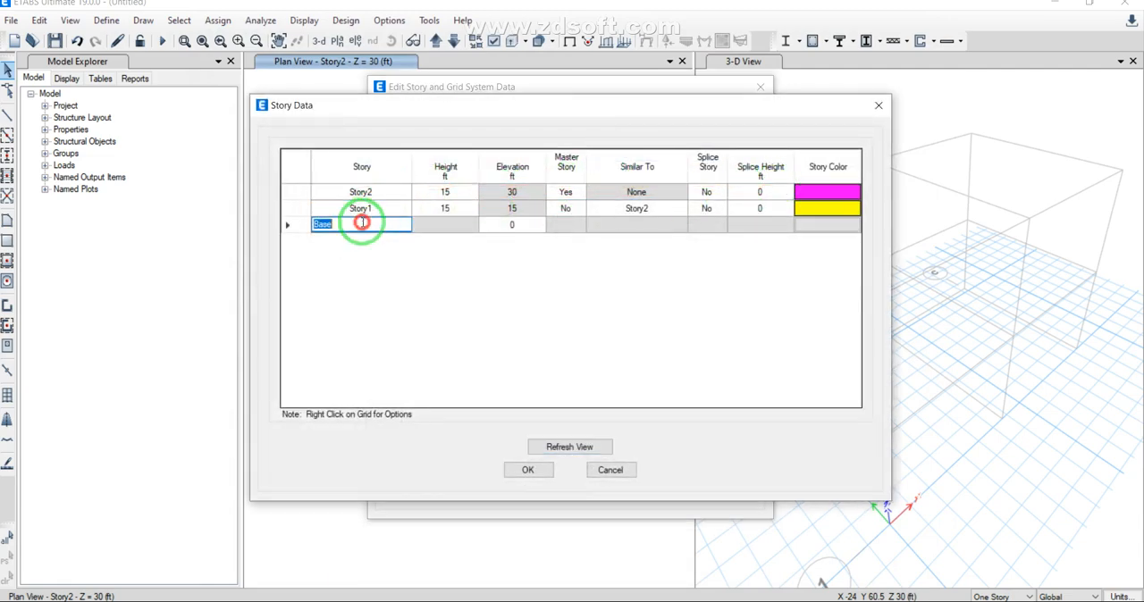
pyautogui.click(375, 190)
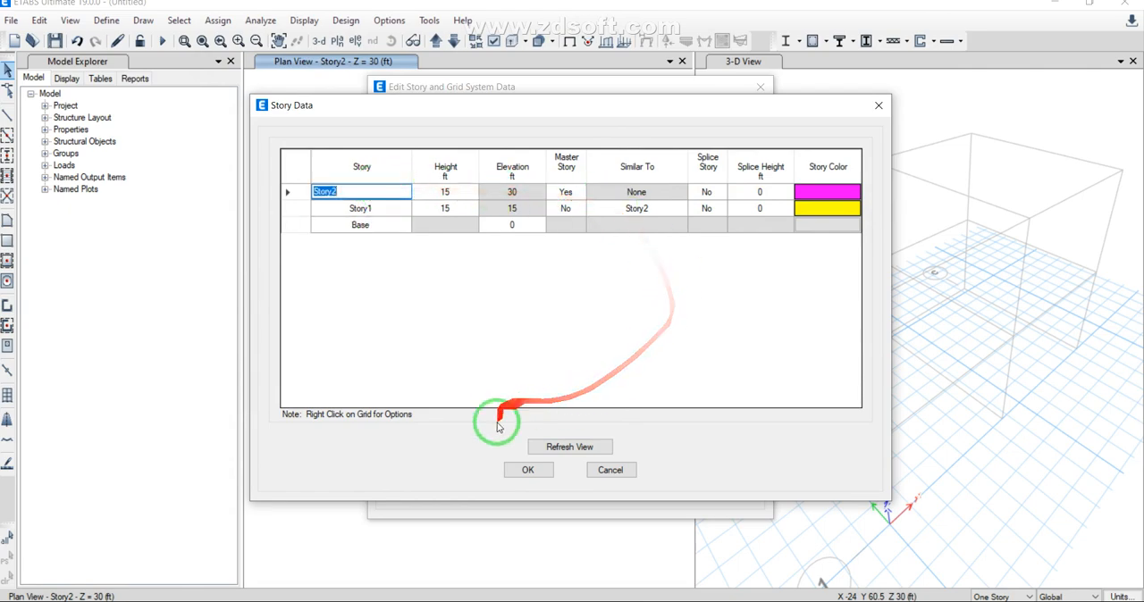
pyautogui.click(521, 480)
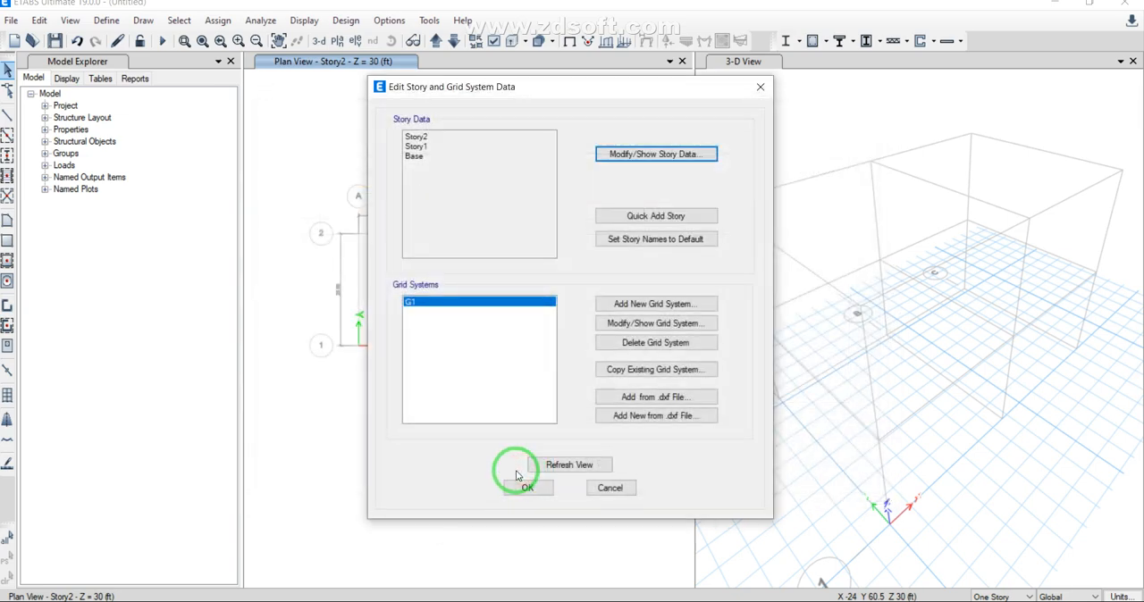
pyautogui.click(528, 487)
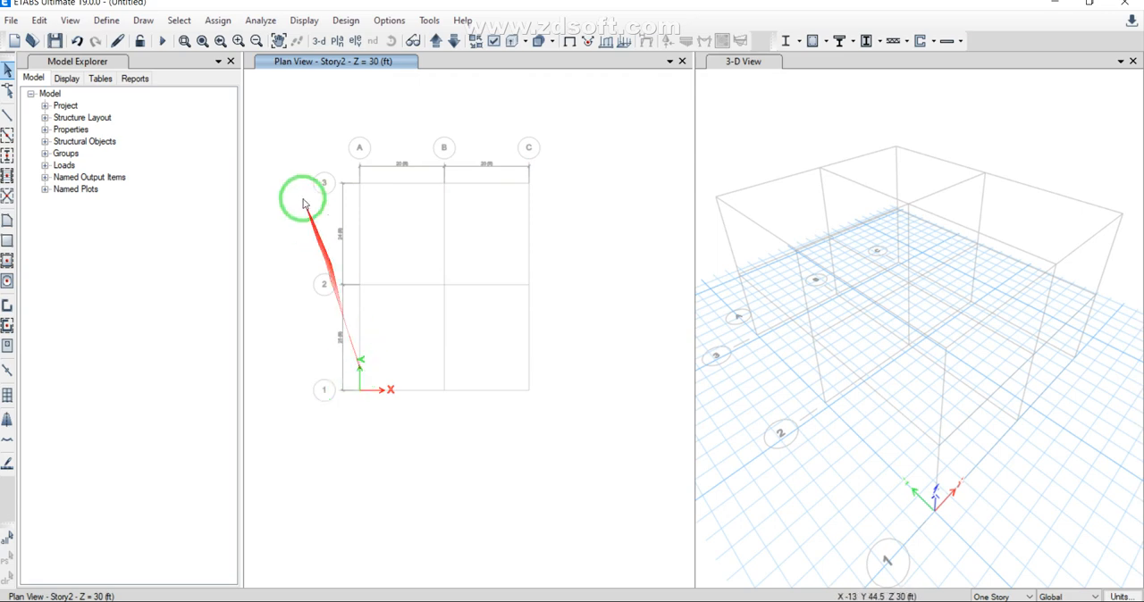
# Step: Add a fourth Y grid line at 73 ft to grid system G1 and apply it to the model
pyautogui.click(39, 20)
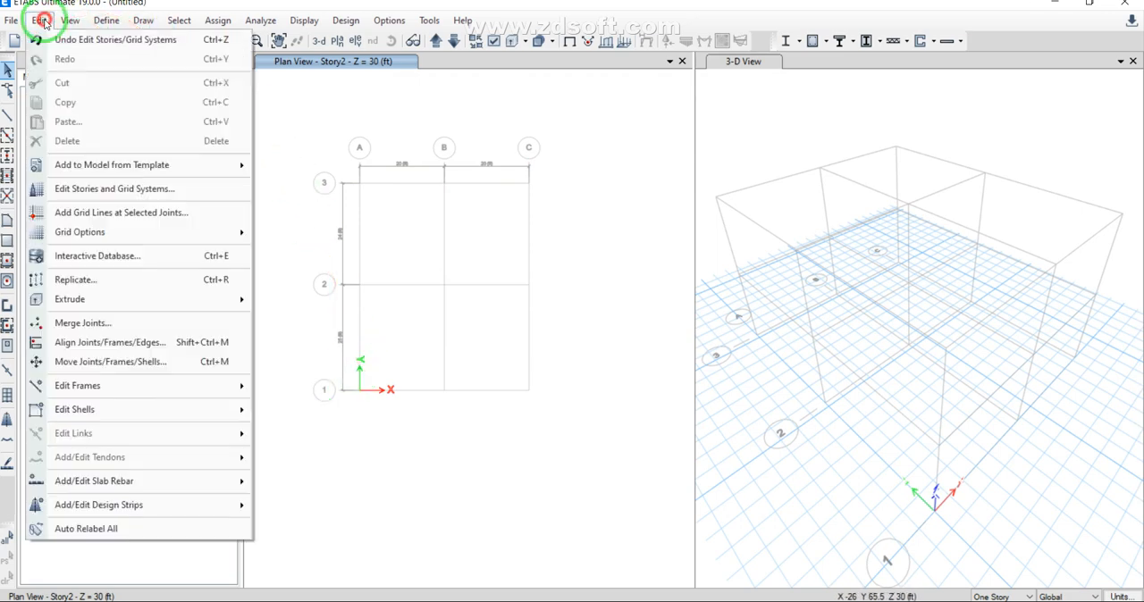
pyautogui.moveTo(122, 234)
pyautogui.click(134, 188)
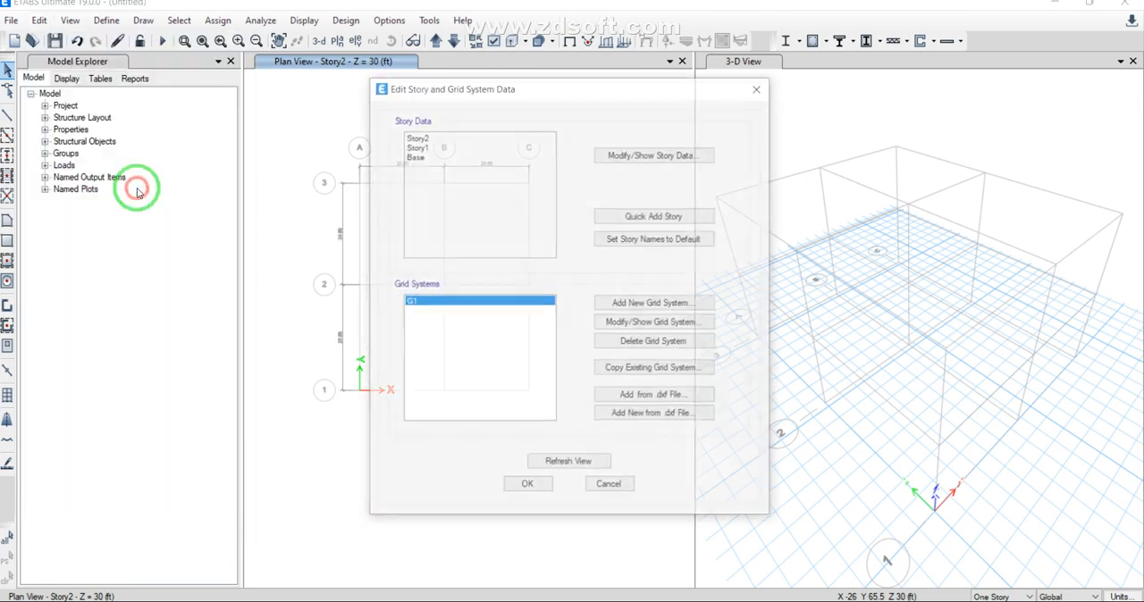
pyautogui.click(647, 332)
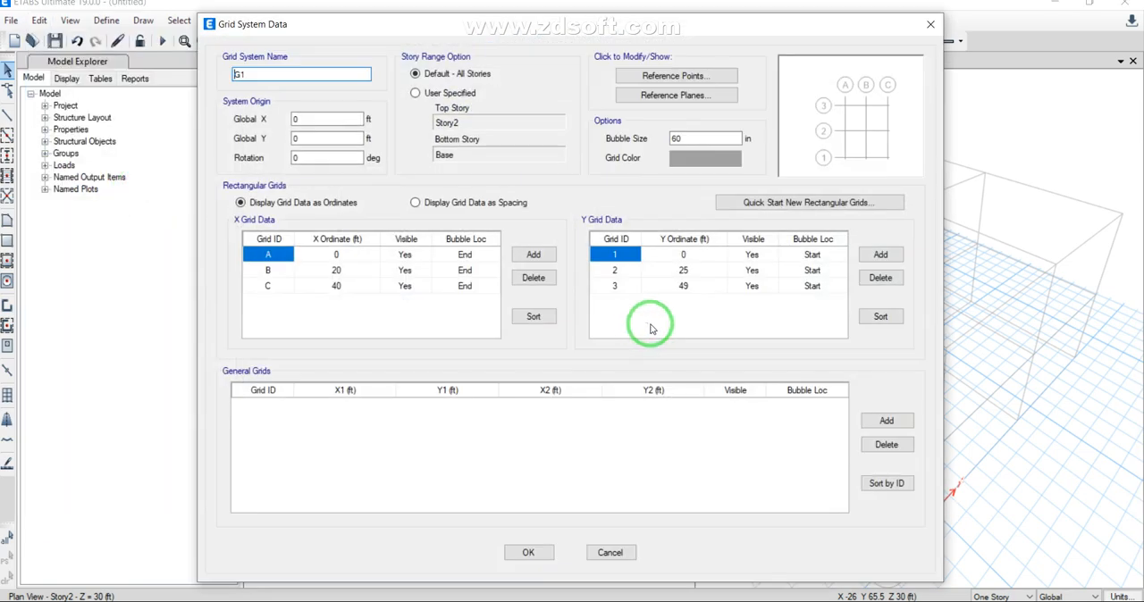
pyautogui.click(880, 255)
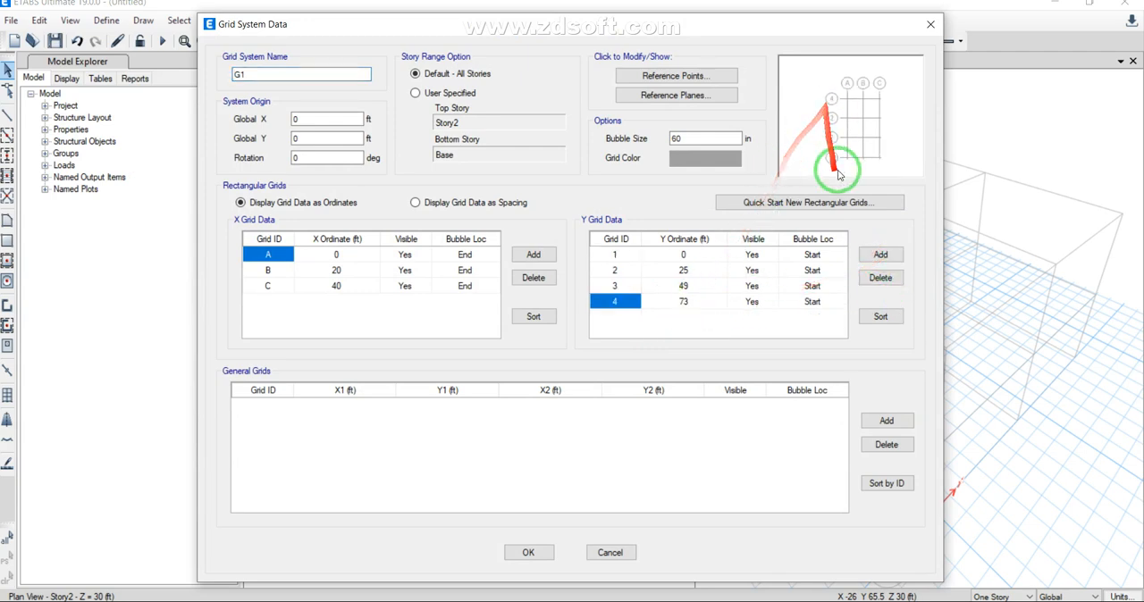
pyautogui.click(525, 554)
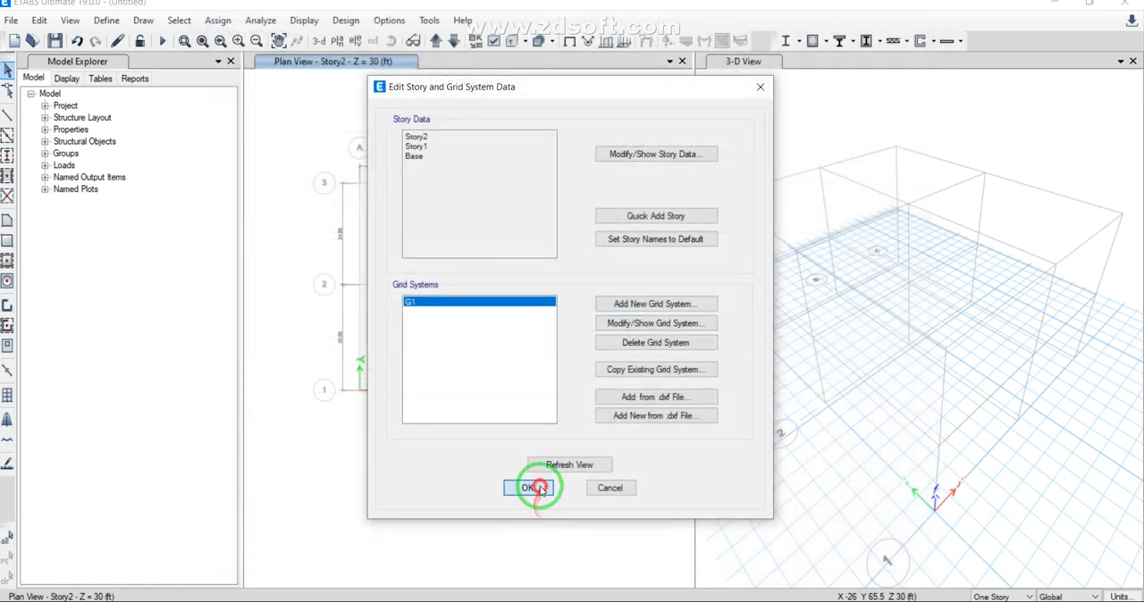
pyautogui.click(529, 487)
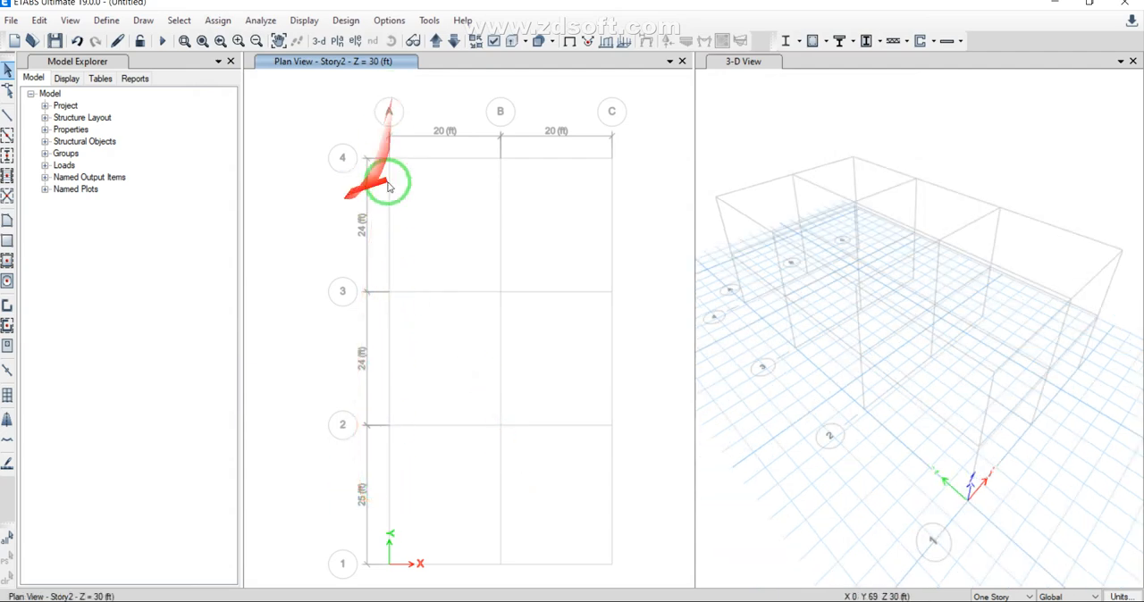
pyautogui.scroll(-3, 300, 206)
pyautogui.scroll(3, 325, 223)
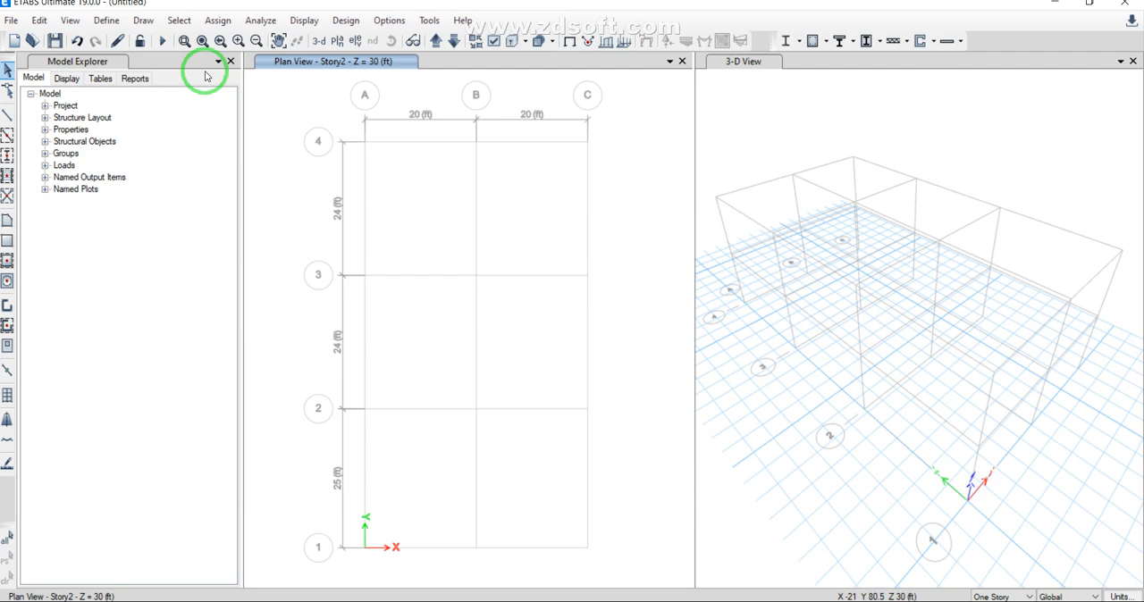
pyautogui.click(106, 19)
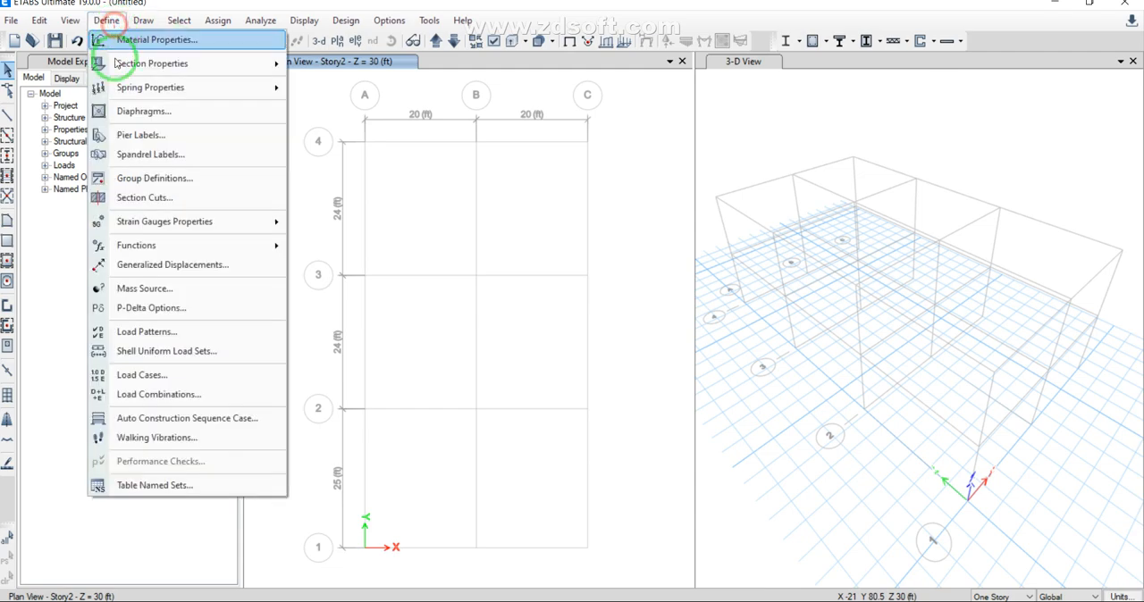
pyautogui.click(204, 21)
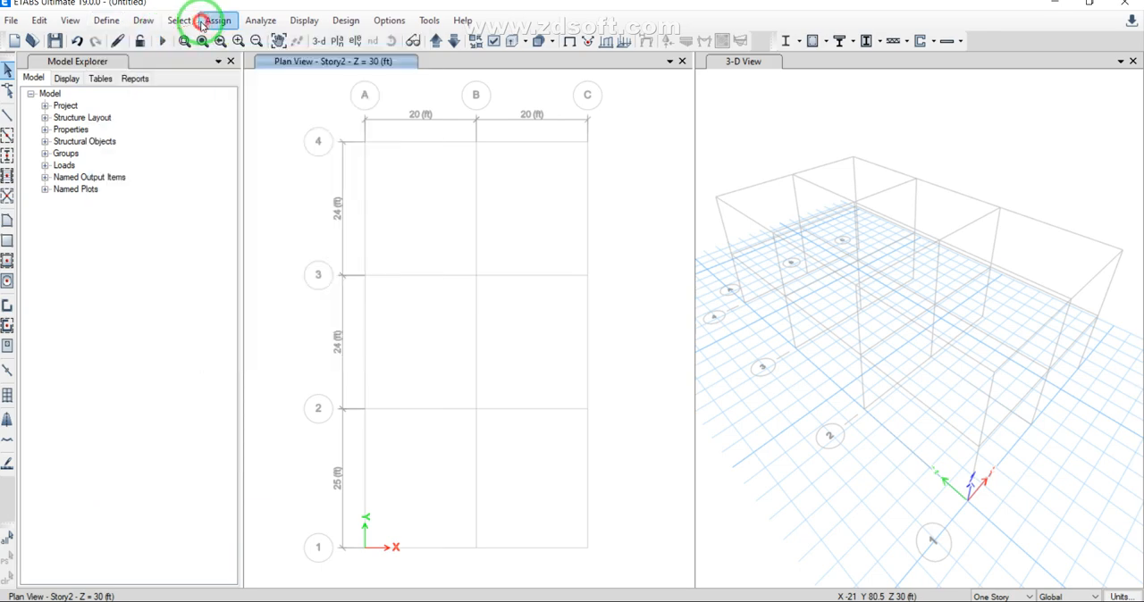
pyautogui.click(204, 22)
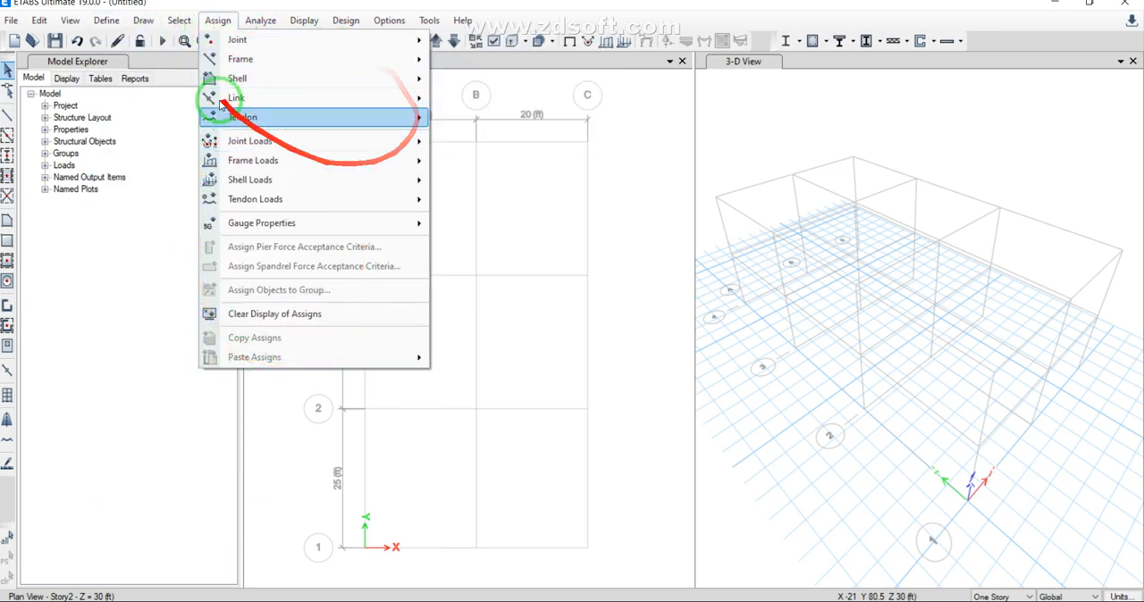
pyautogui.click(346, 21)
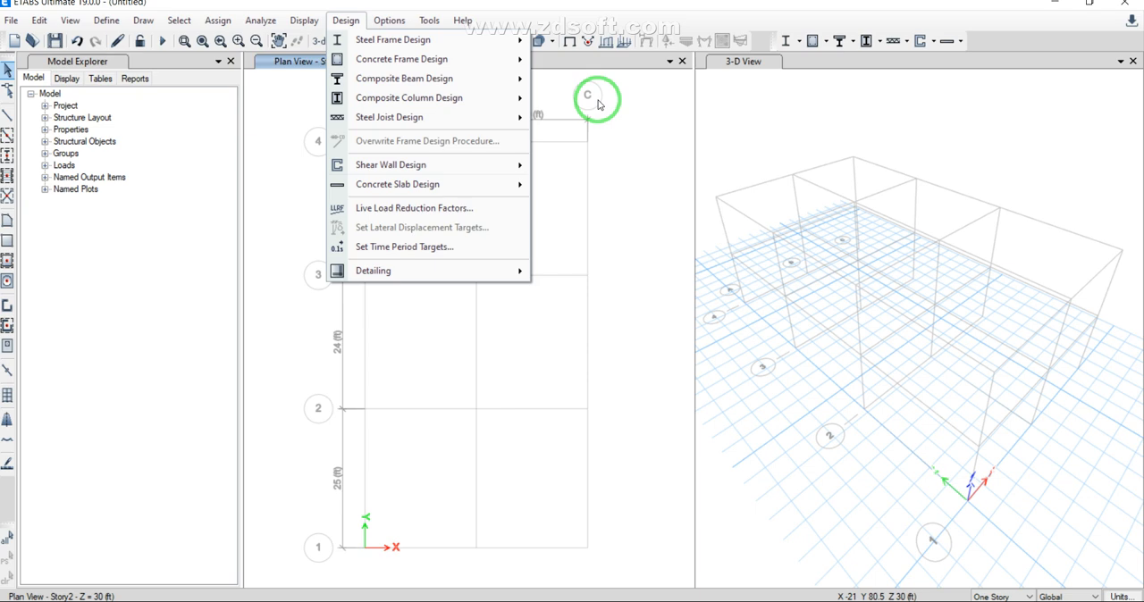
pyautogui.click(219, 300)
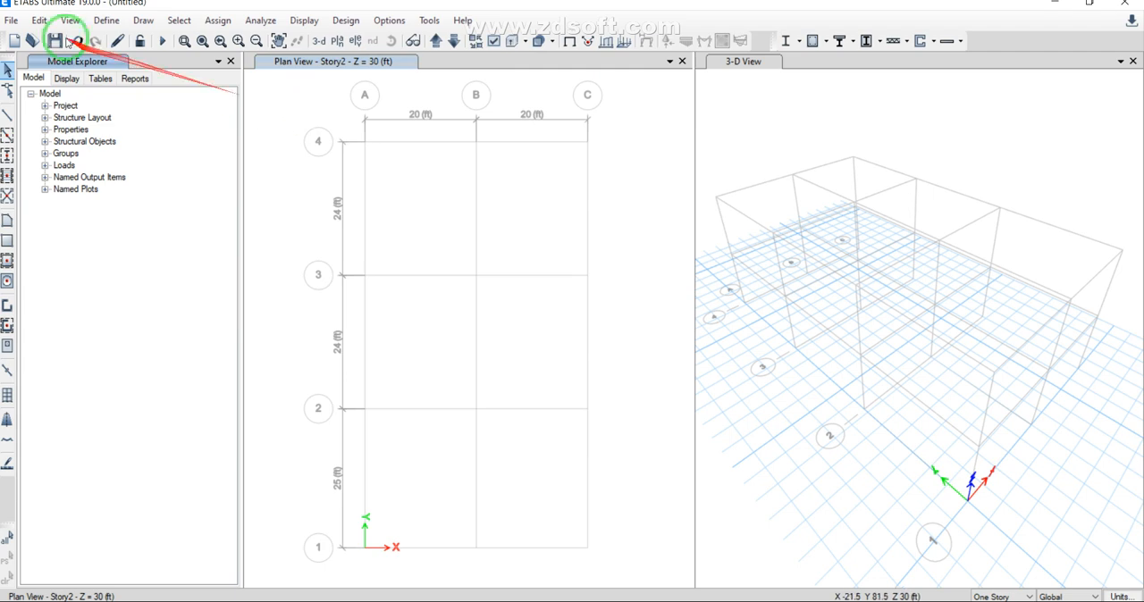
pyautogui.click(106, 20)
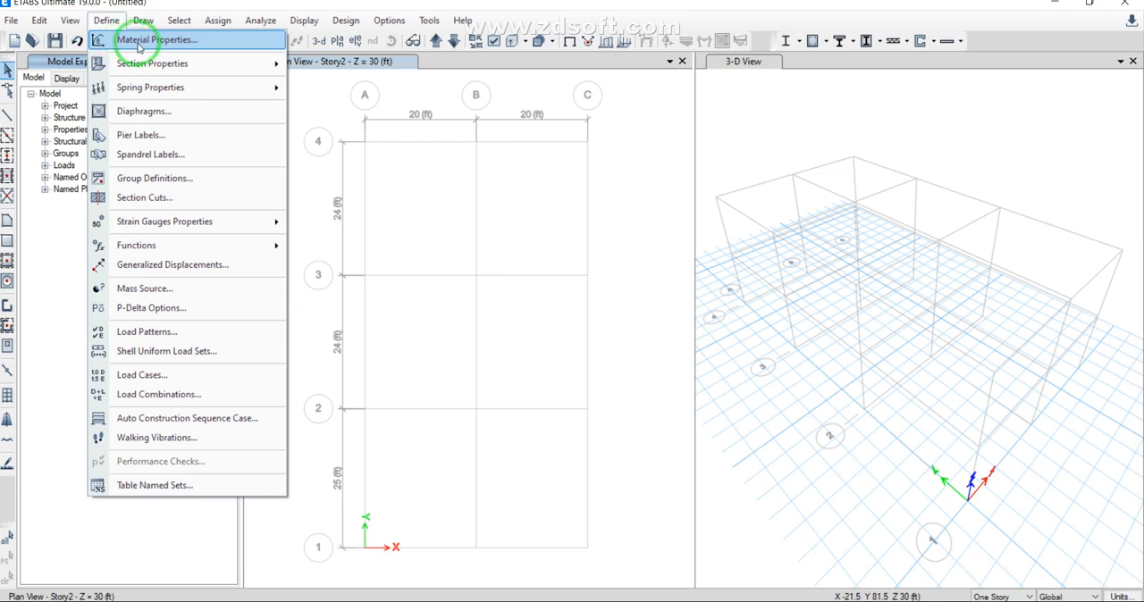
pyautogui.moveTo(158, 69)
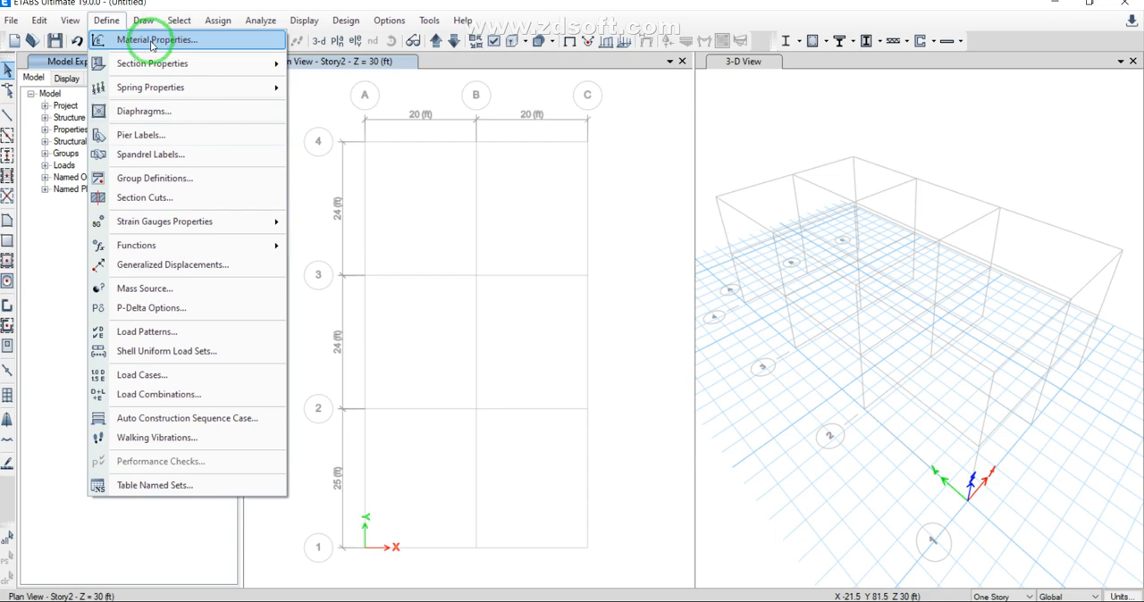
pyautogui.click(56, 247)
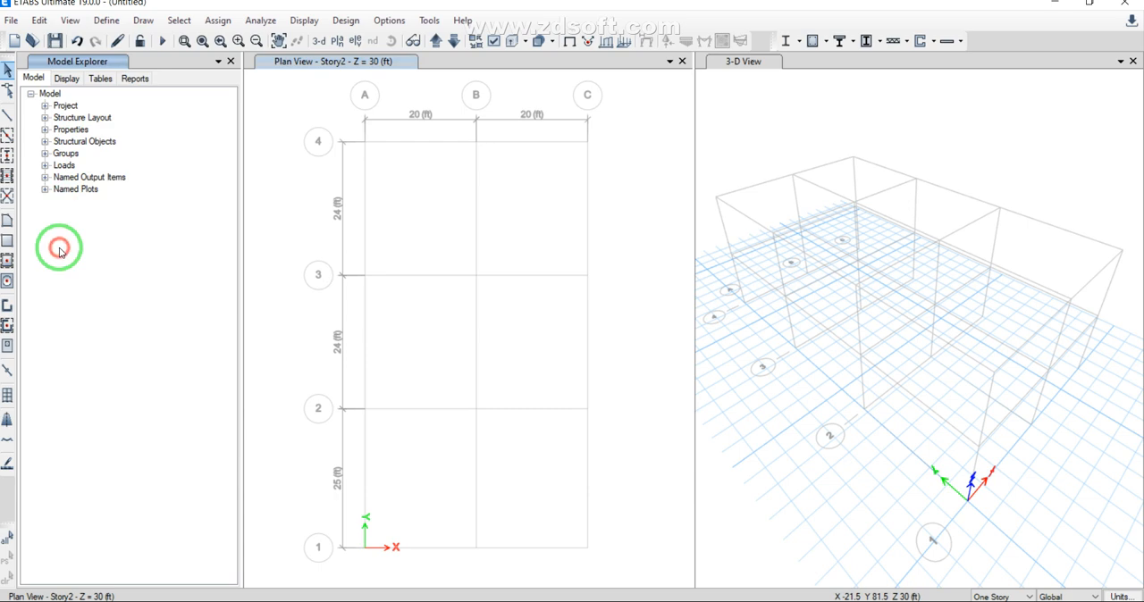
# Step: Set the weight per unit volume of the A992Fy50 steel material to 300 lb/ft³ and accept the material definitions
pyautogui.click(108, 22)
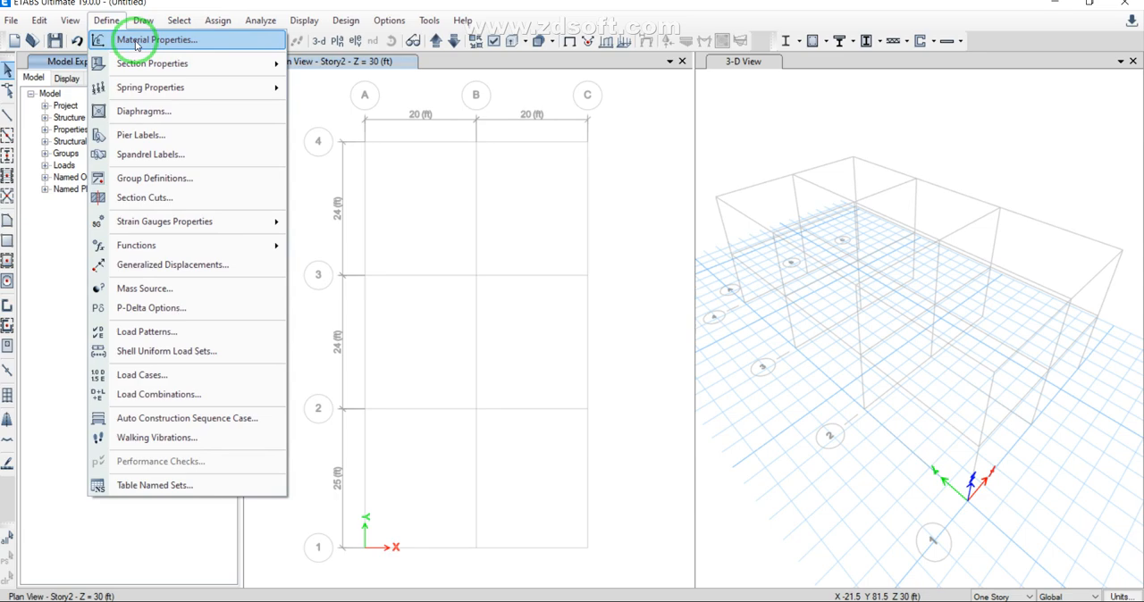
pyautogui.click(136, 42)
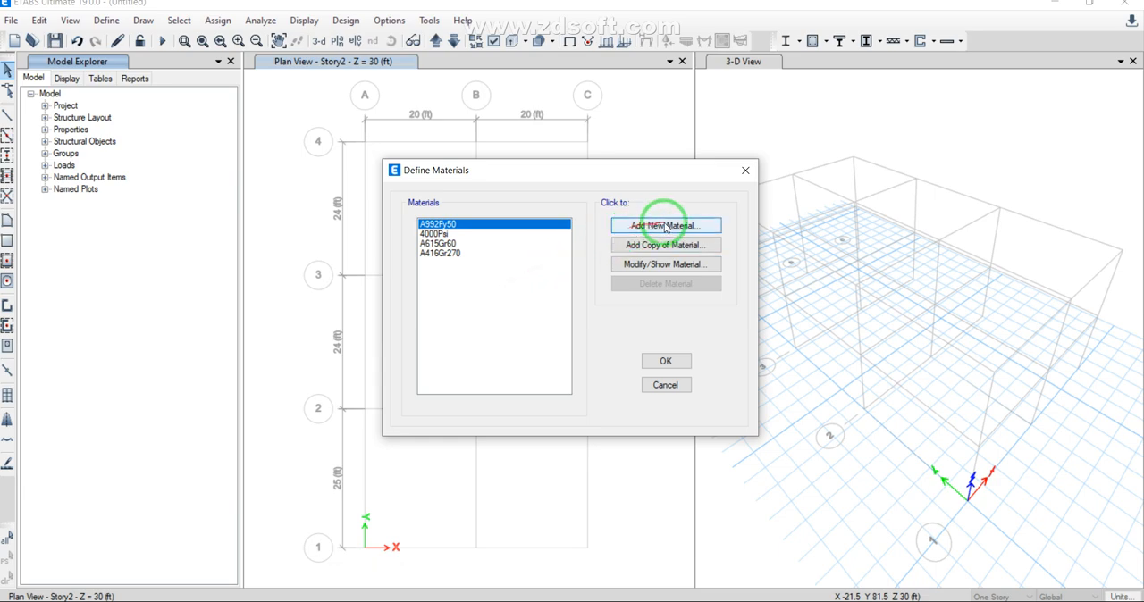
pyautogui.click(686, 264)
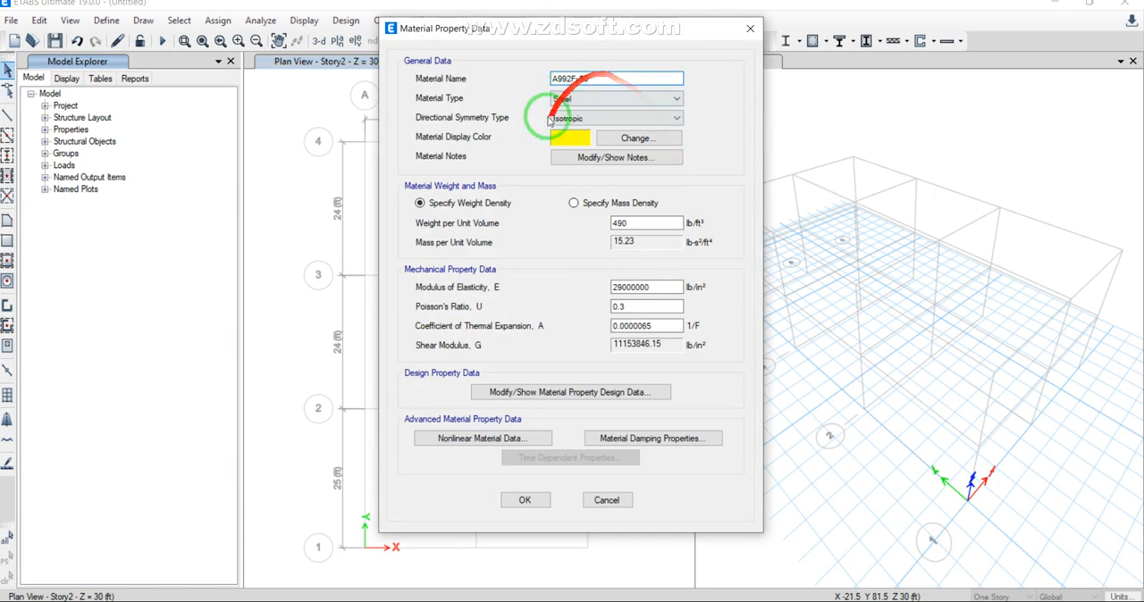
pyautogui.doubleClick(613, 225)
pyautogui.write('4')
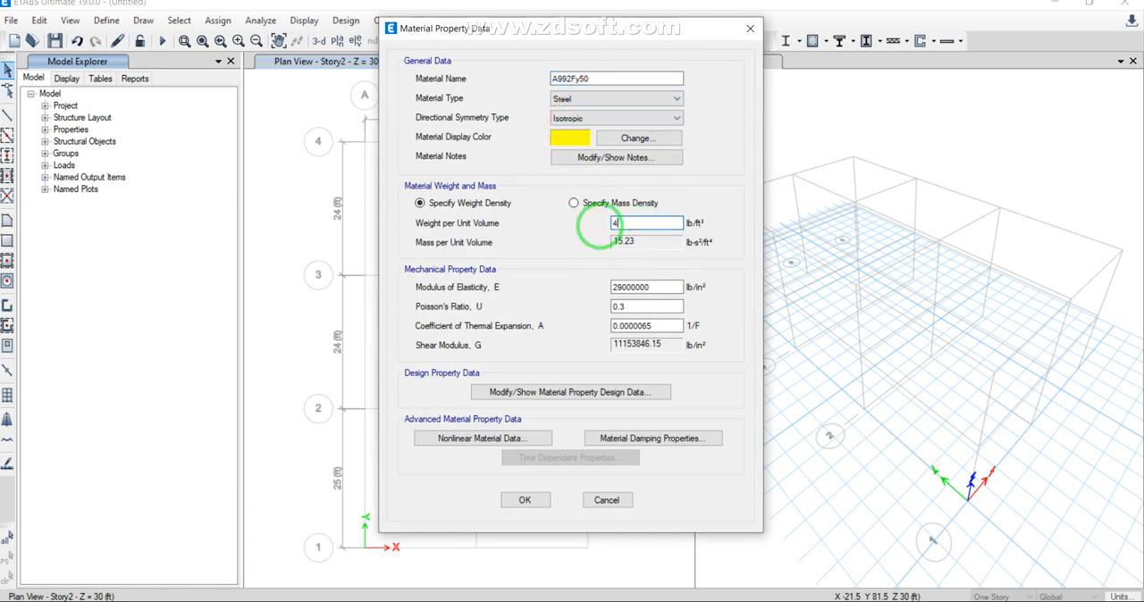
pyautogui.press('BackSpace')
pyautogui.write('300')
pyautogui.click(533, 498)
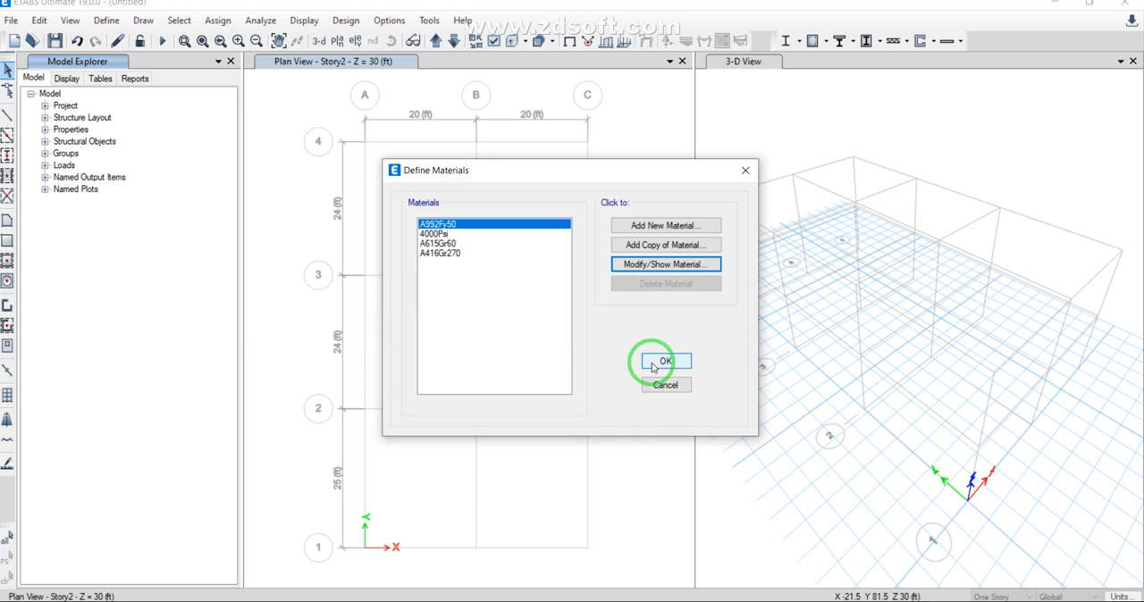
pyautogui.click(653, 364)
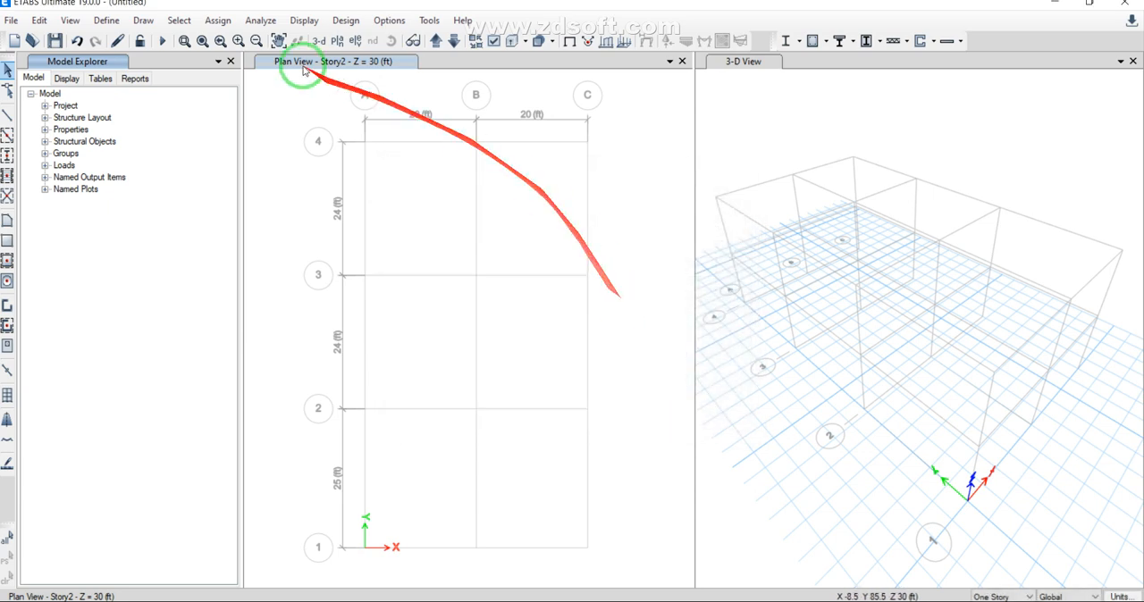
# Step: Import the W40X249 steel I/wide flange frame section from the AISC14 database with A992Fy50 as its material
pyautogui.click(106, 20)
pyautogui.click(116, 64)
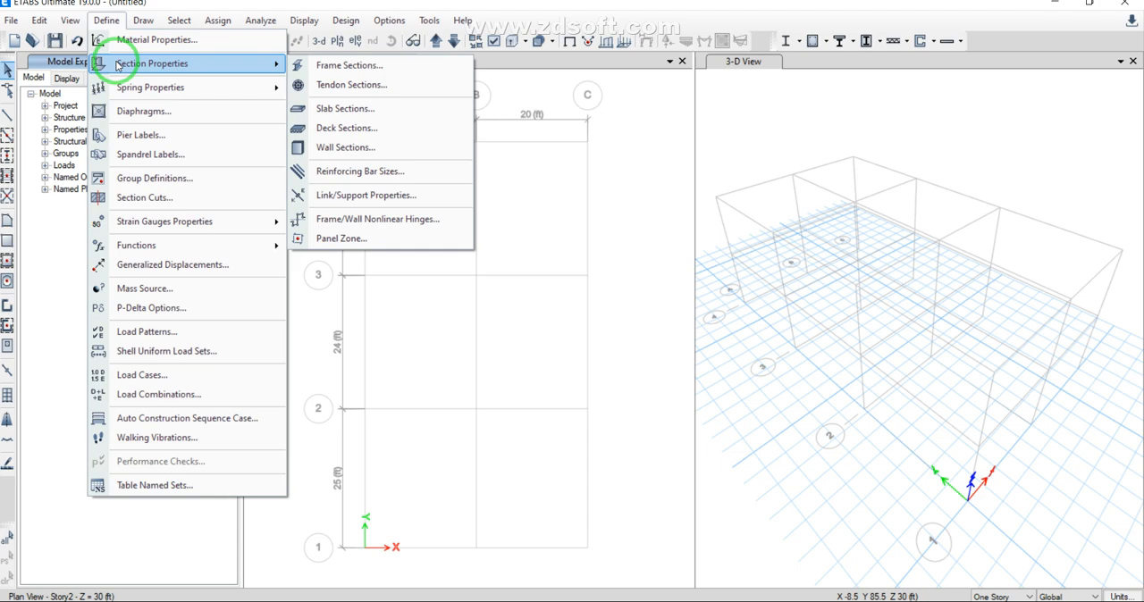
pyautogui.click(330, 69)
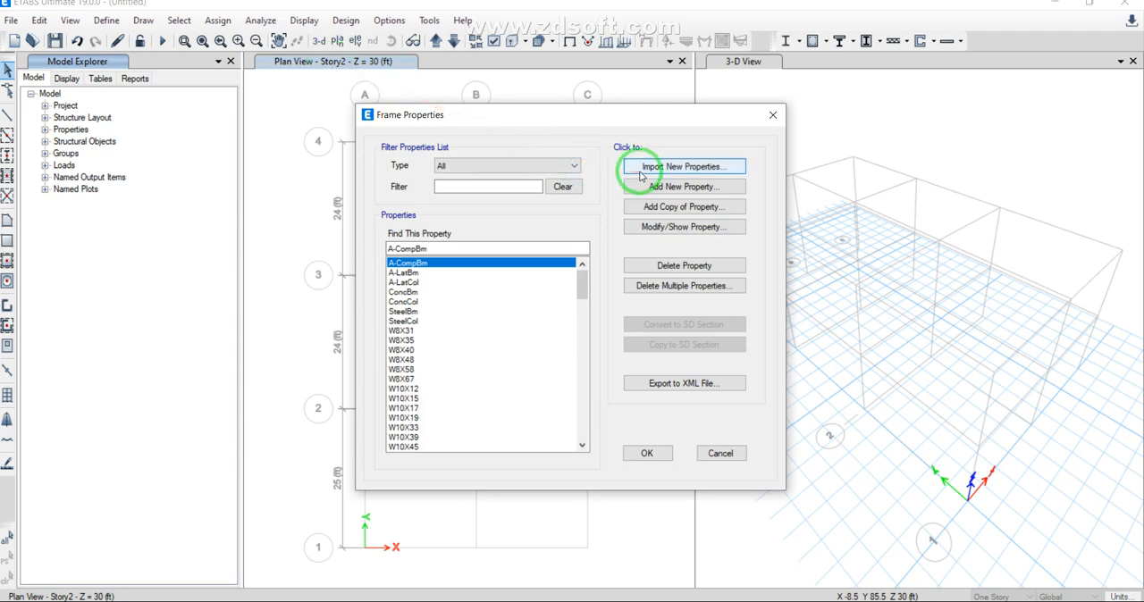
pyautogui.click(706, 169)
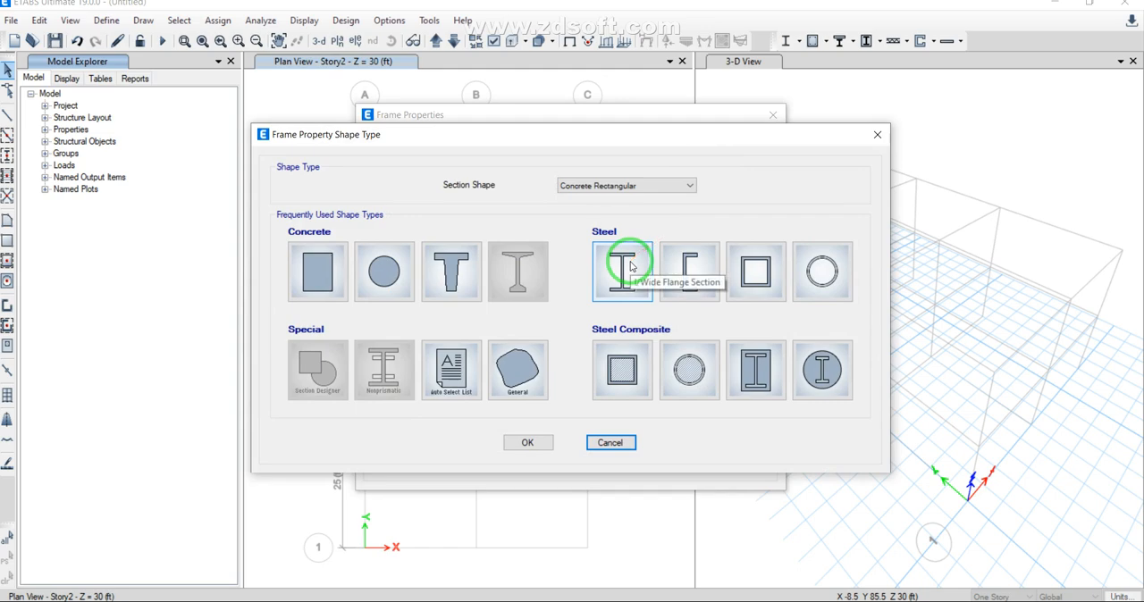
pyautogui.click(630, 266)
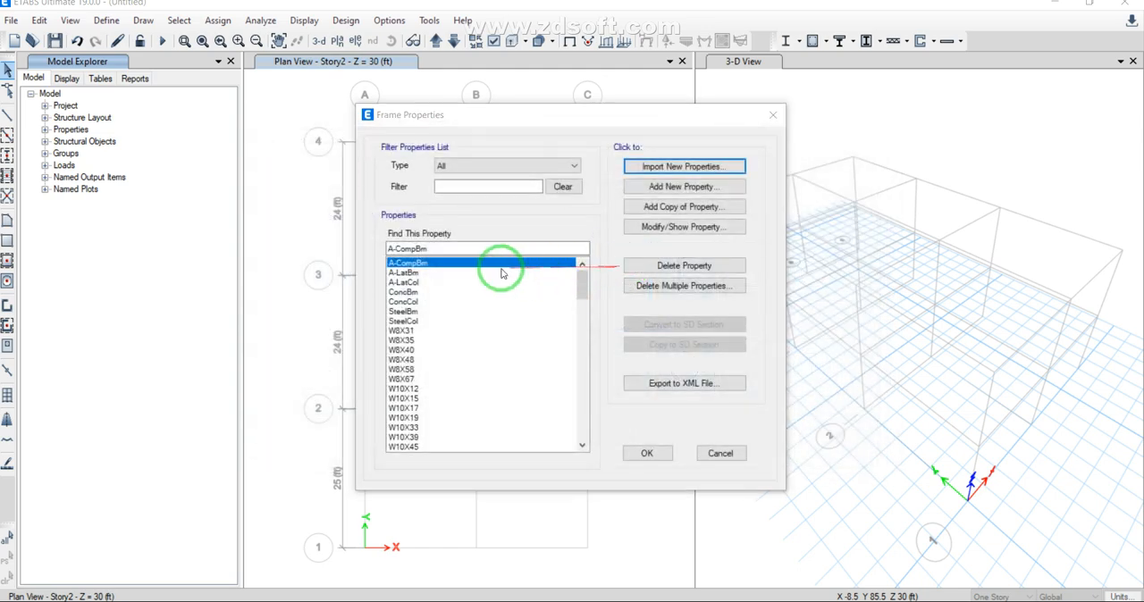
pyautogui.scroll(-10, 491, 350)
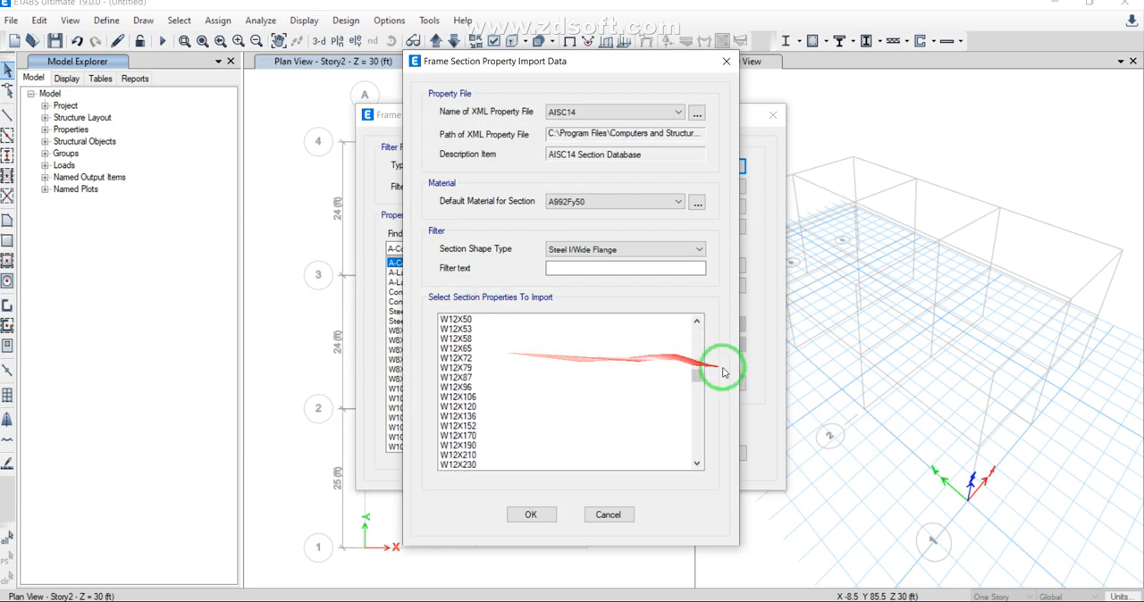
pyautogui.moveTo(696, 367); pyautogui.dragTo(411, 388)
pyautogui.click(458, 397)
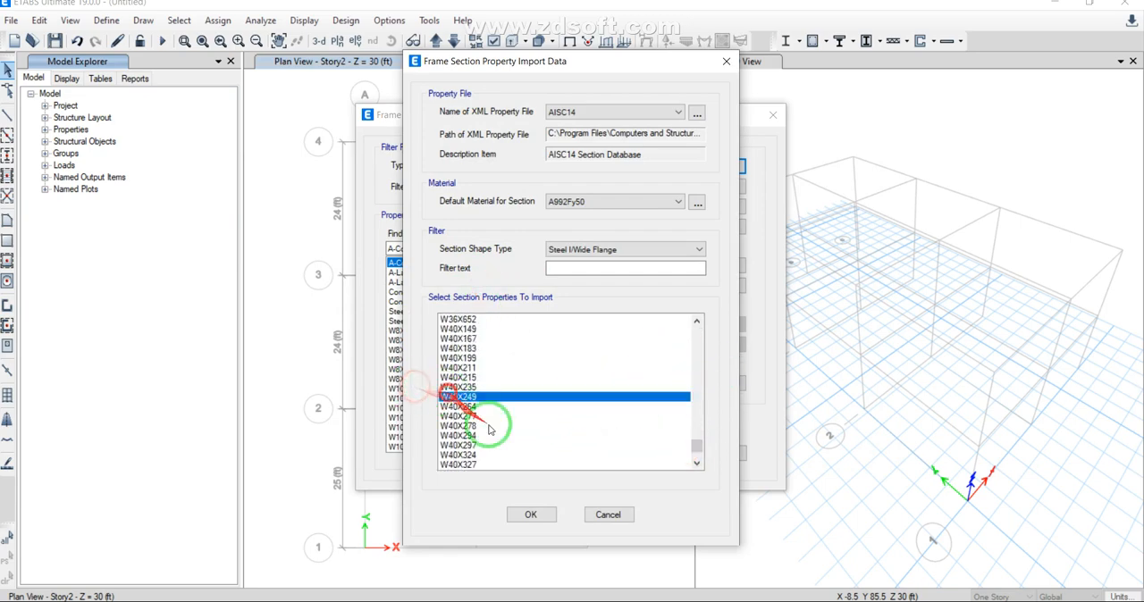
pyautogui.click(529, 515)
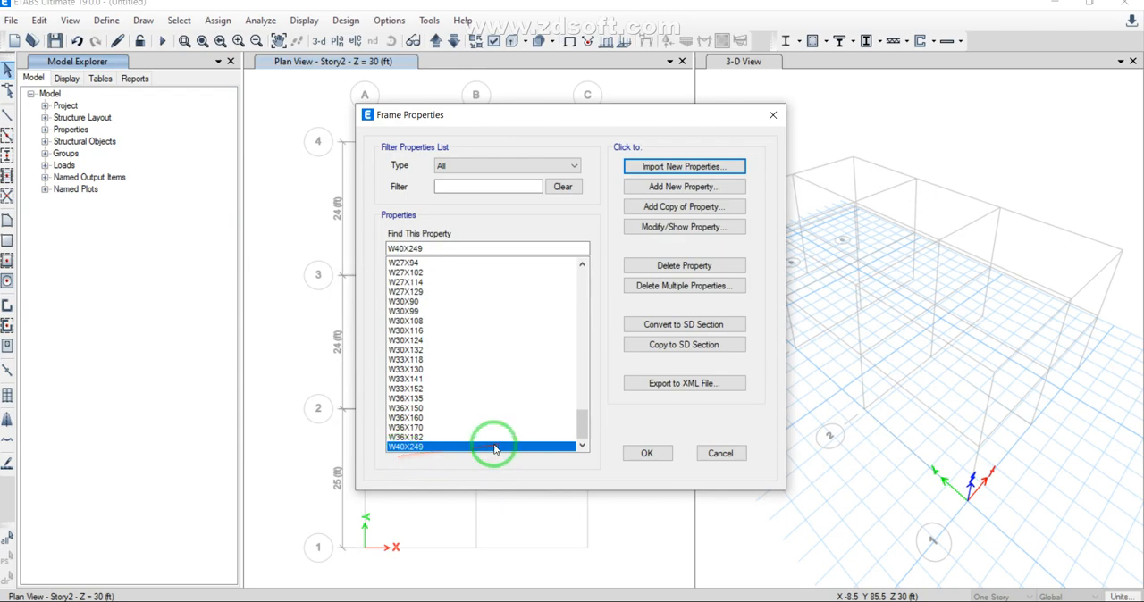
# Step: Add a new steel I/wide flange frame section with its default name, material and dimensions, and accept the frame properties
pyautogui.click(631, 187)
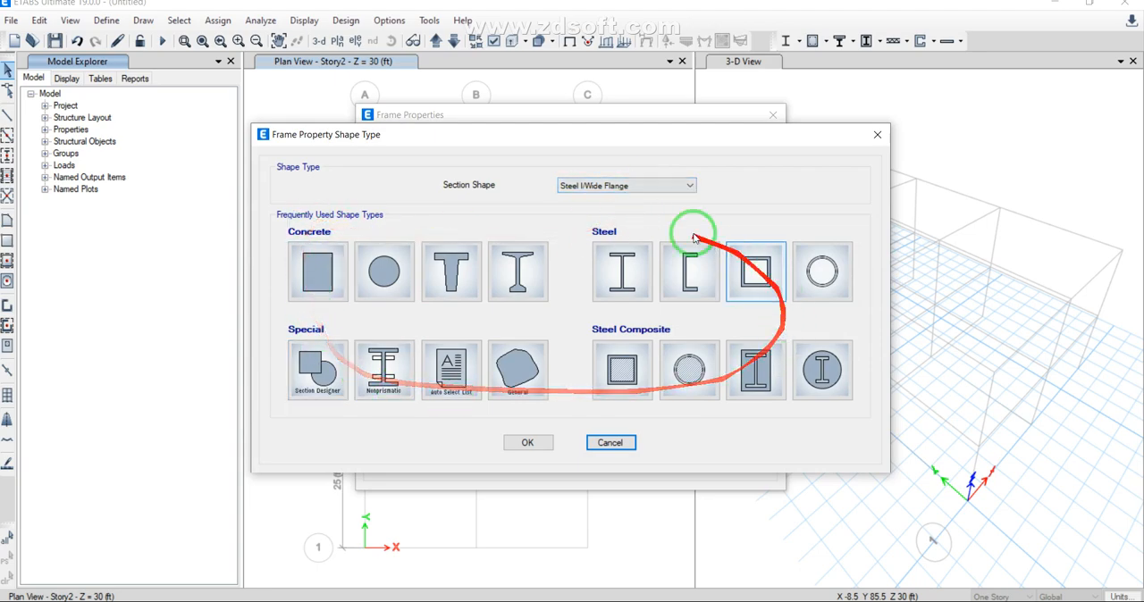
pyautogui.click(619, 260)
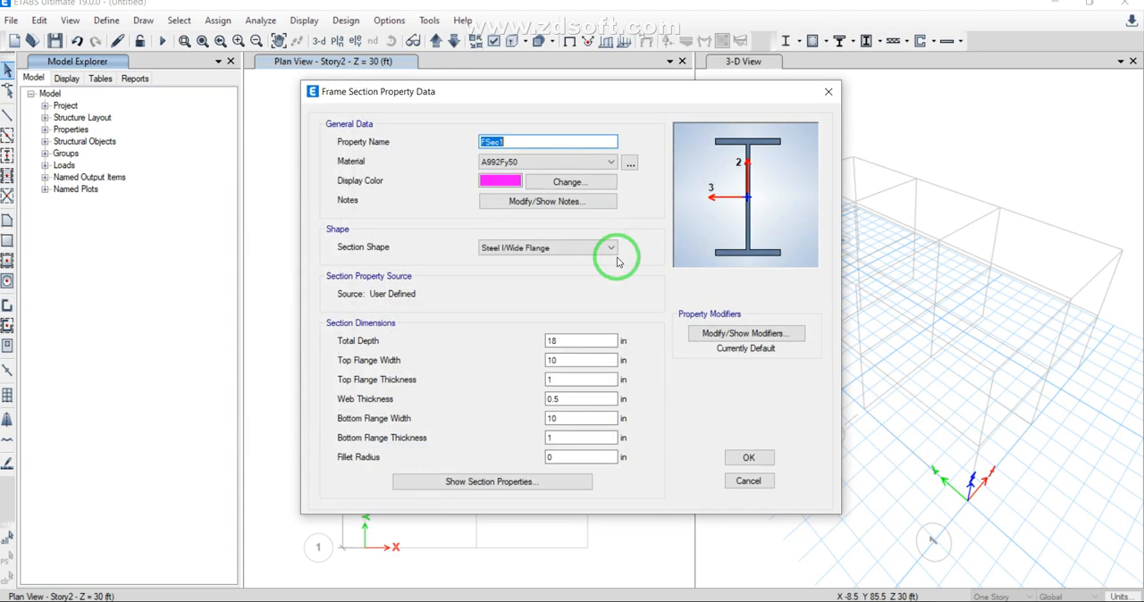
pyautogui.click(574, 340)
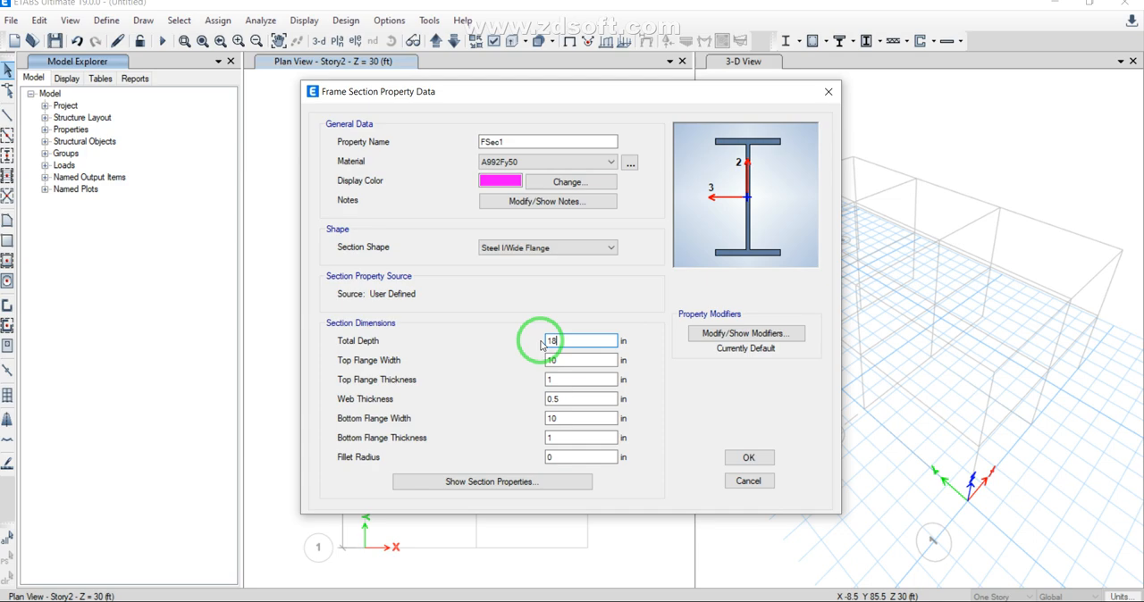
pyautogui.click(748, 458)
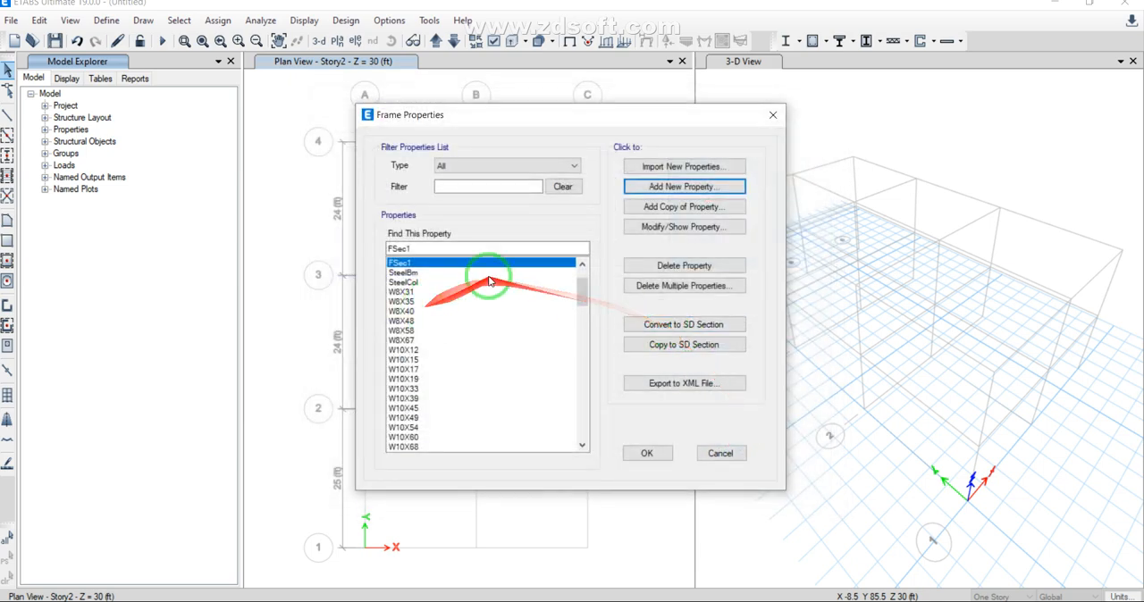
pyautogui.moveTo(583, 285); pyautogui.dragTo(585, 444)
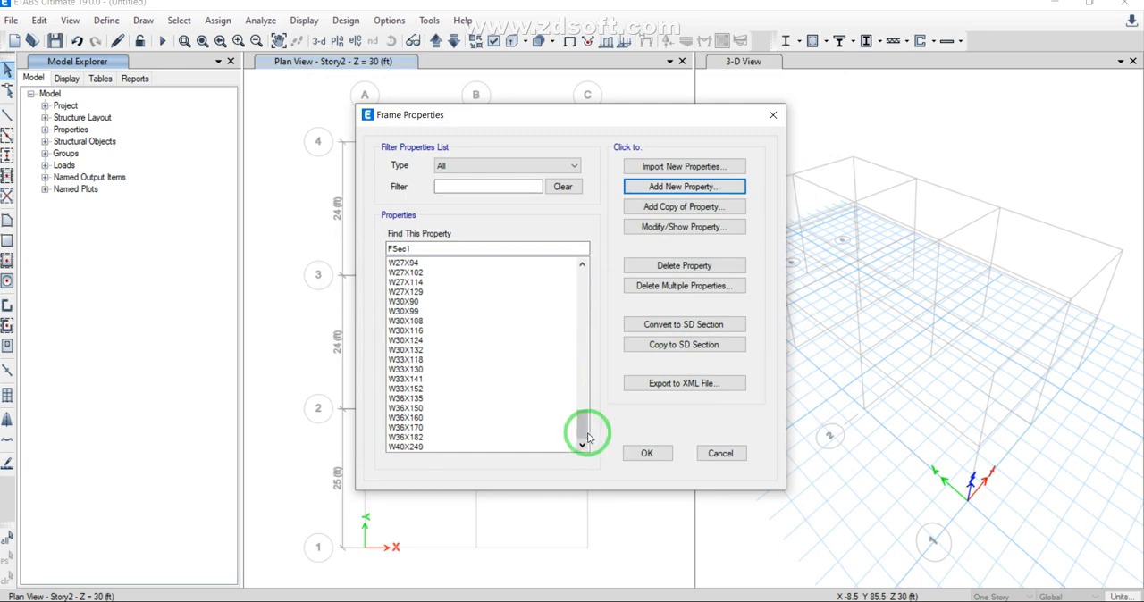
pyautogui.moveTo(585, 429); pyautogui.dragTo(608, 218)
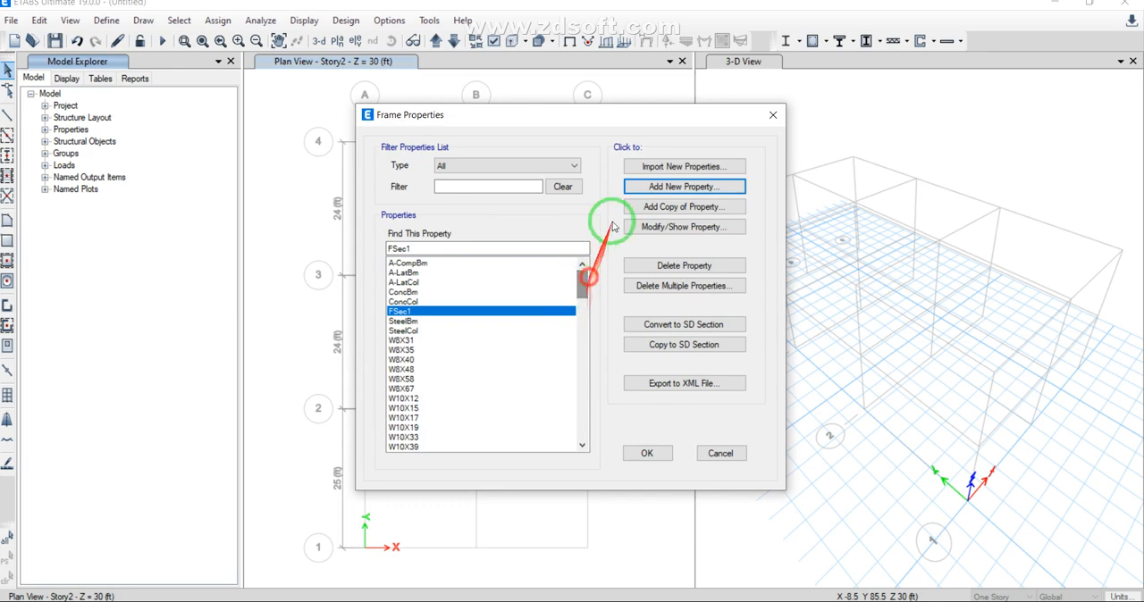
pyautogui.click(647, 453)
# Step: Review the Plank1 slab property, including its name, material and modeling type options, and close the slab properties without changes
pyautogui.click(111, 21)
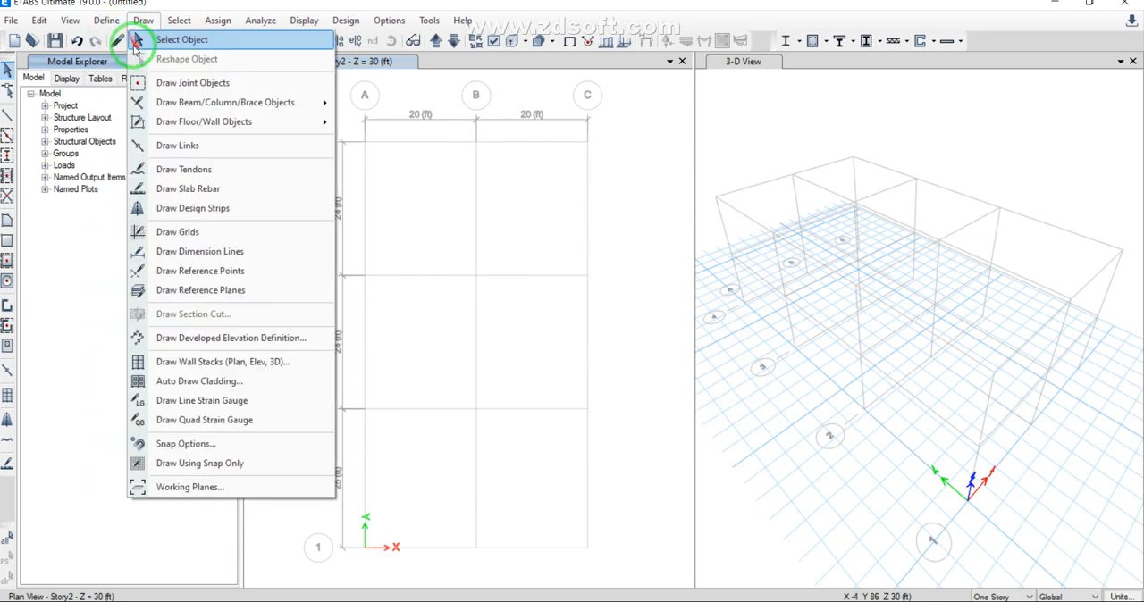
pyautogui.moveTo(125, 67)
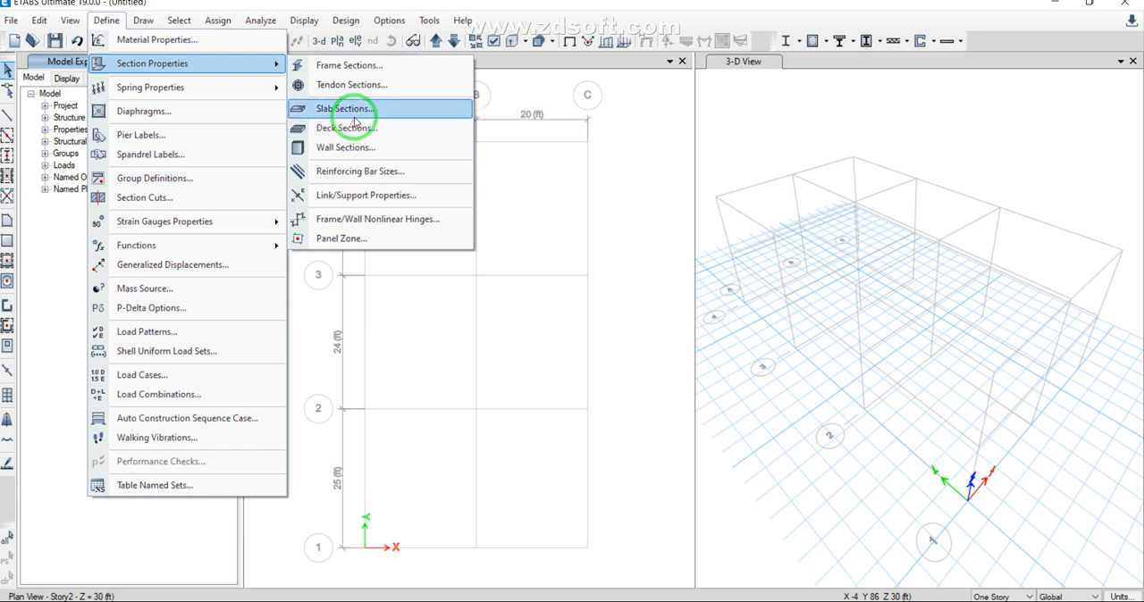
pyautogui.click(347, 110)
pyautogui.click(614, 298)
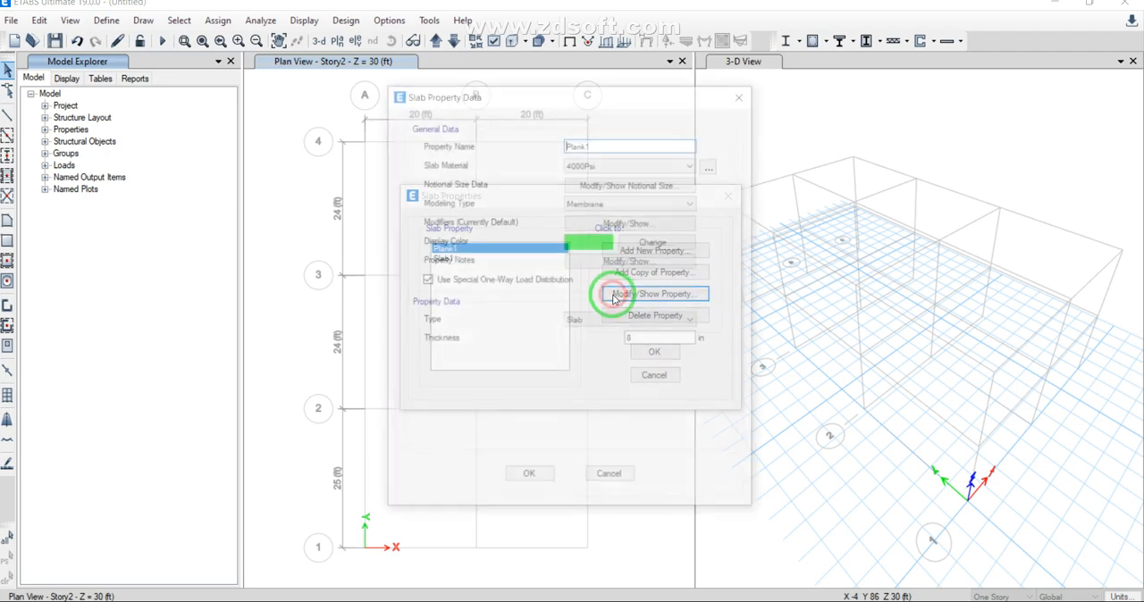
pyautogui.moveTo(601, 145); pyautogui.dragTo(550, 146)
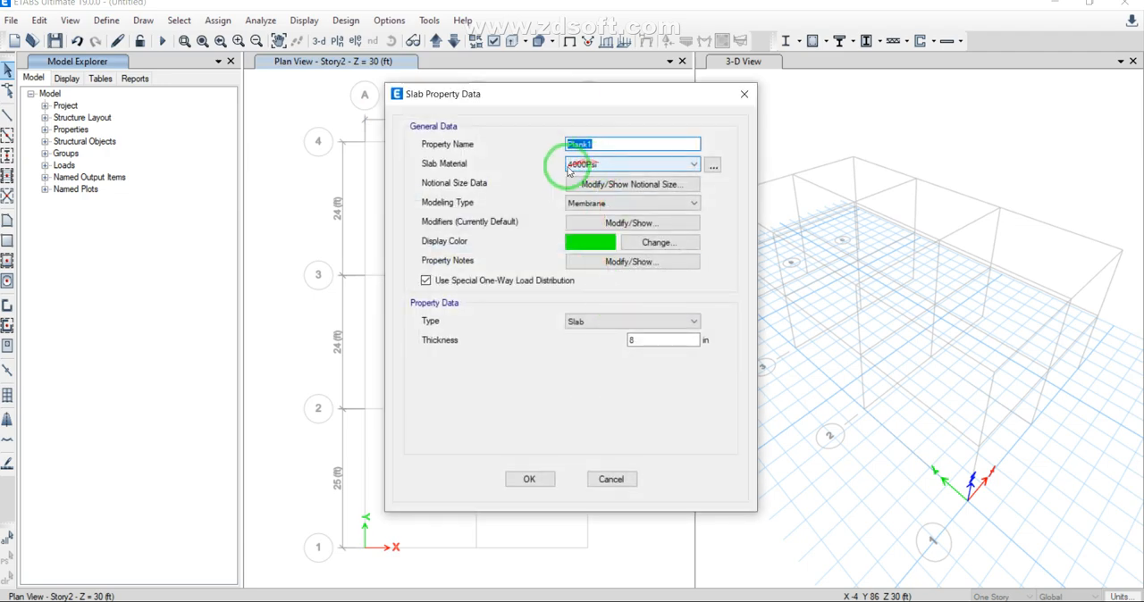
pyautogui.click(593, 204)
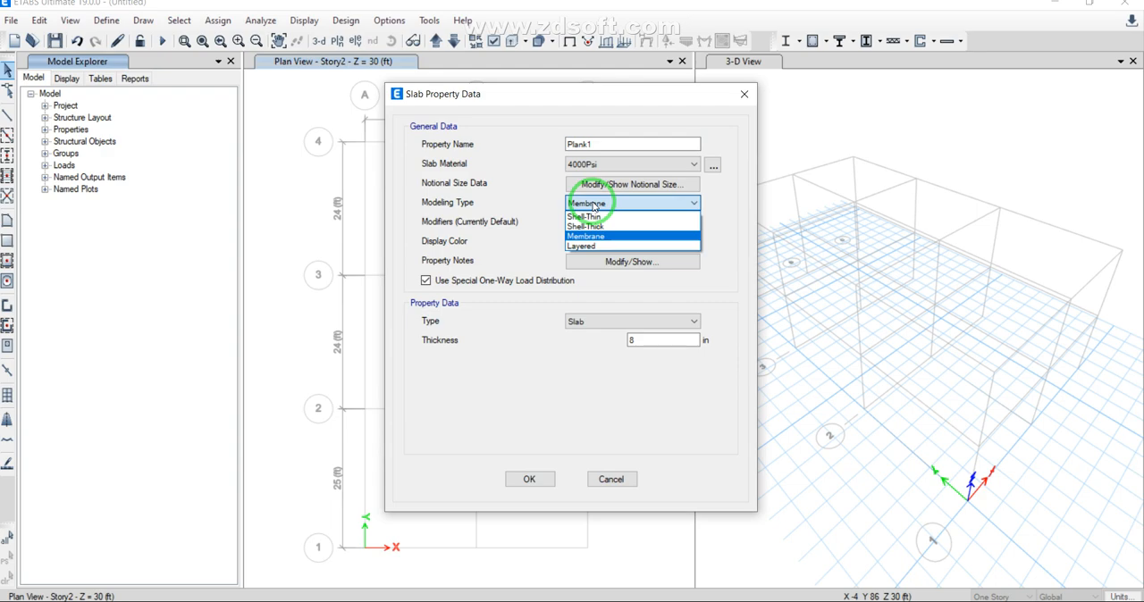
pyautogui.click(592, 205)
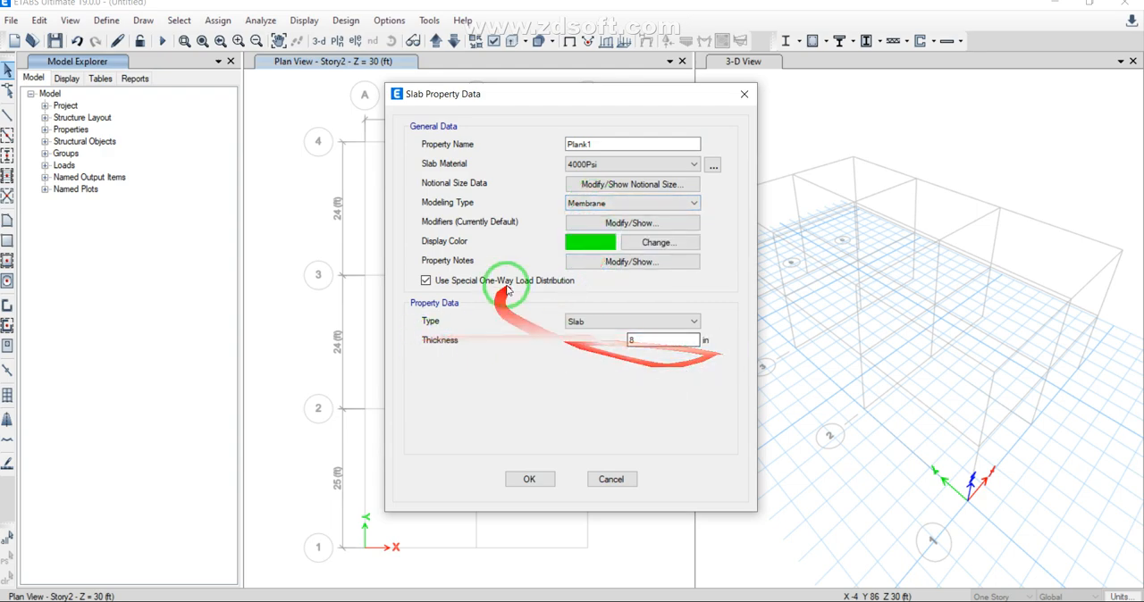
pyautogui.click(527, 480)
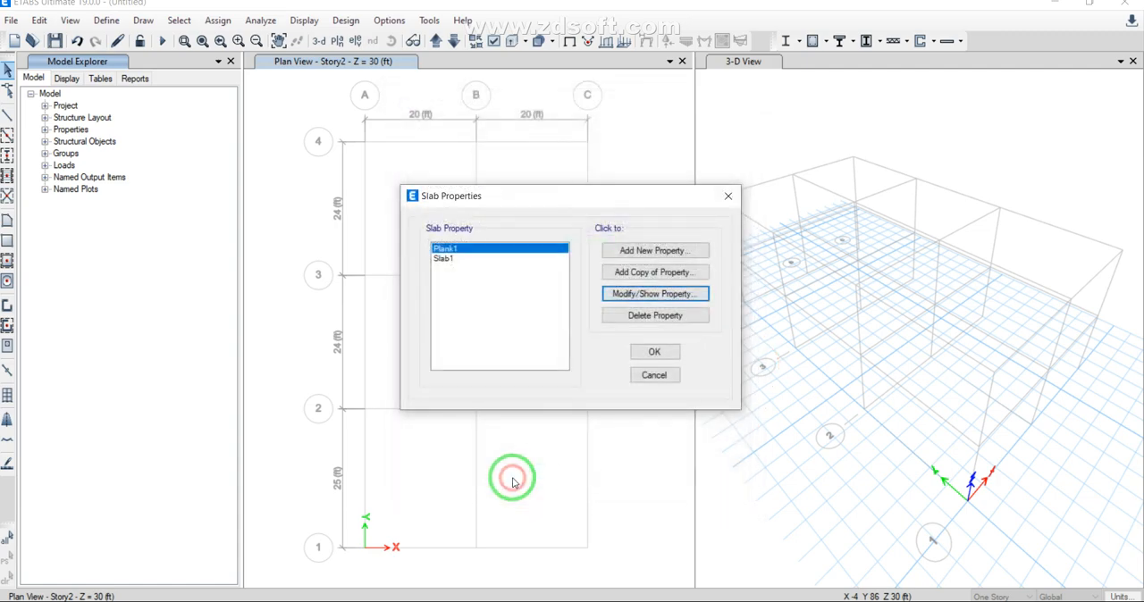
pyautogui.click(724, 198)
# Step: Review the Deck1 deck property, including its materials, slab and rib dimensions and shear stud data, and close the deck properties without changes
pyautogui.click(107, 21)
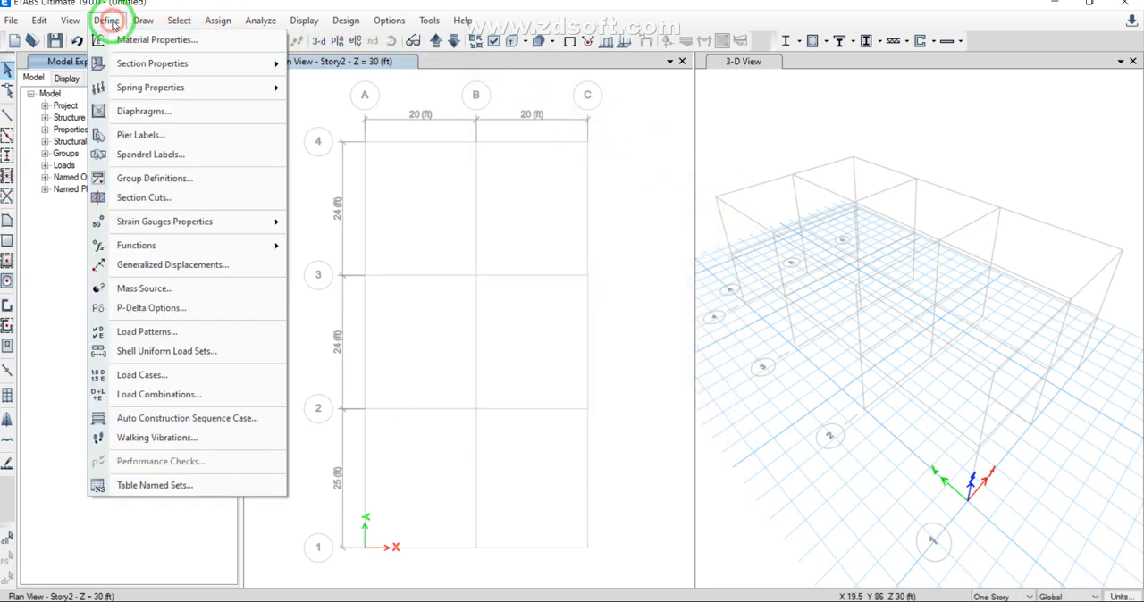
pyautogui.moveTo(132, 93)
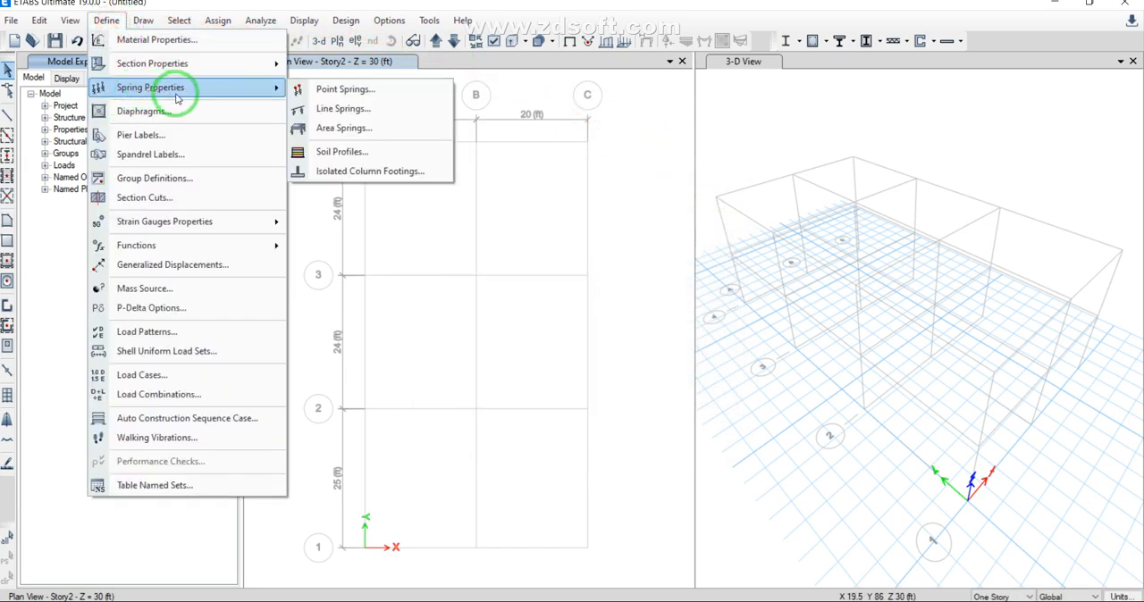
pyautogui.moveTo(208, 64)
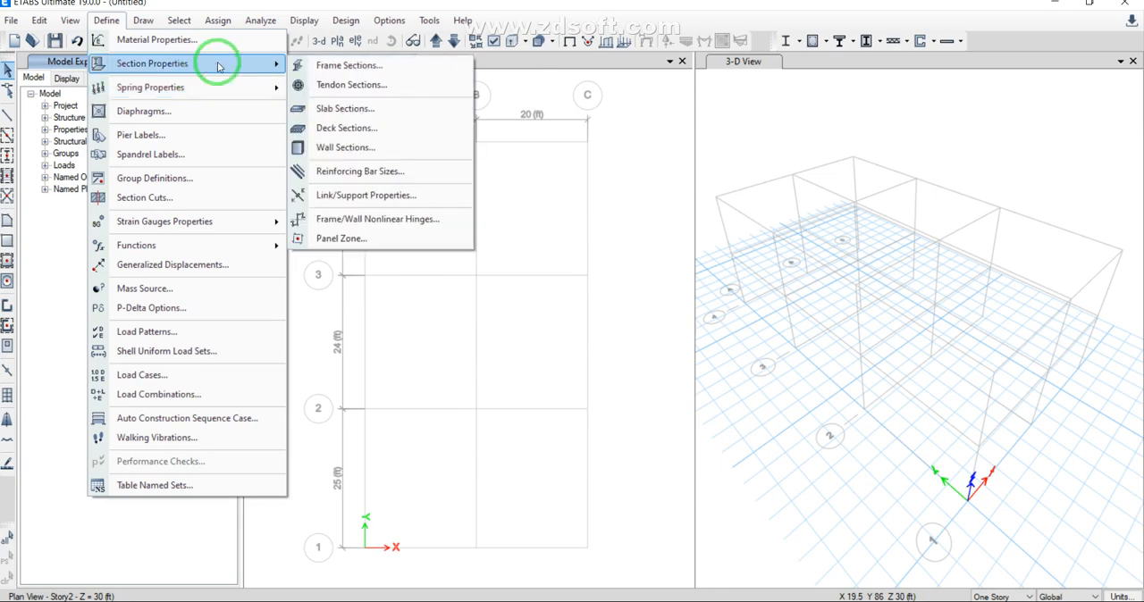
pyautogui.click(367, 127)
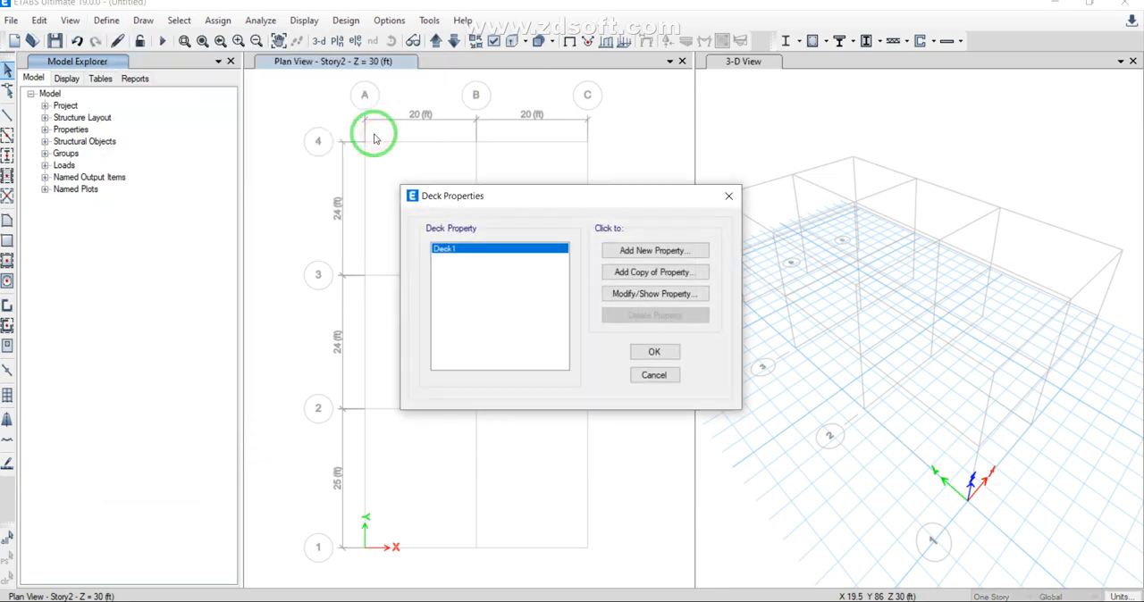
pyautogui.click(617, 293)
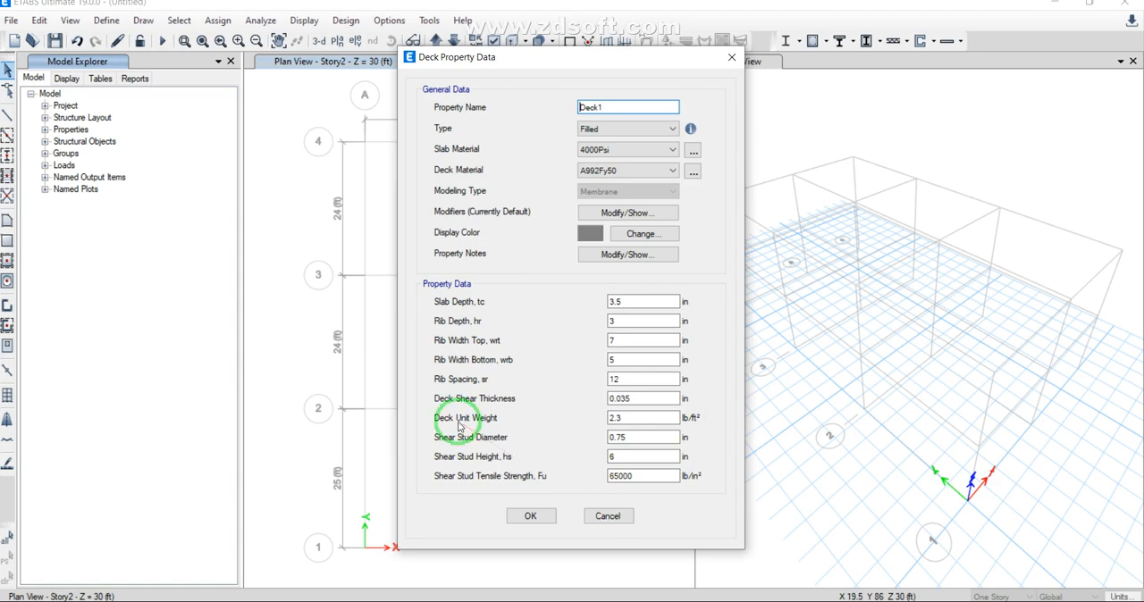
pyautogui.click(607, 518)
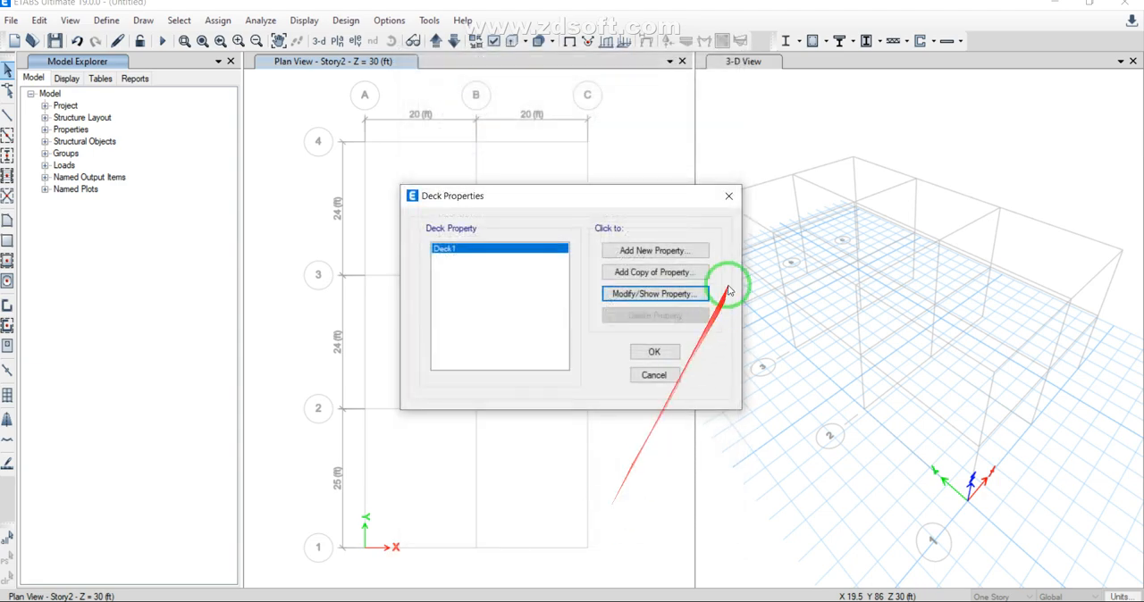
pyautogui.click(728, 196)
# Step: Add a copy of the 4000Psi concrete material named Concrete 0 with a weight per unit volume of 0 lb/ft³
pyautogui.click(105, 19)
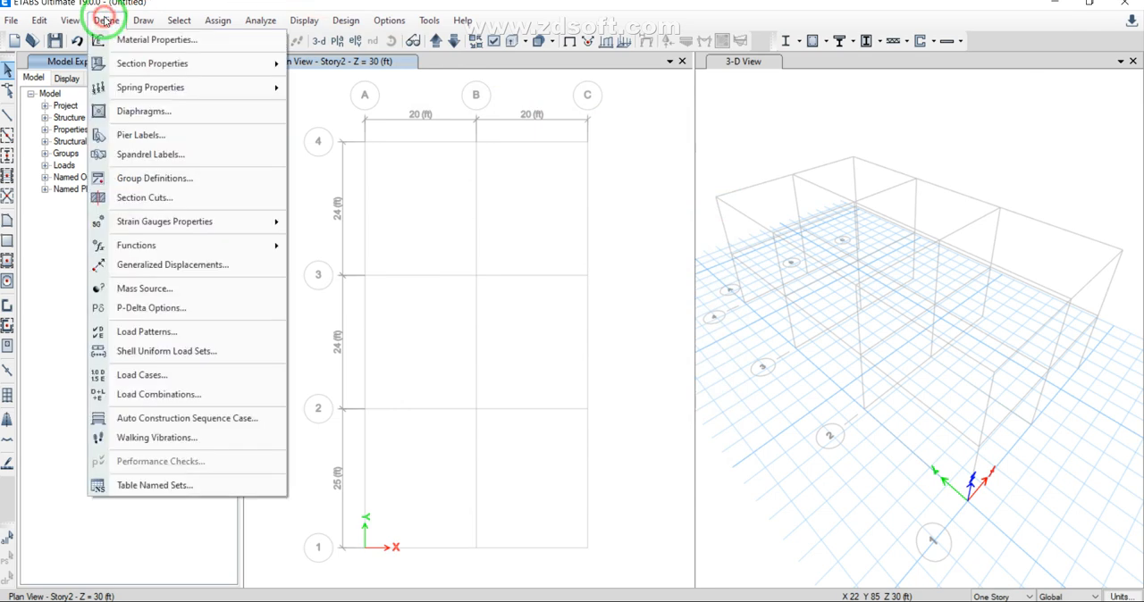
pyautogui.click(120, 45)
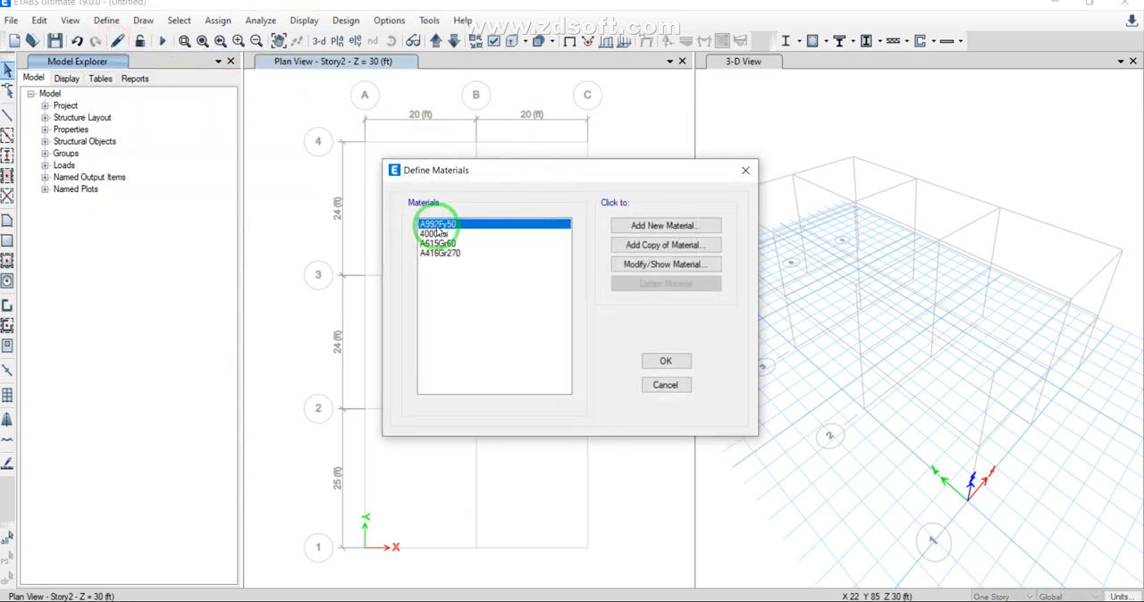
pyautogui.click(483, 234)
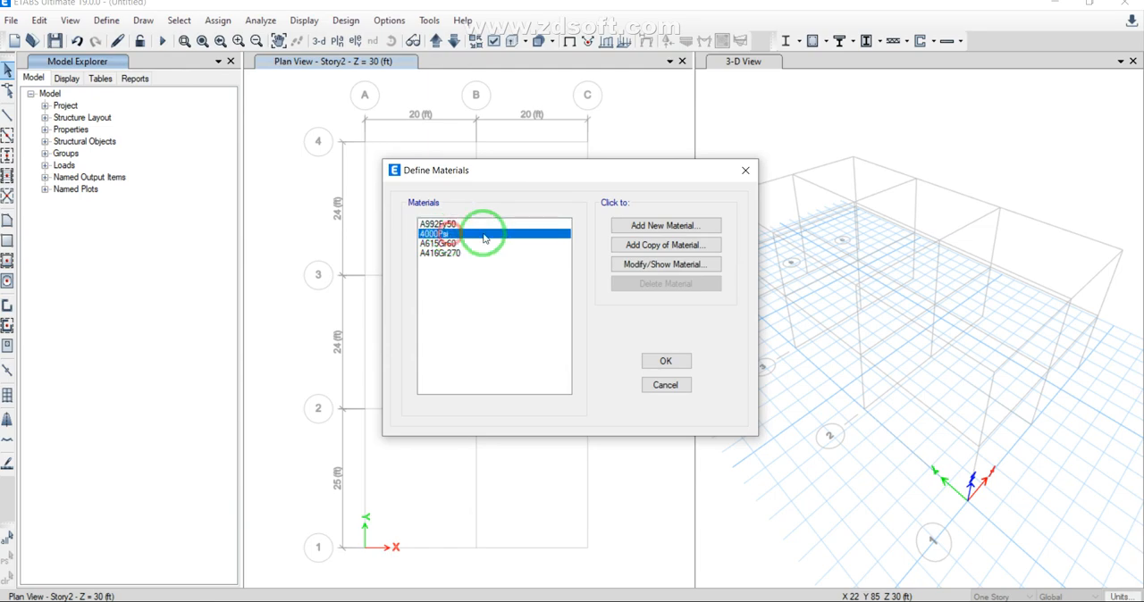
pyautogui.click(661, 245)
pyautogui.doubleClick(617, 223)
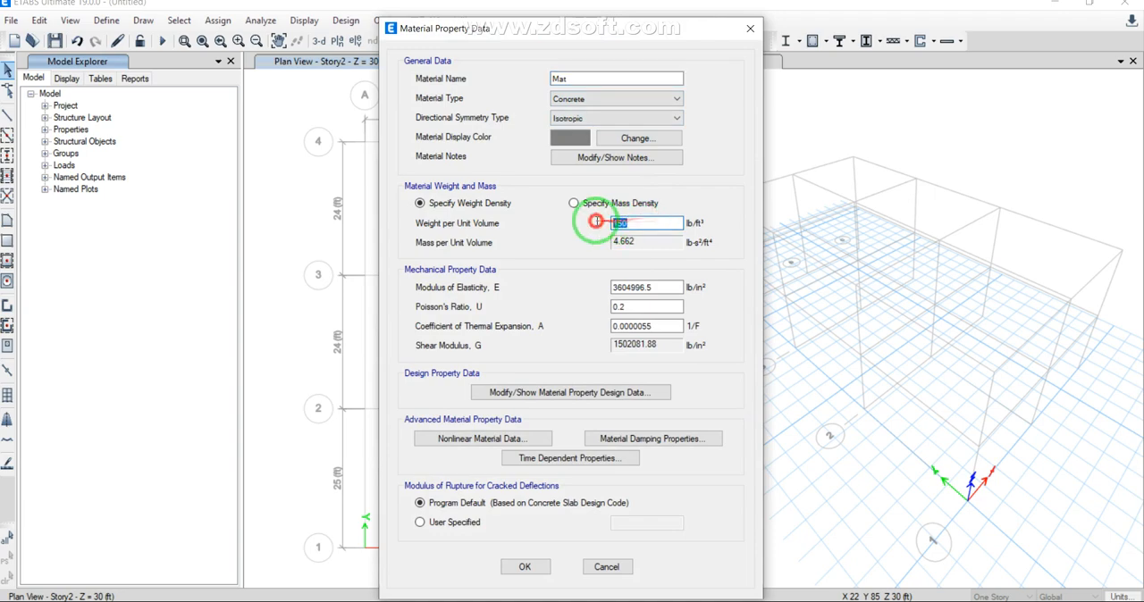
pyautogui.write('0')
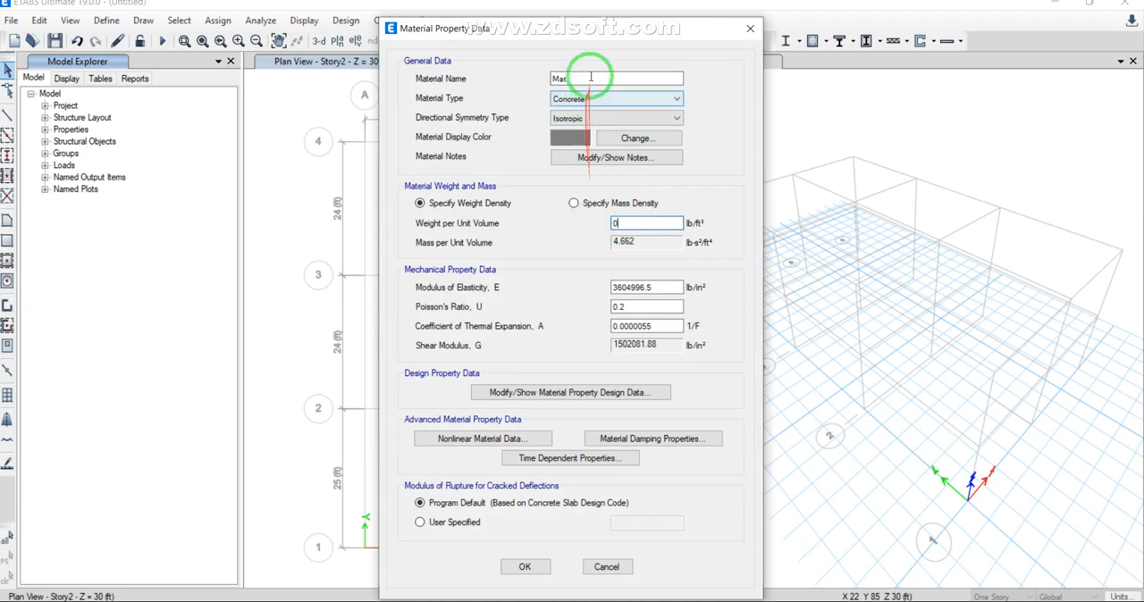
pyautogui.moveTo(587, 79); pyautogui.dragTo(539, 79)
pyautogui.write('Co')
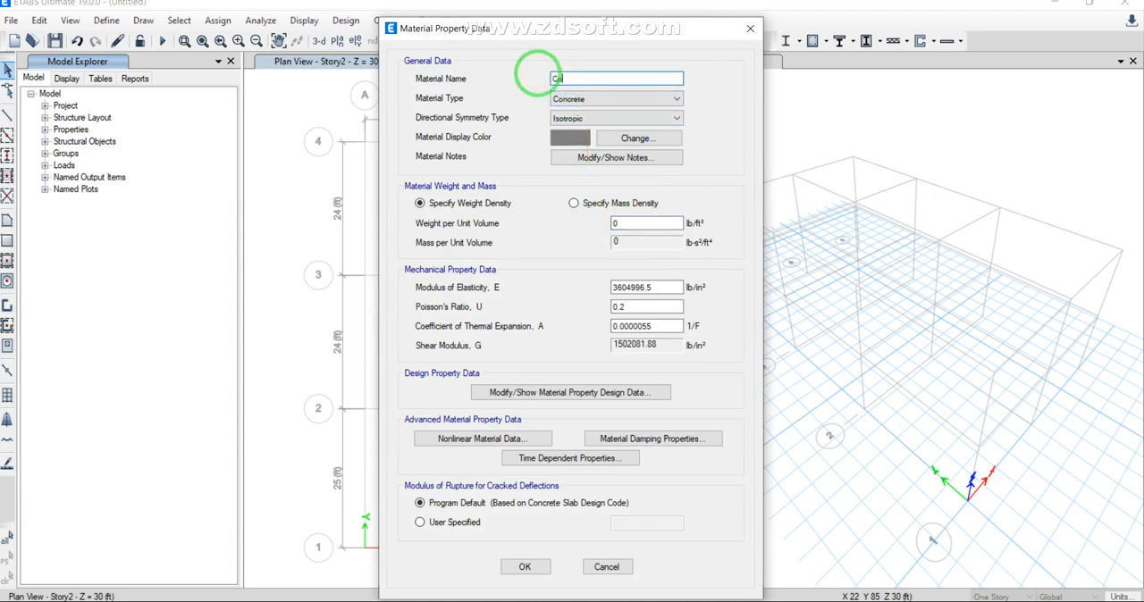
pyautogui.write('ncrete )')
pyautogui.press('BackSpace')
pyautogui.write('0')
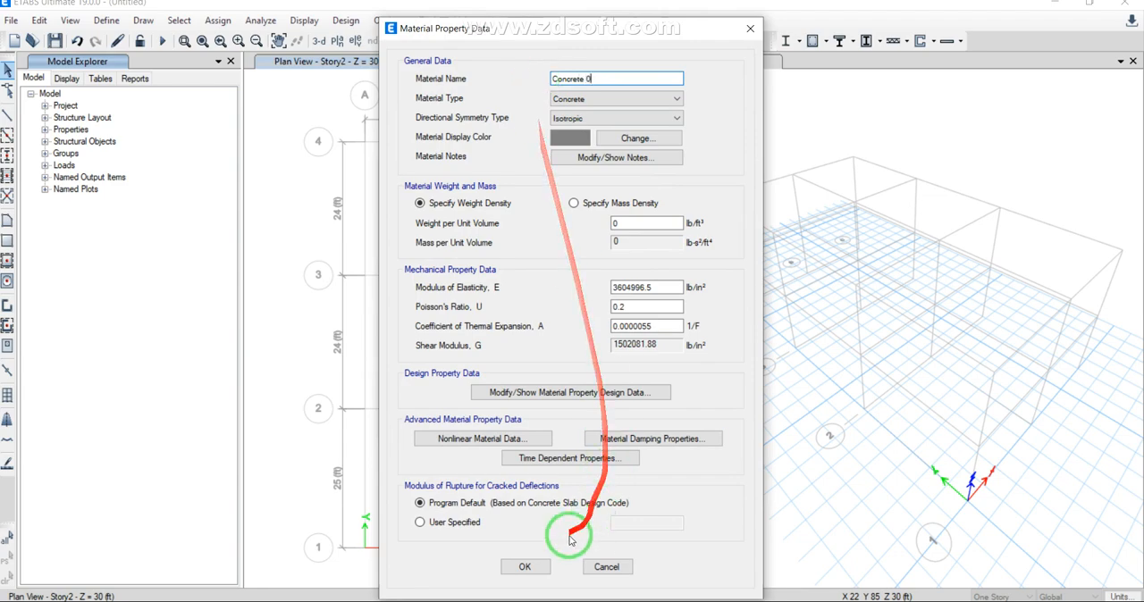
pyautogui.click(527, 566)
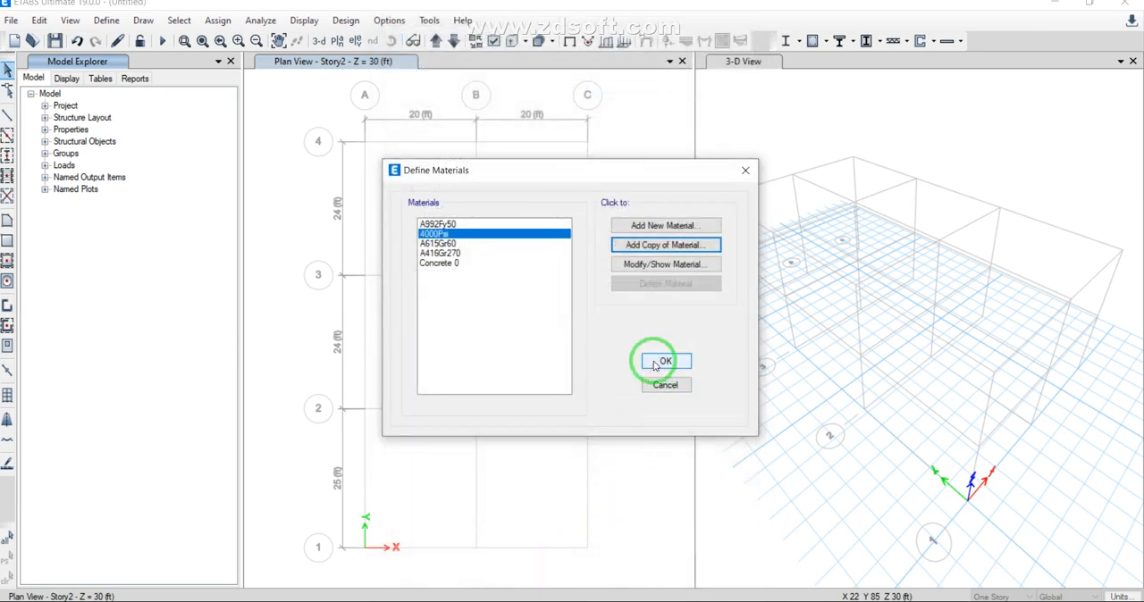
# Step: Check the property data of the 4000Psi and Concrete 0 materials and accept the material definitions
pyautogui.click(667, 264)
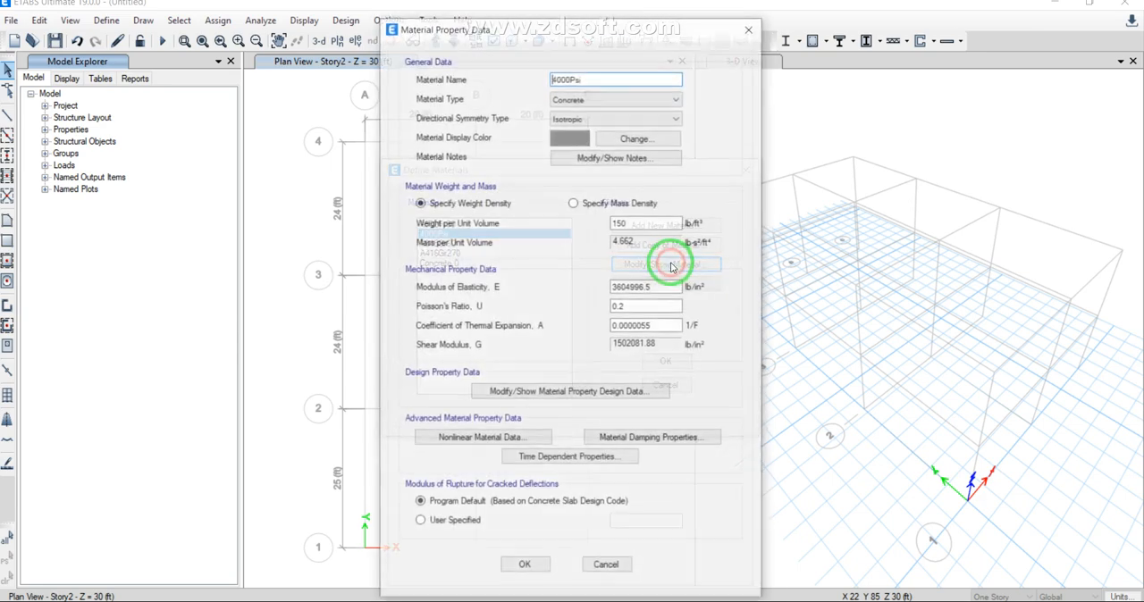
pyautogui.click(751, 29)
pyautogui.click(452, 264)
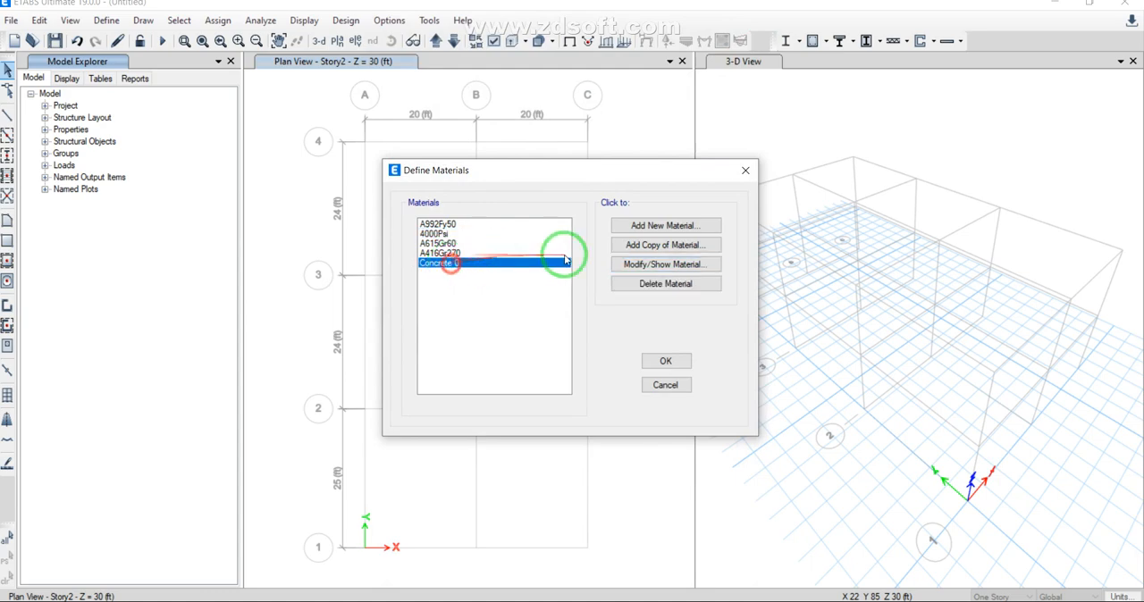
pyautogui.click(639, 264)
pyautogui.click(748, 29)
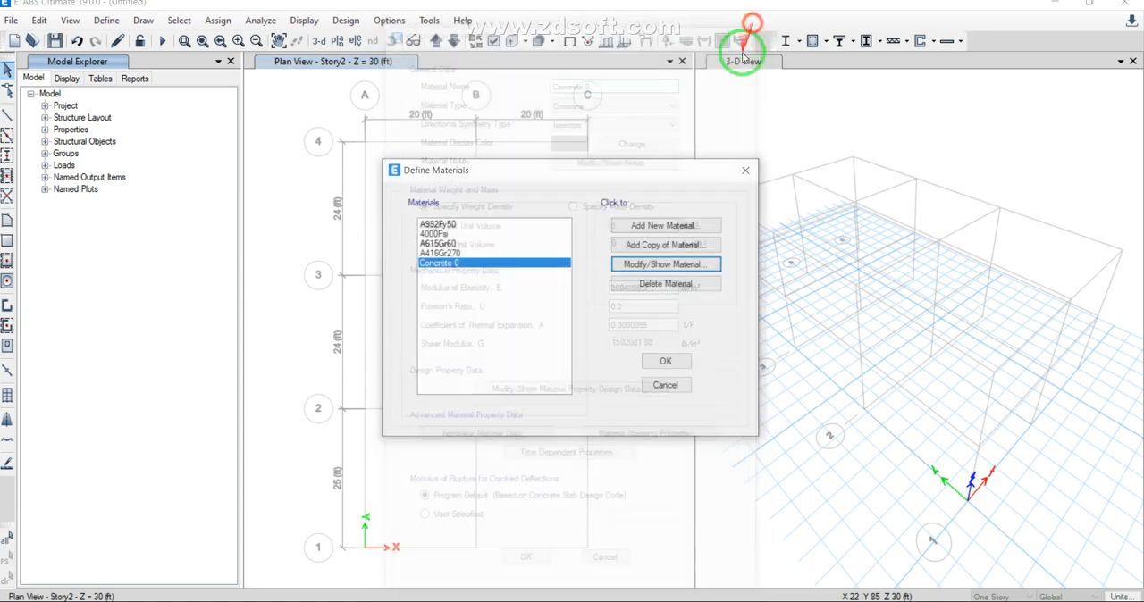
pyautogui.click(657, 361)
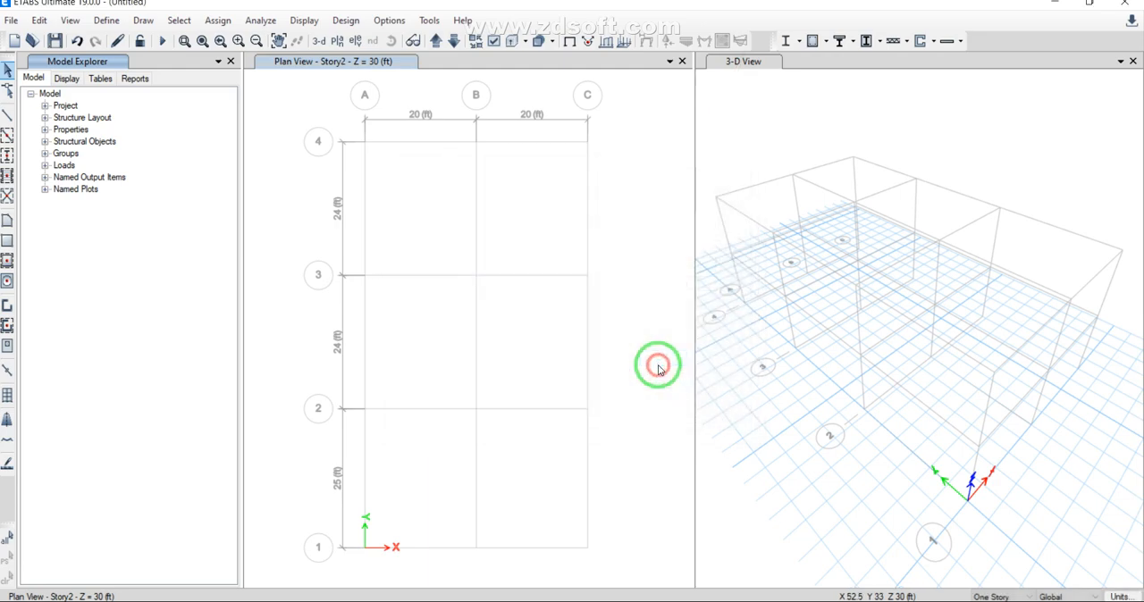
# Step: Set both the slab material and the deck material of the Deck1 property to Concrete 0 and accept the deck properties
pyautogui.click(106, 20)
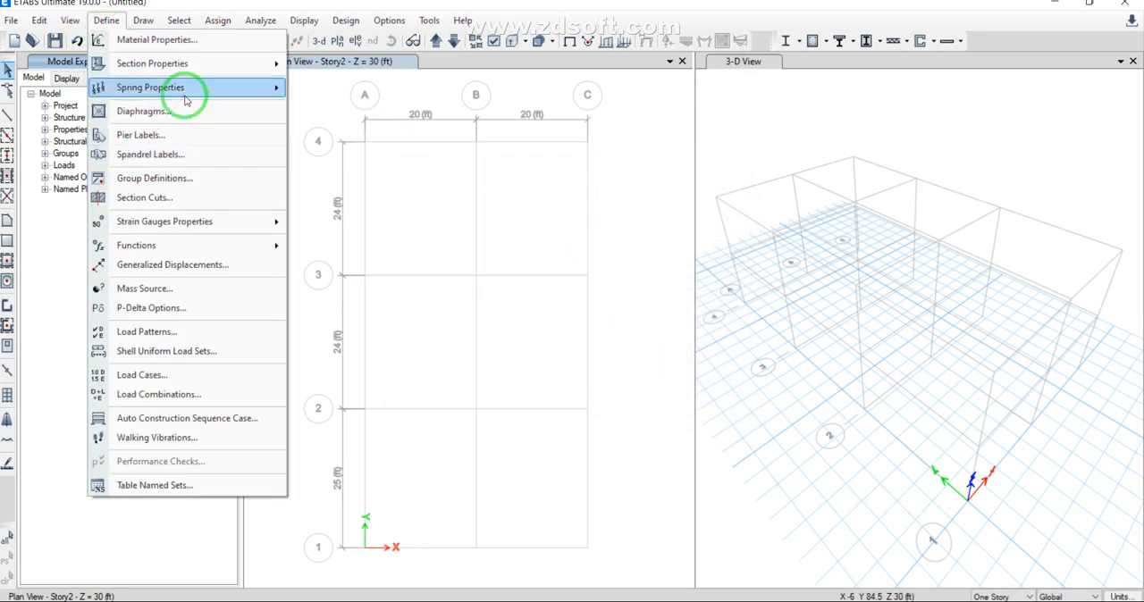
pyautogui.moveTo(200, 60)
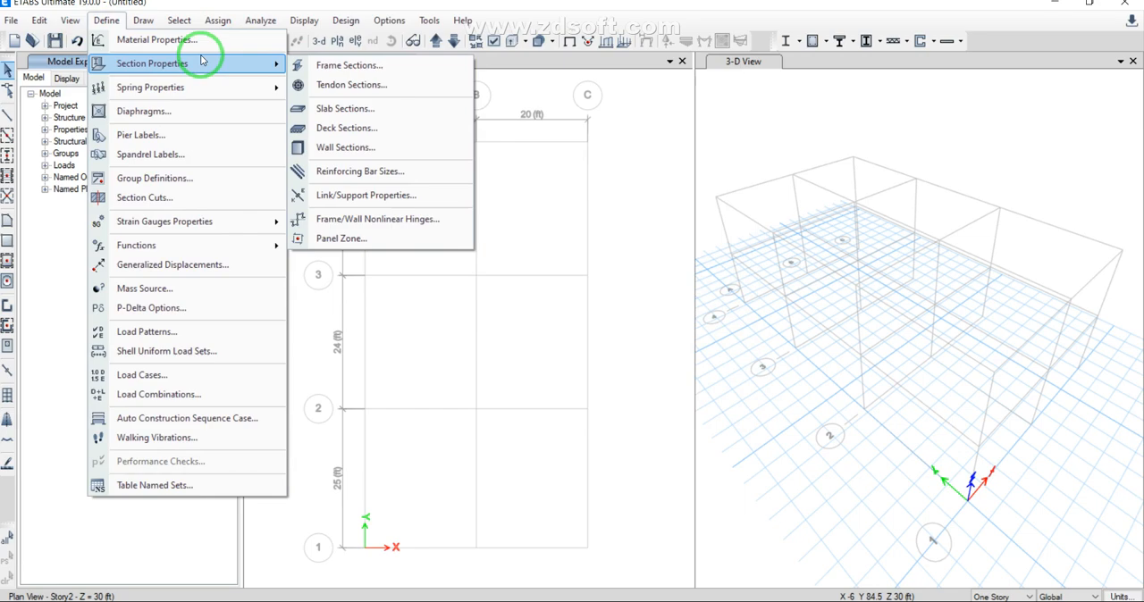
pyautogui.click(336, 128)
pyautogui.click(657, 300)
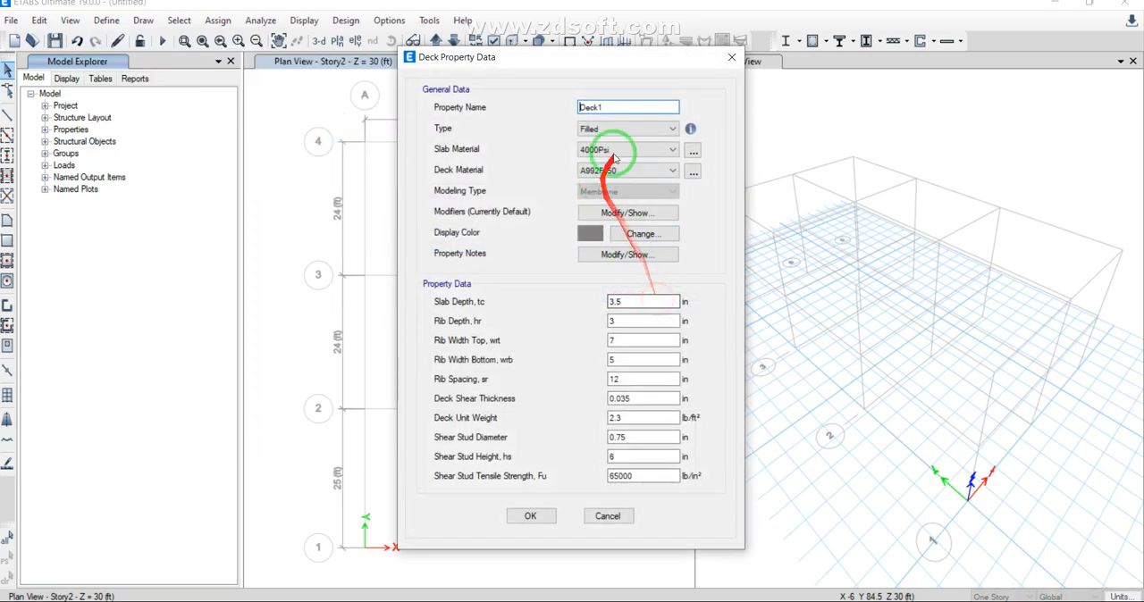
pyautogui.click(636, 149)
pyautogui.click(617, 202)
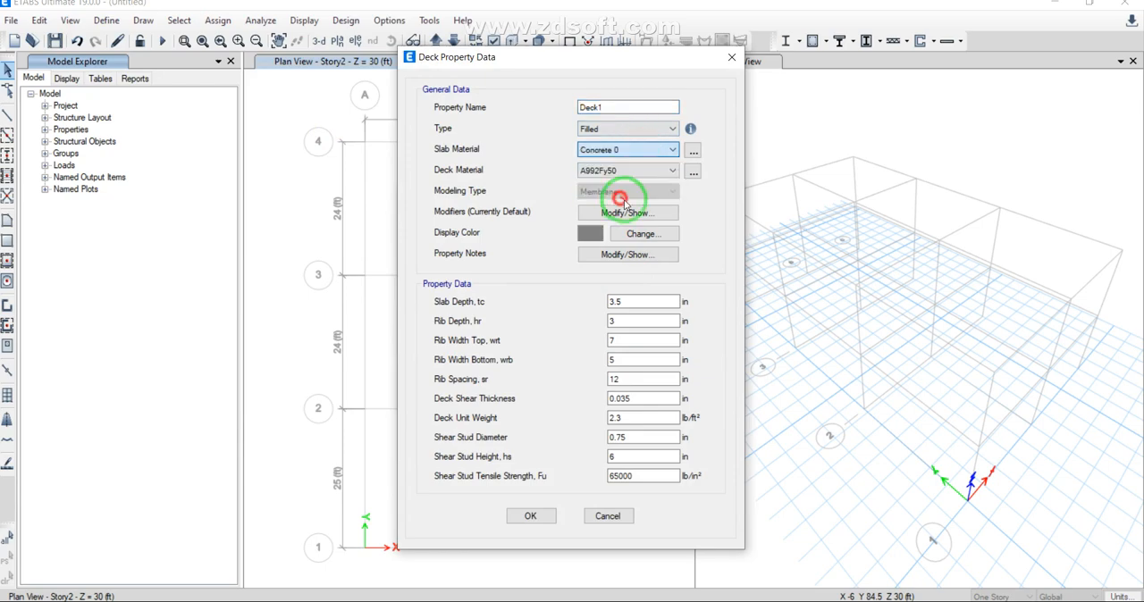
pyautogui.click(642, 171)
pyautogui.click(644, 224)
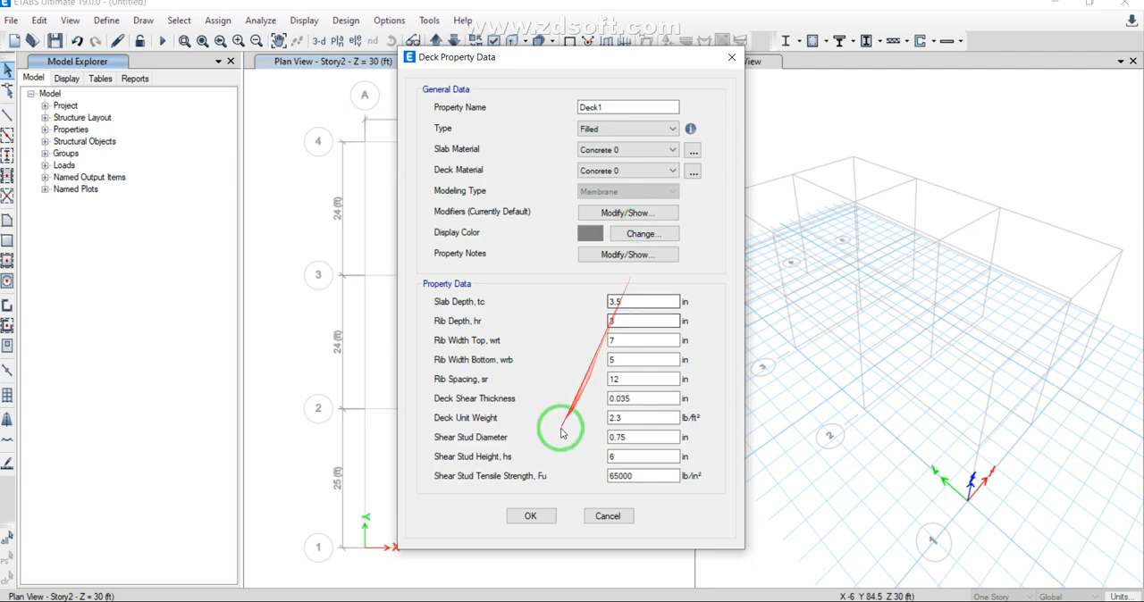
pyautogui.click(530, 516)
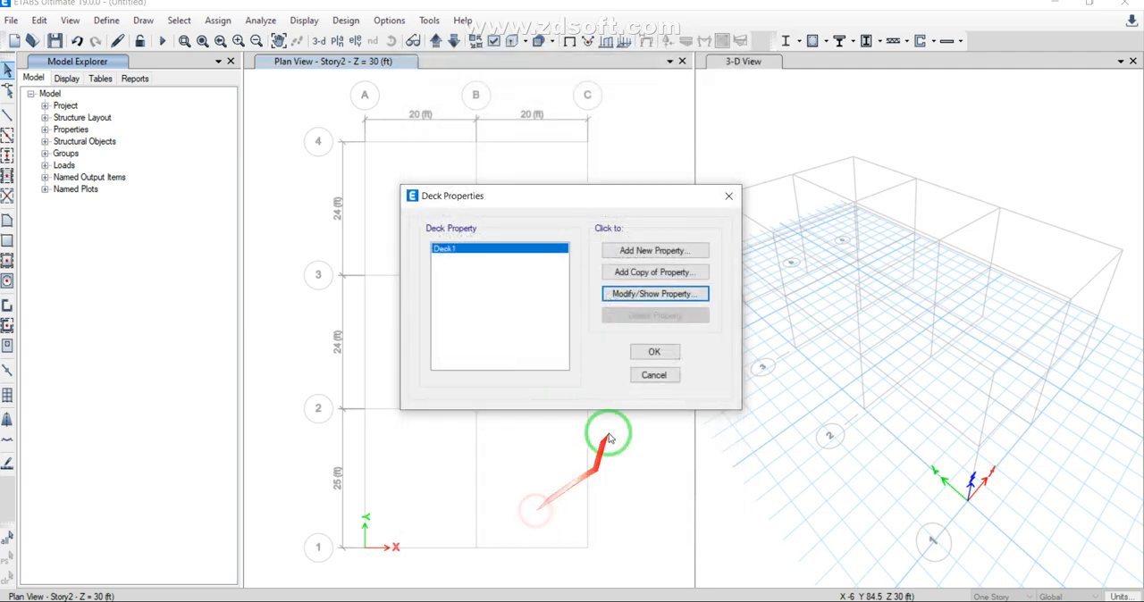
pyautogui.click(637, 357)
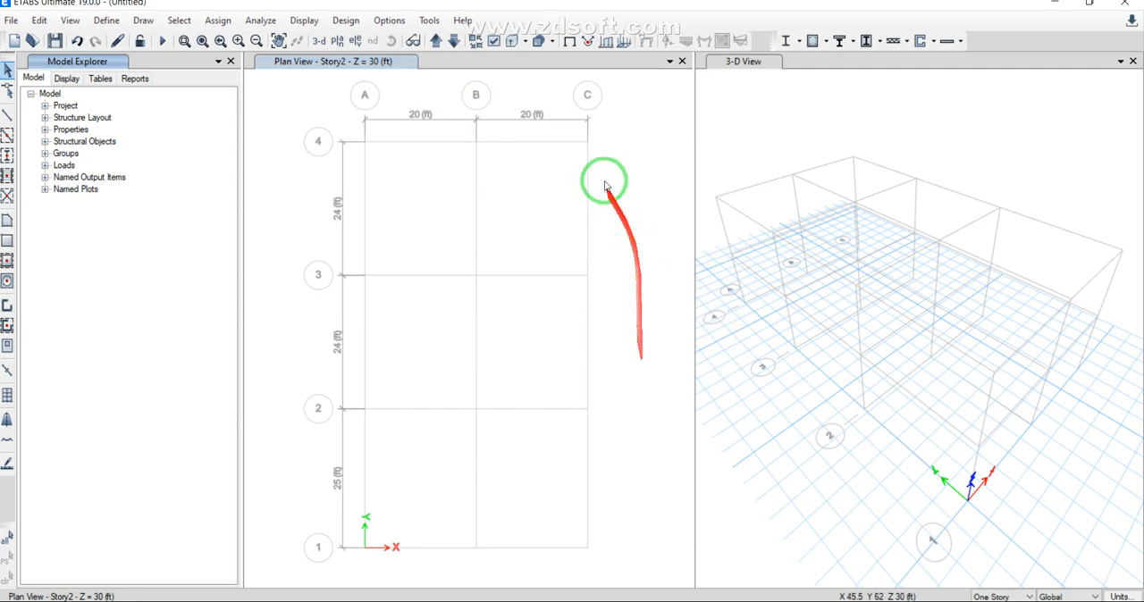
# Step: Try the Friction Isolator link type on the Link1 property, review its data fields, and close the link properties without saving
pyautogui.click(108, 20)
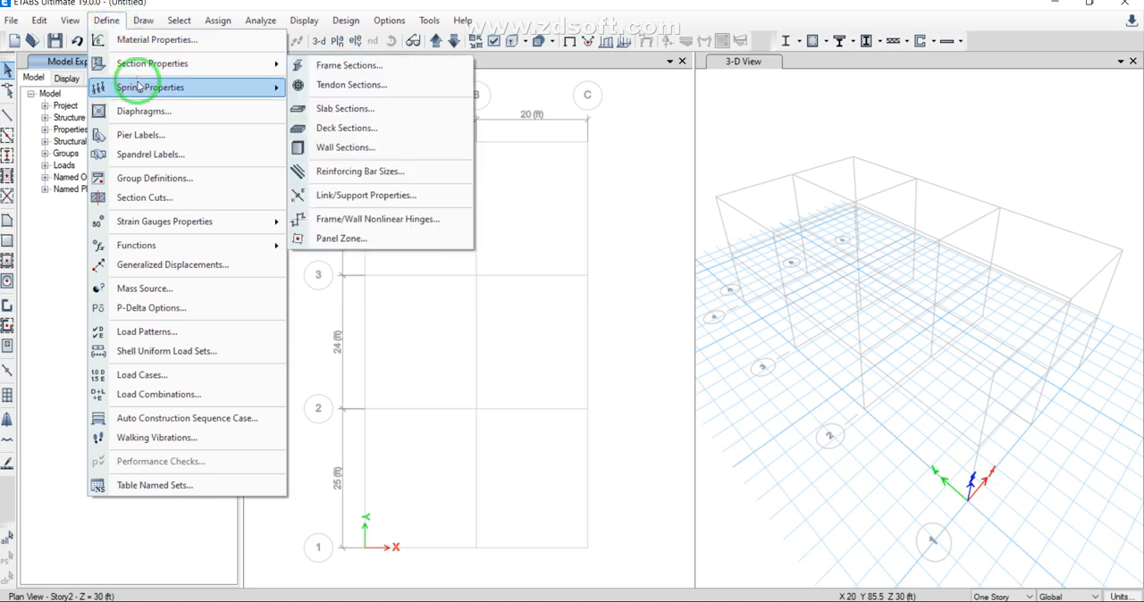
pyautogui.moveTo(150, 72)
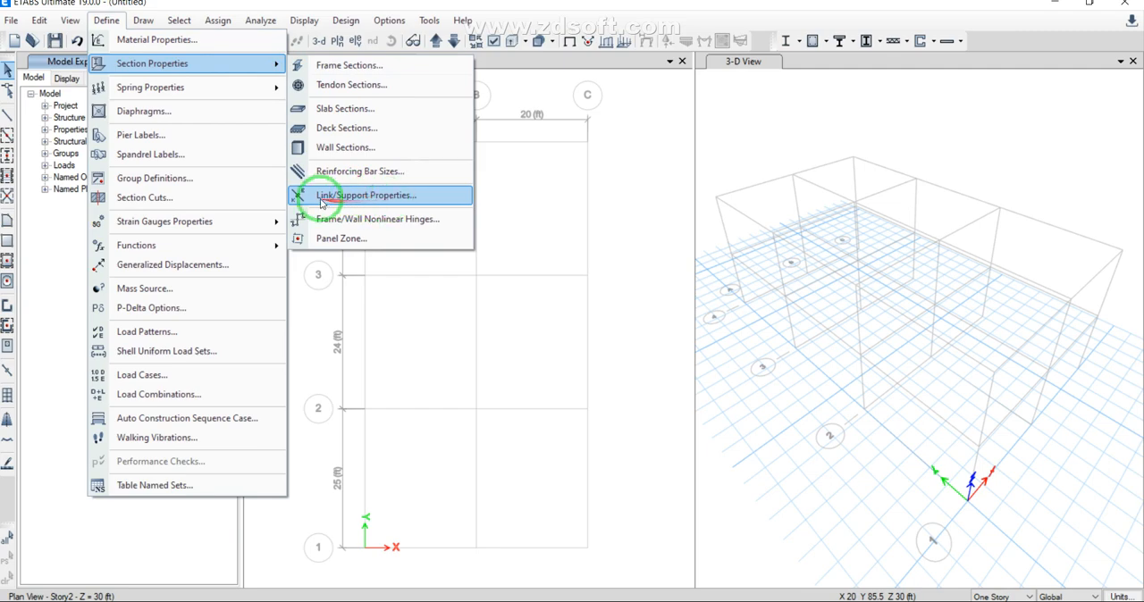
pyautogui.click(408, 202)
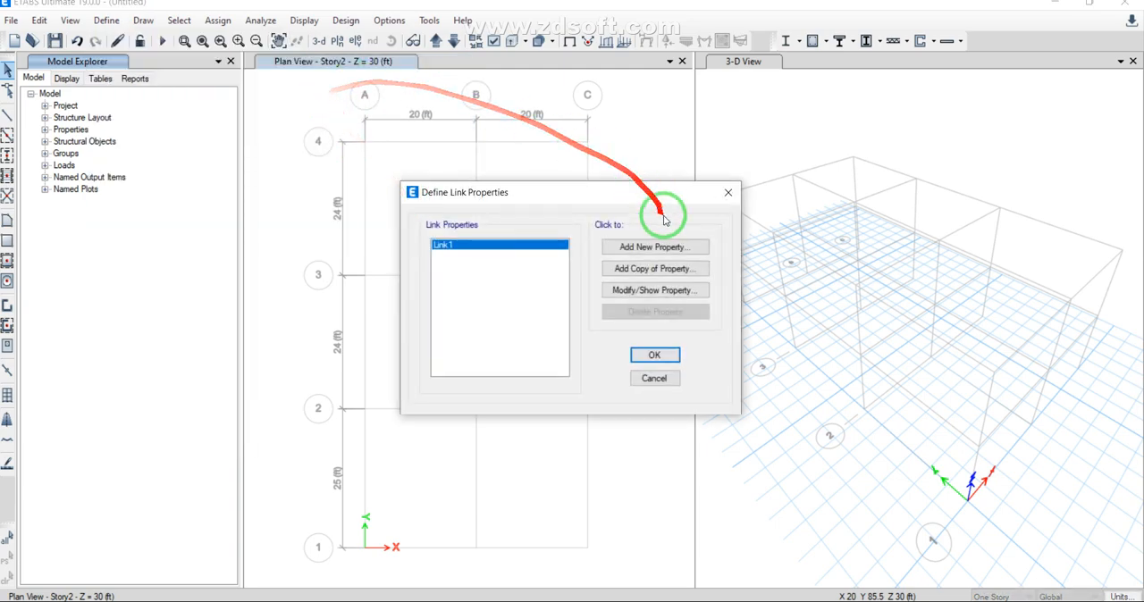
pyautogui.click(623, 289)
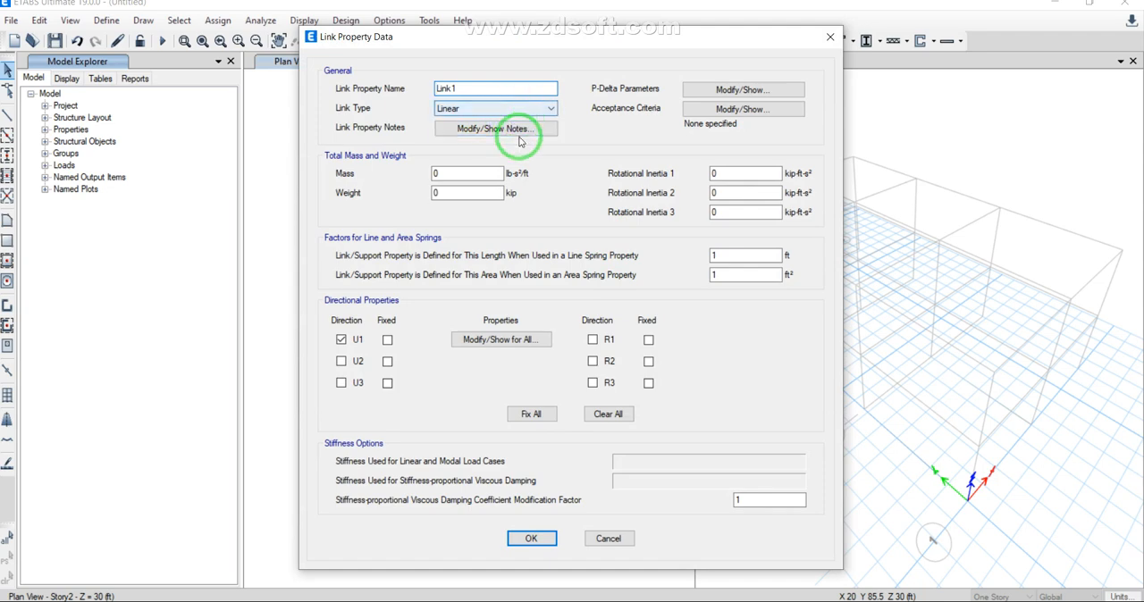
pyautogui.click(525, 106)
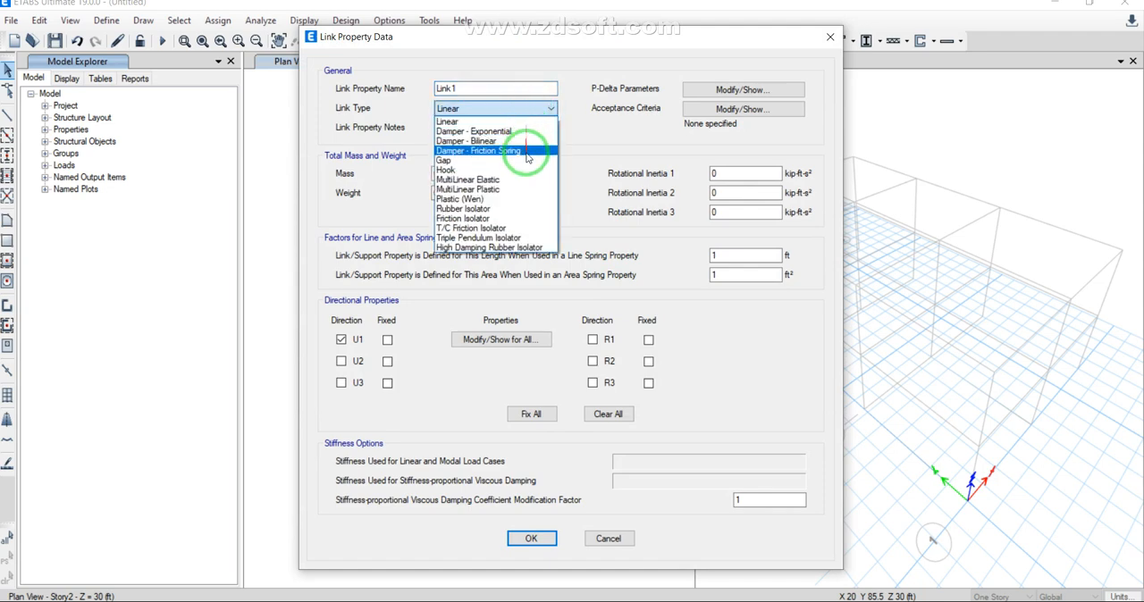
pyautogui.click(499, 219)
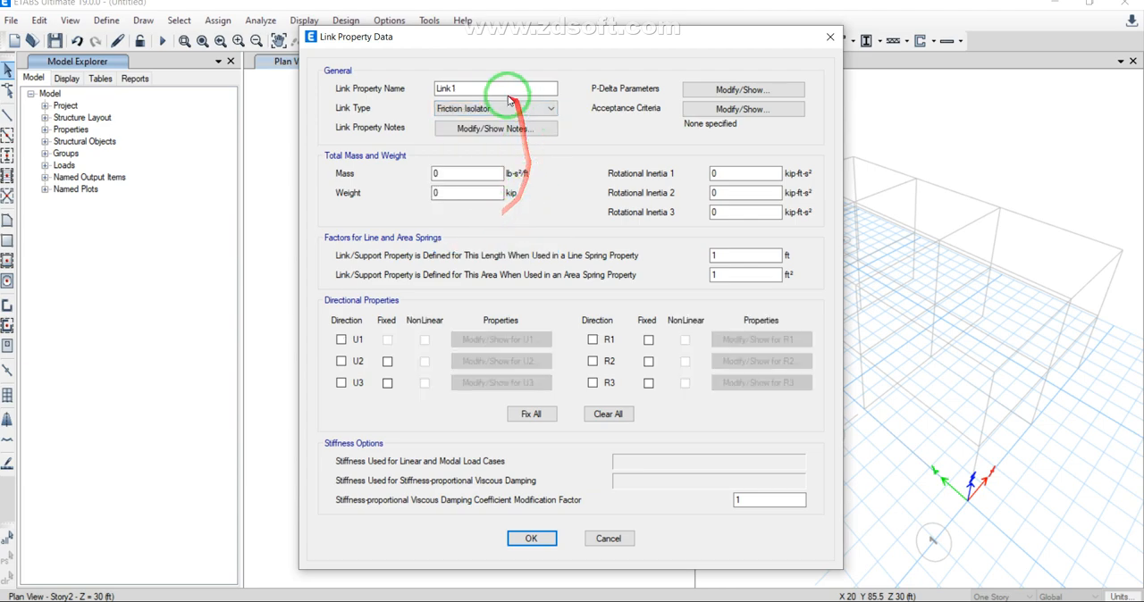
pyautogui.moveTo(577, 76)
pyautogui.mouseDown()
pyautogui.moveTo(447, 85)
pyautogui.moveTo(404, 392)
pyautogui.mouseUp()
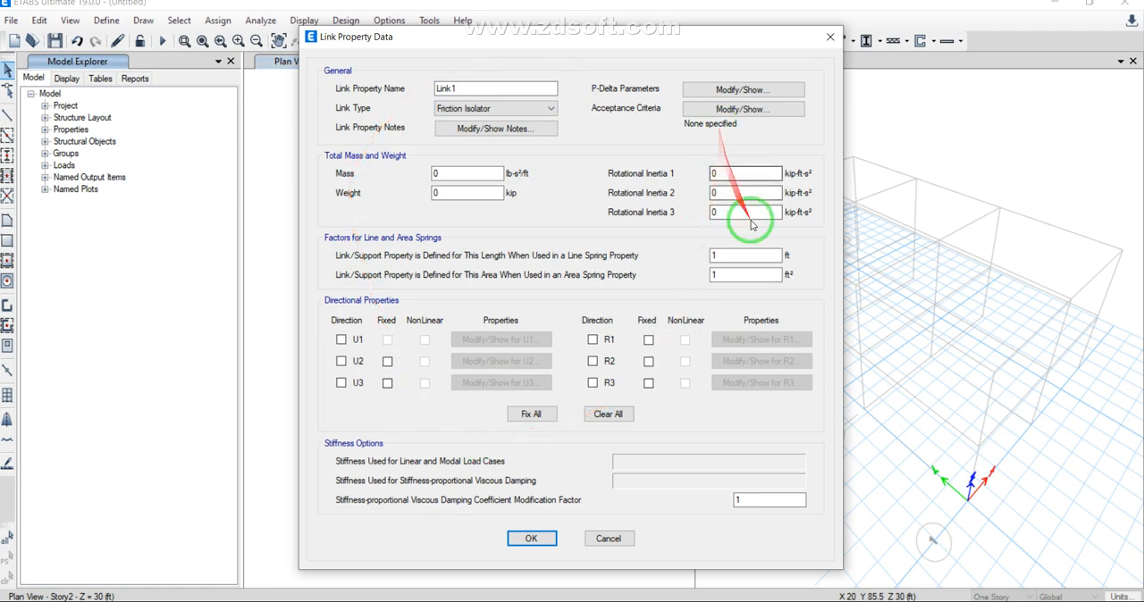
pyautogui.click(609, 539)
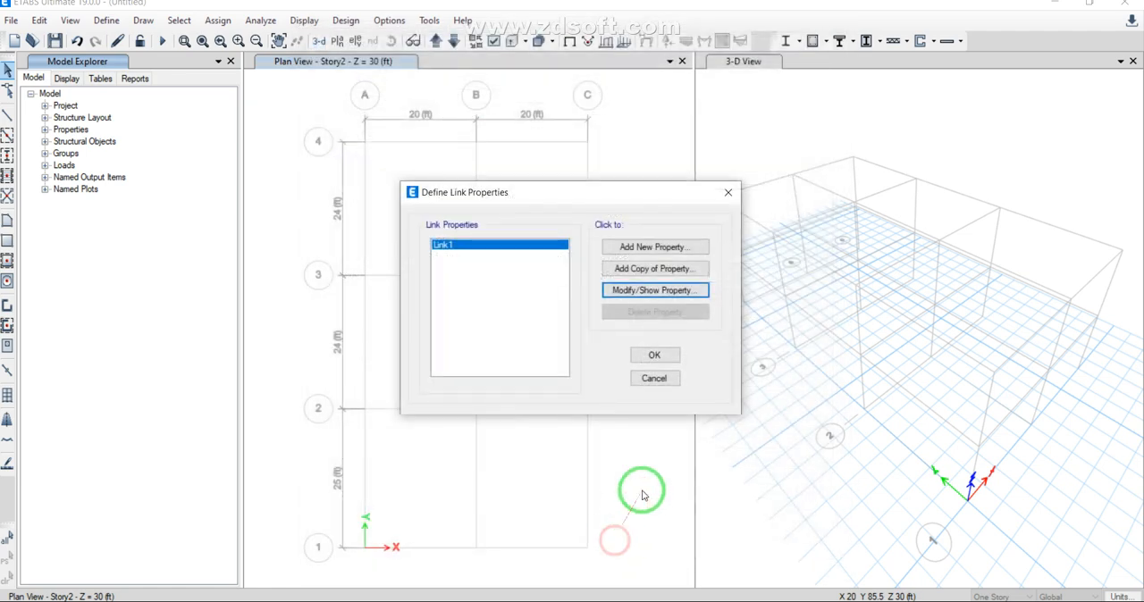
pyautogui.click(729, 199)
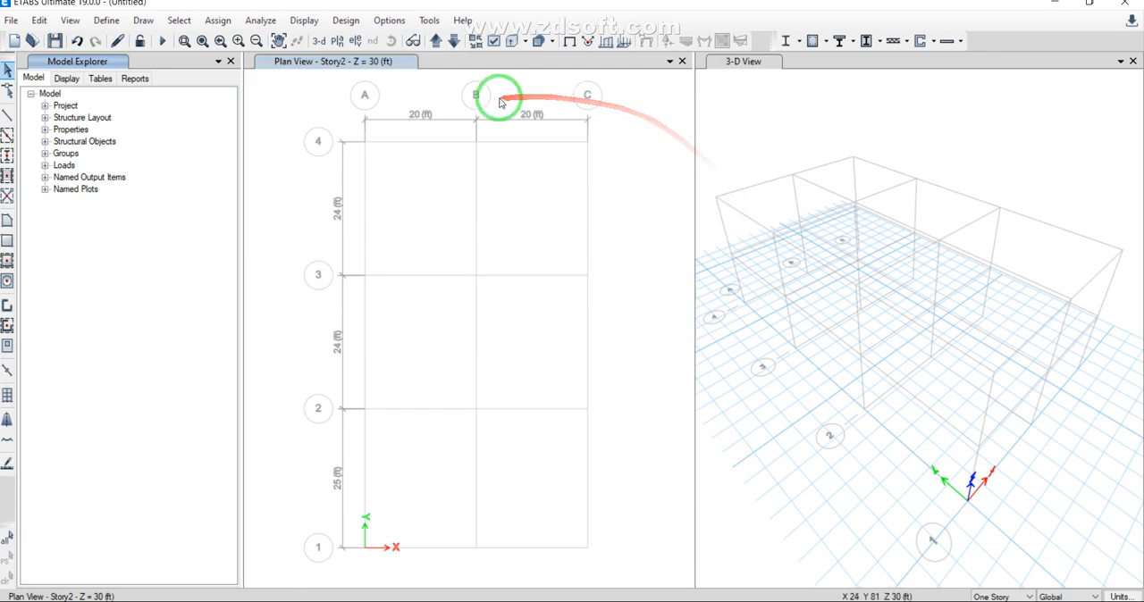
# Step: Review the rigidity setting of diaphragm D1 and accept the diaphragm definitions
pyautogui.click(108, 21)
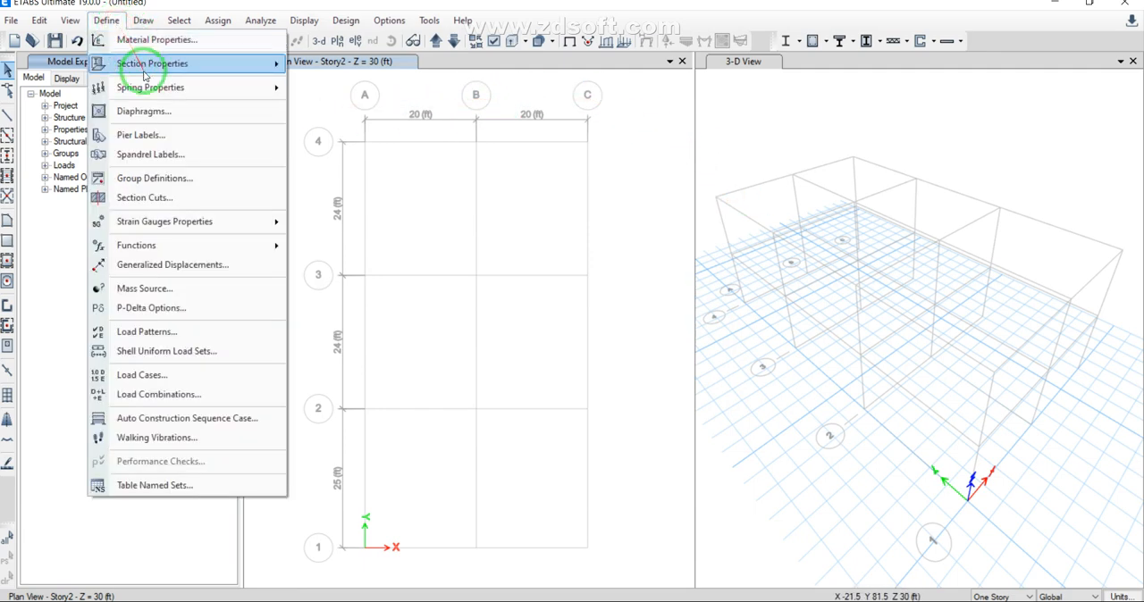
pyautogui.click(143, 111)
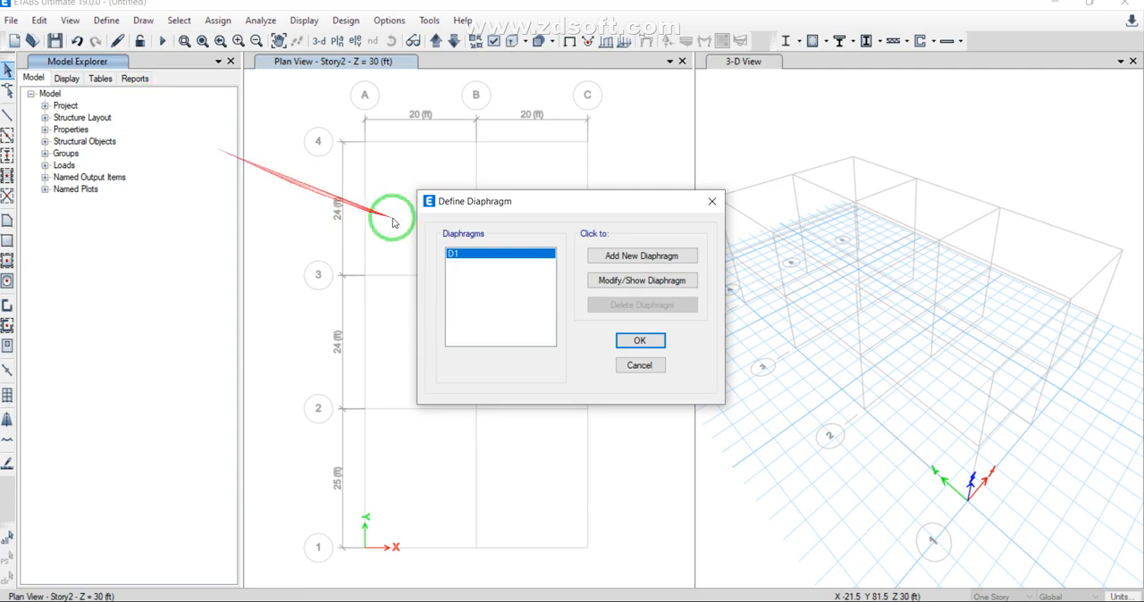
pyautogui.click(597, 279)
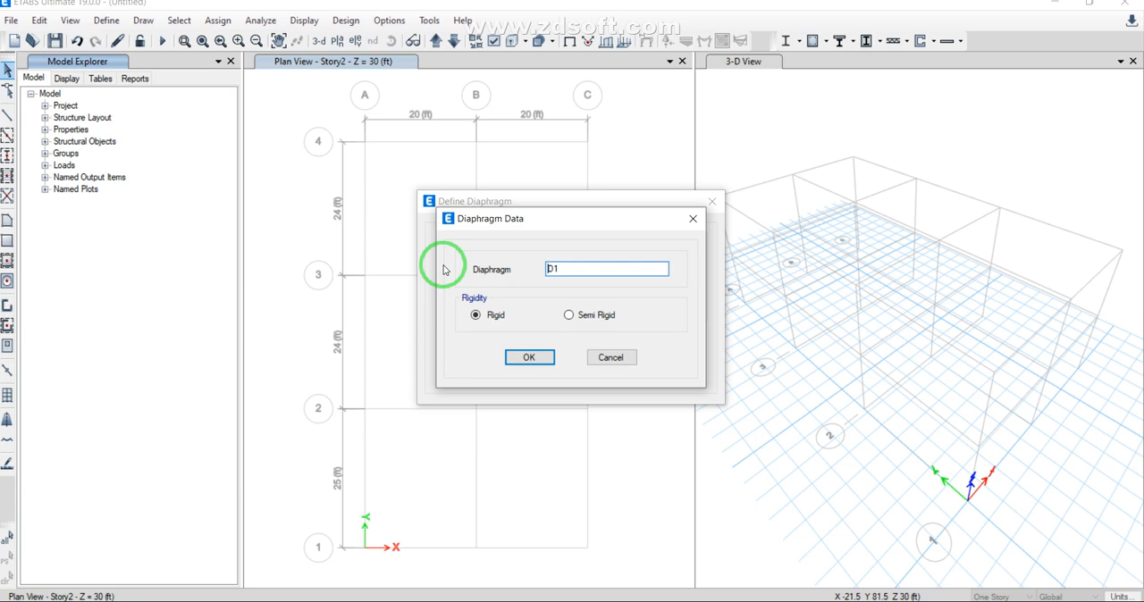
pyautogui.click(530, 358)
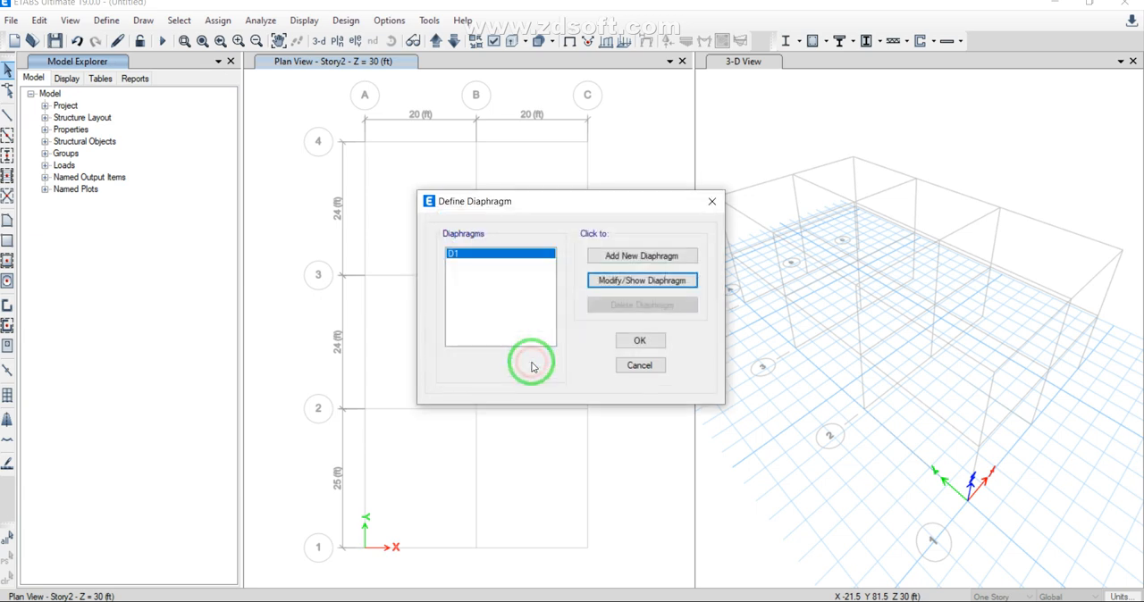
pyautogui.click(623, 342)
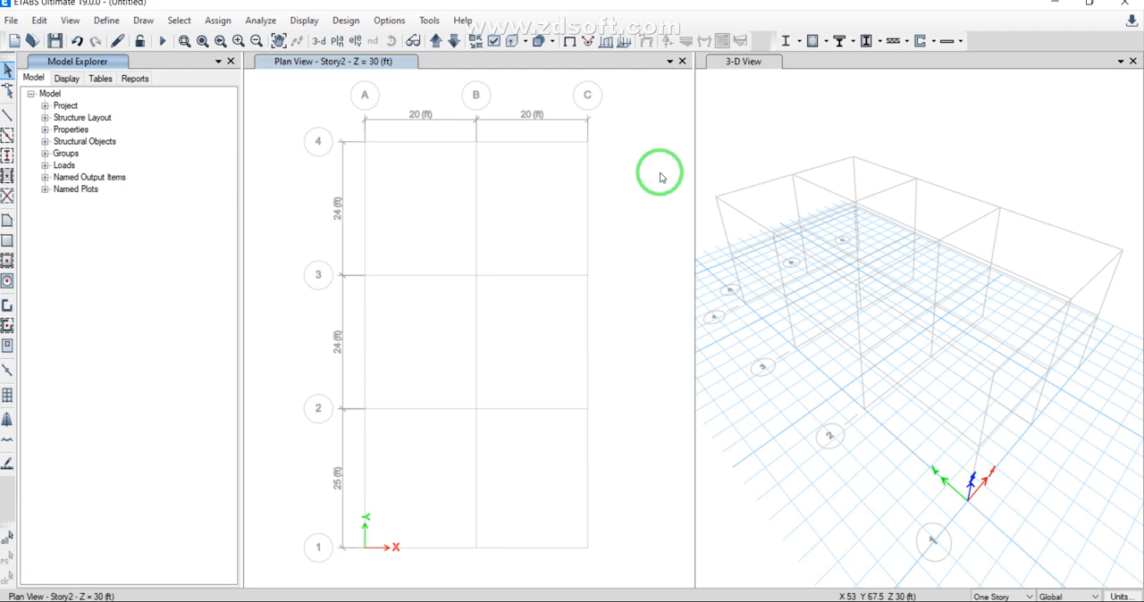
# Step: Review the From File time history function definition form and close the time history definitions without adding a function
pyautogui.click(113, 25)
pyautogui.moveTo(147, 87)
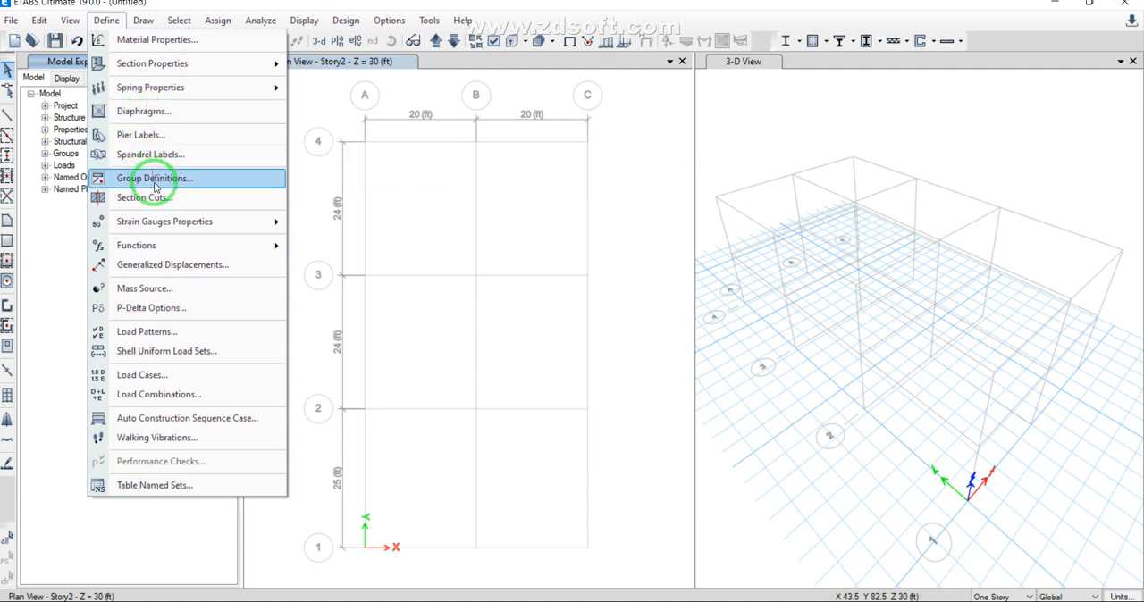
pyautogui.moveTo(159, 251)
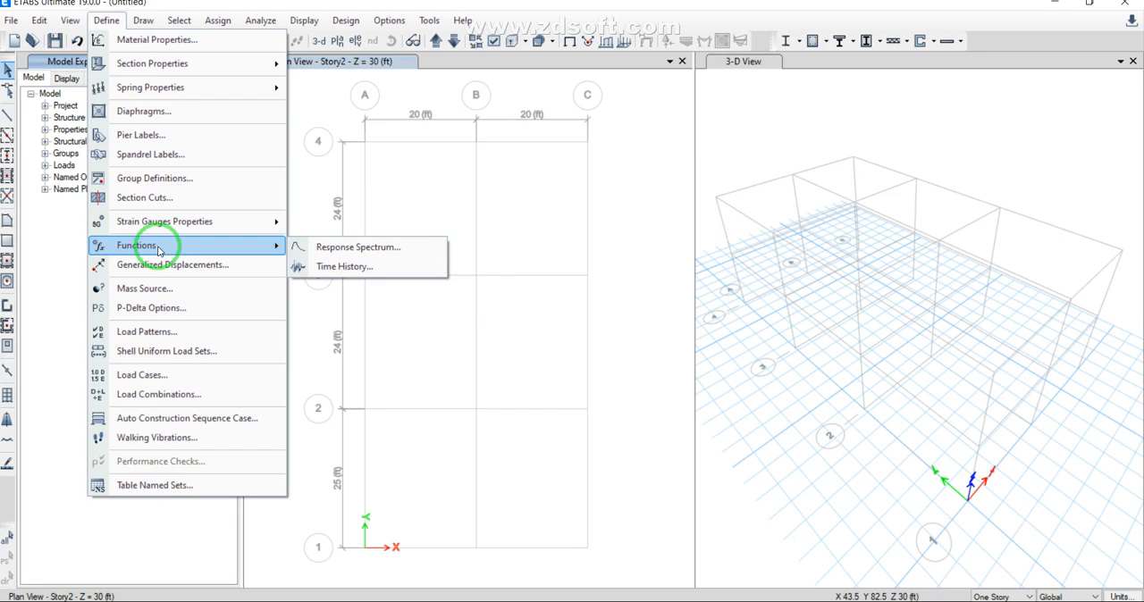
pyautogui.click(343, 265)
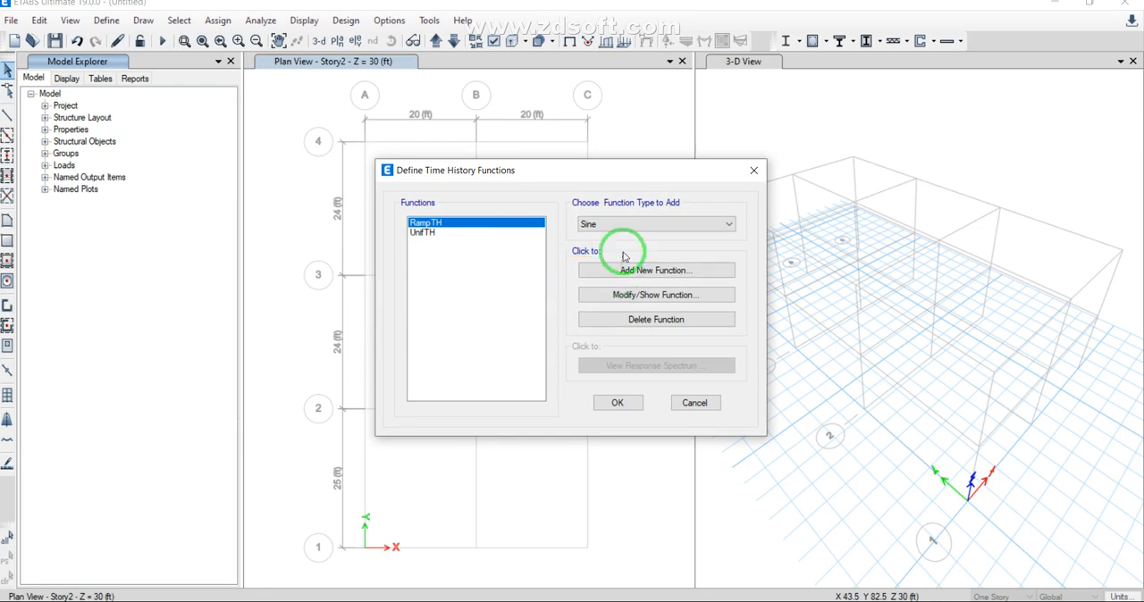
pyautogui.click(633, 224)
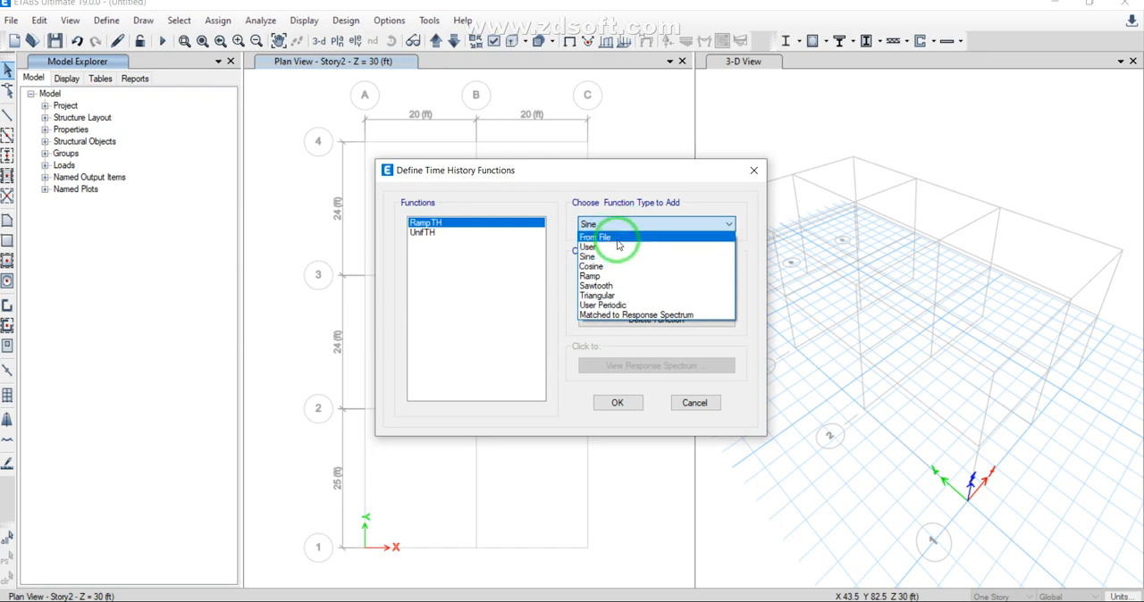
pyautogui.click(617, 238)
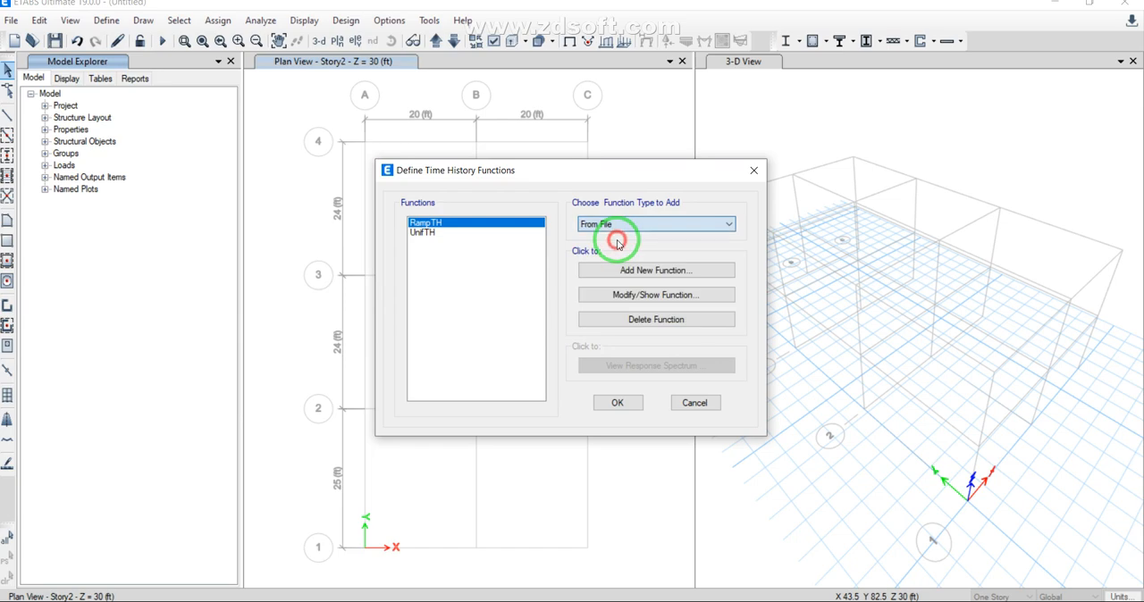
pyautogui.click(638, 269)
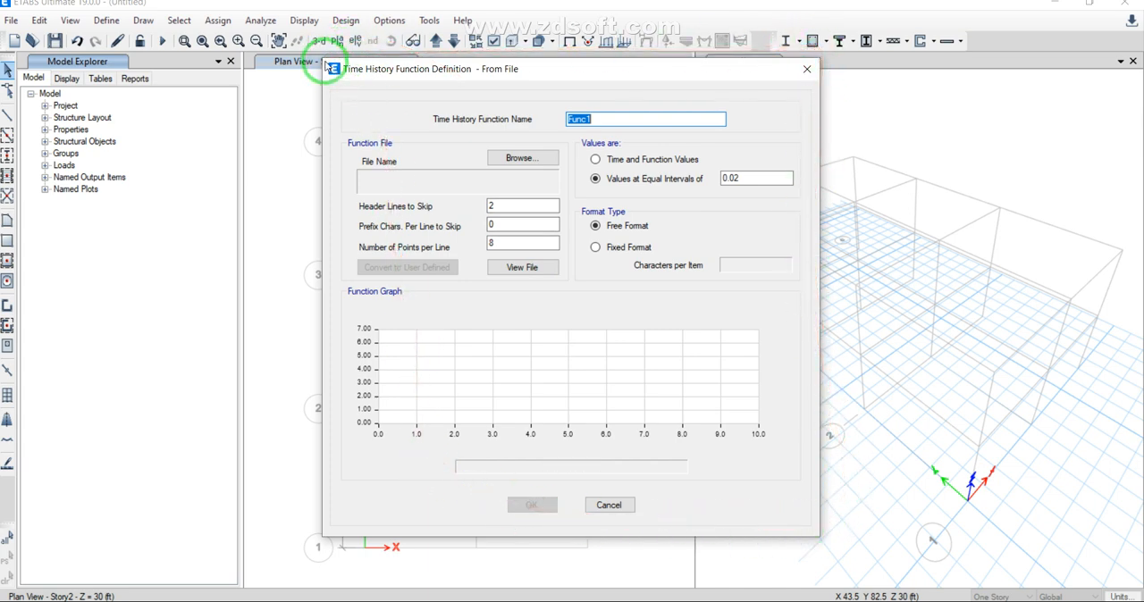
pyautogui.click(806, 70)
pyautogui.click(747, 167)
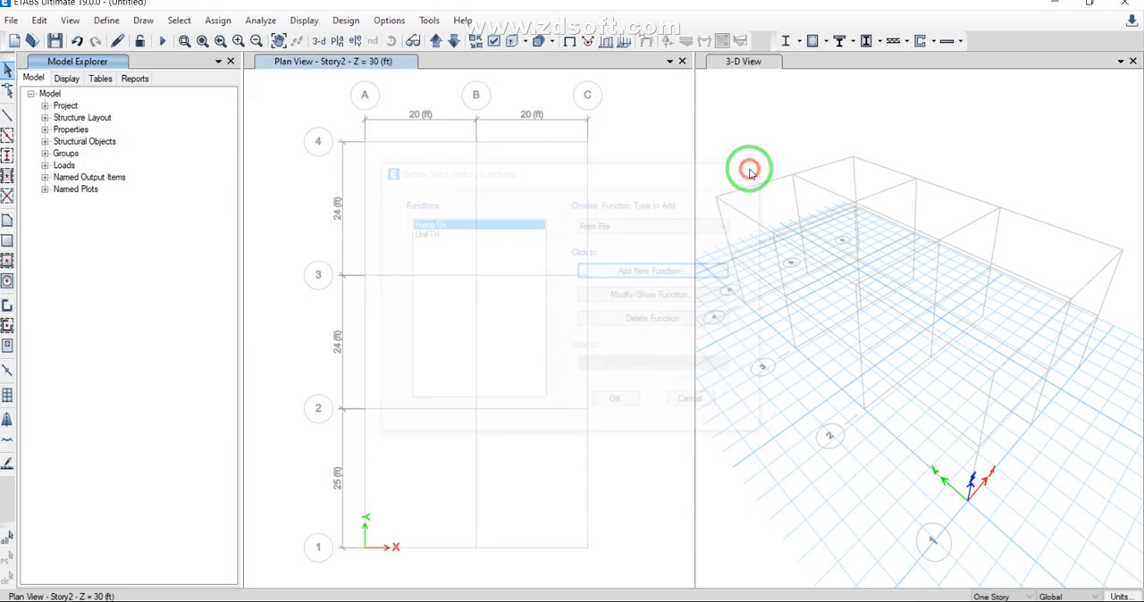
# Step: Modify mass source MsSrc1 to exclude element self mass and use specified load patterns, adding Dead with a multiplier of 1
pyautogui.click(112, 21)
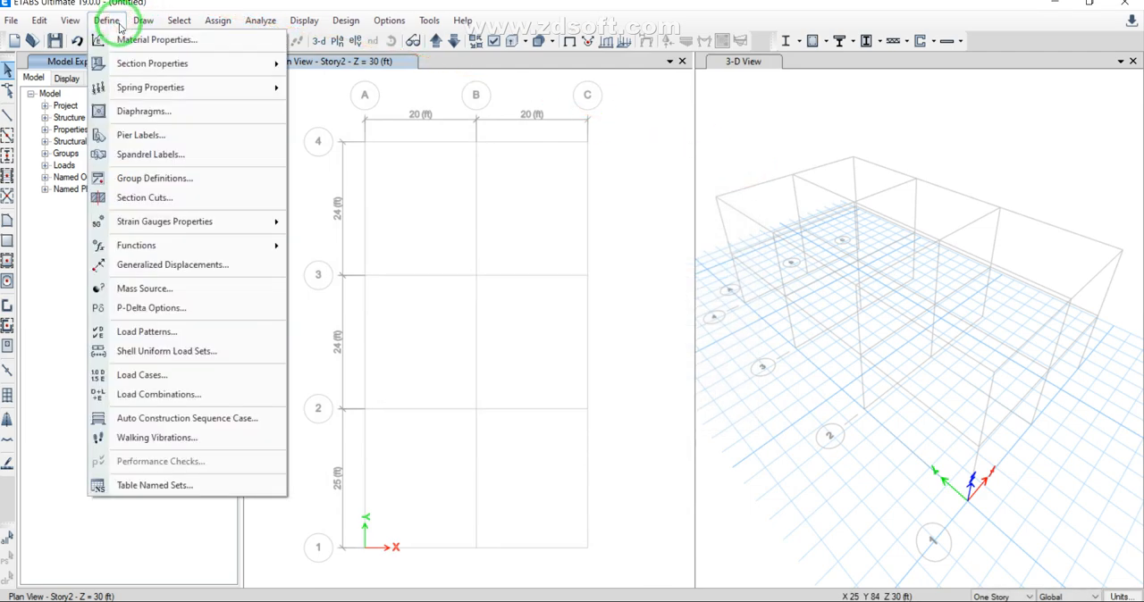
pyautogui.click(157, 108)
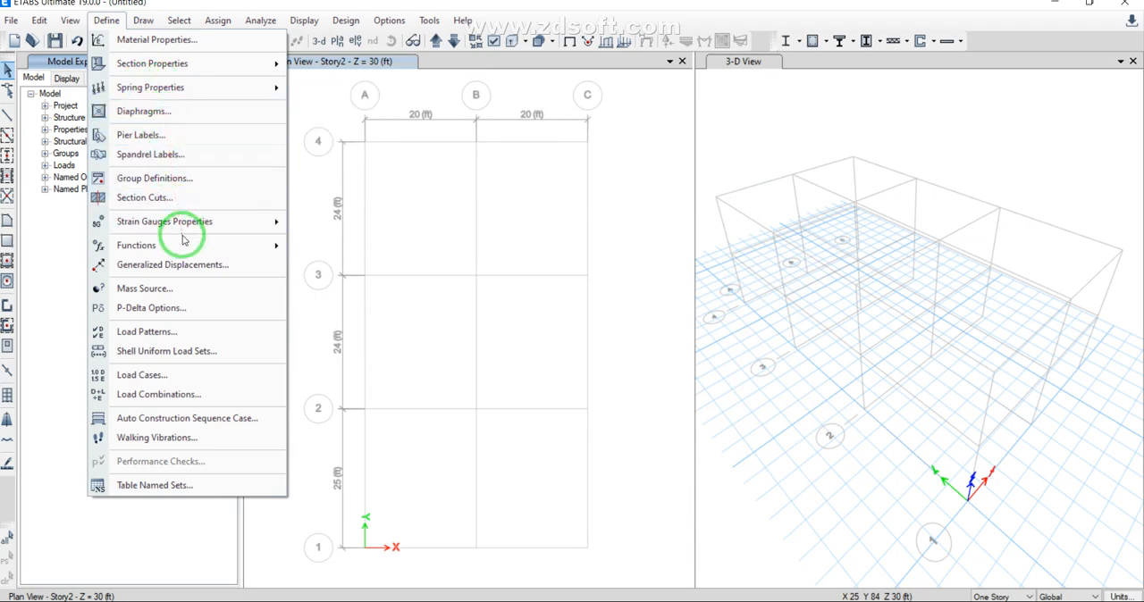
pyautogui.click(145, 288)
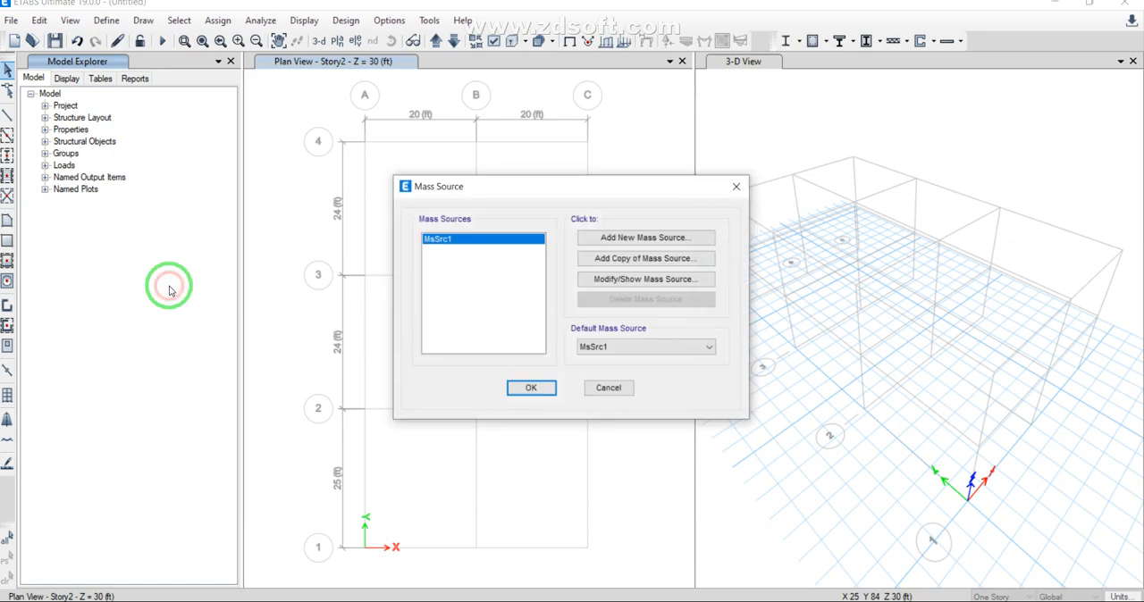
pyautogui.click(590, 280)
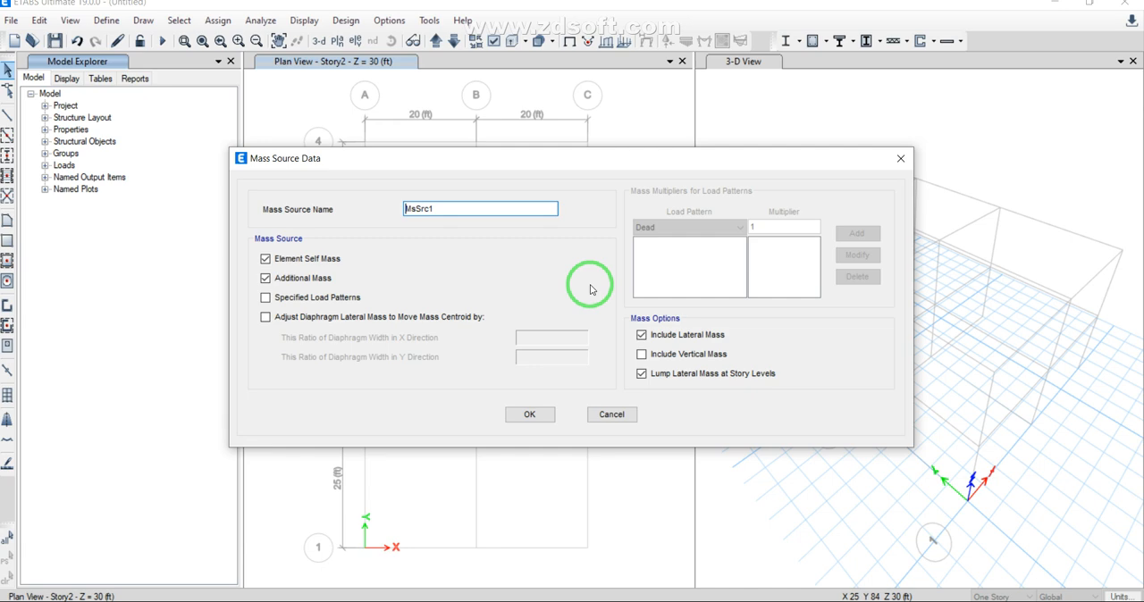
pyautogui.click(265, 258)
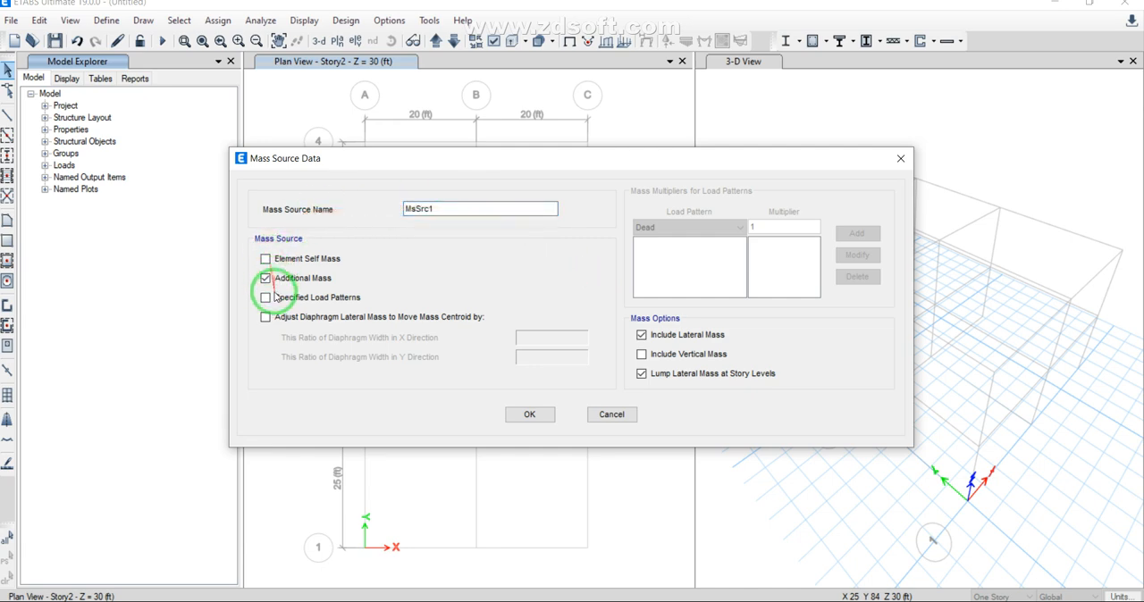
pyautogui.click(266, 297)
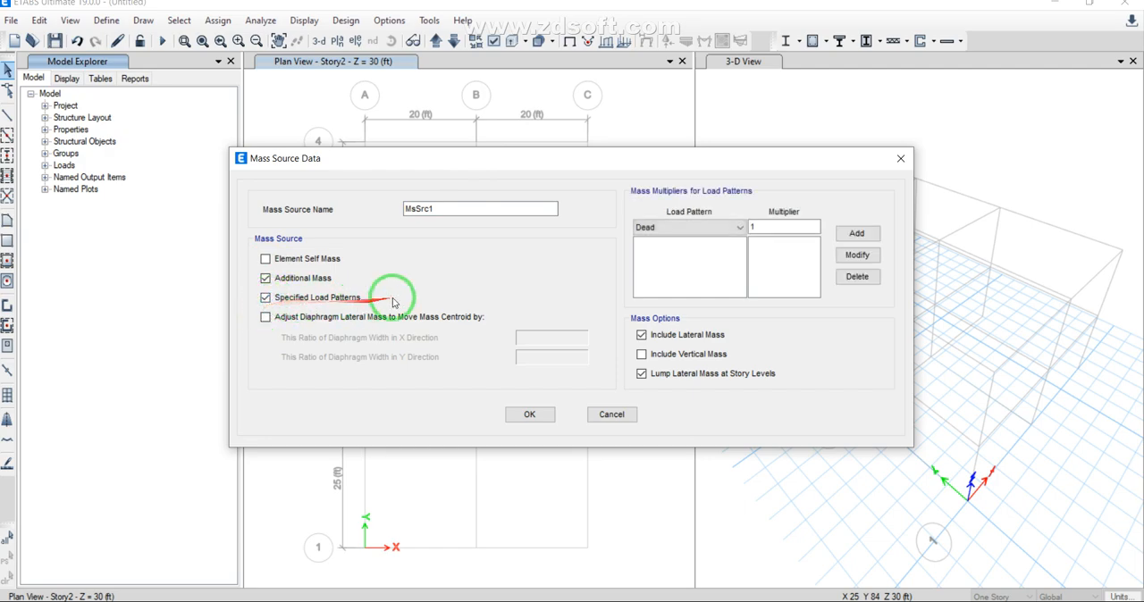
pyautogui.click(856, 234)
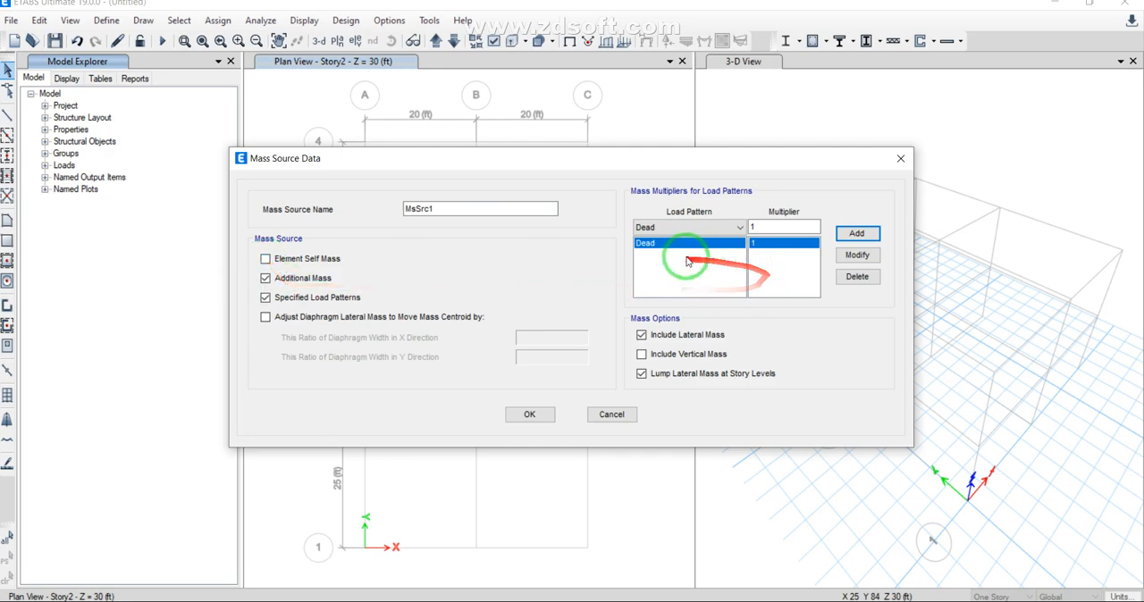
# Step: Try to accept MsSrc1 with element self mass included alongside the Dead load pattern, decline to continue, and exclude the self mass again
pyautogui.click(265, 258)
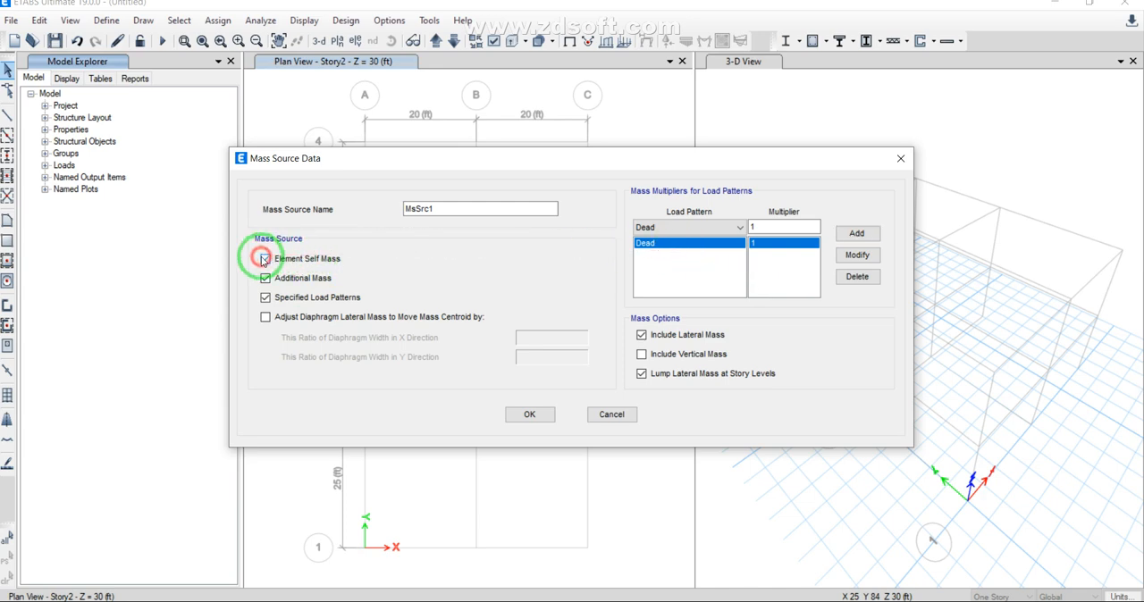
pyautogui.click(510, 410)
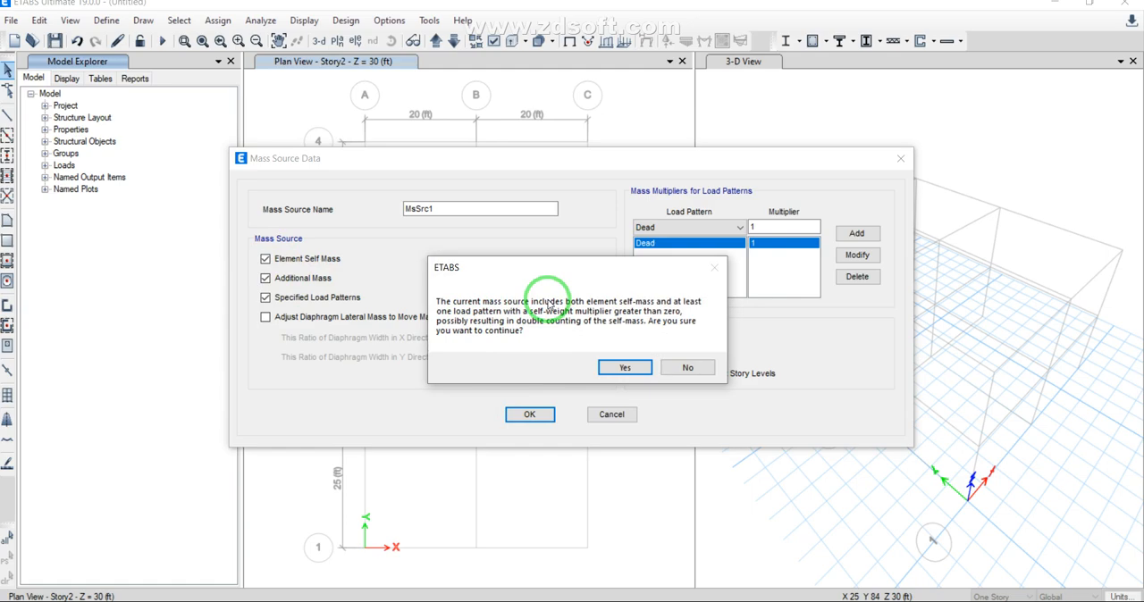
pyautogui.click(687, 367)
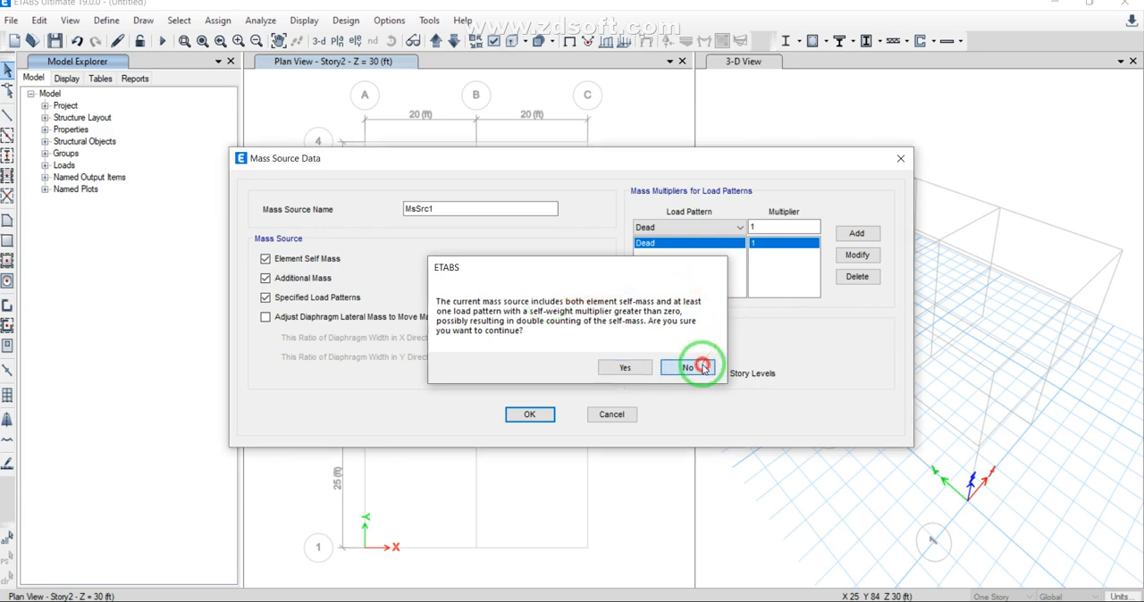
pyautogui.click(265, 258)
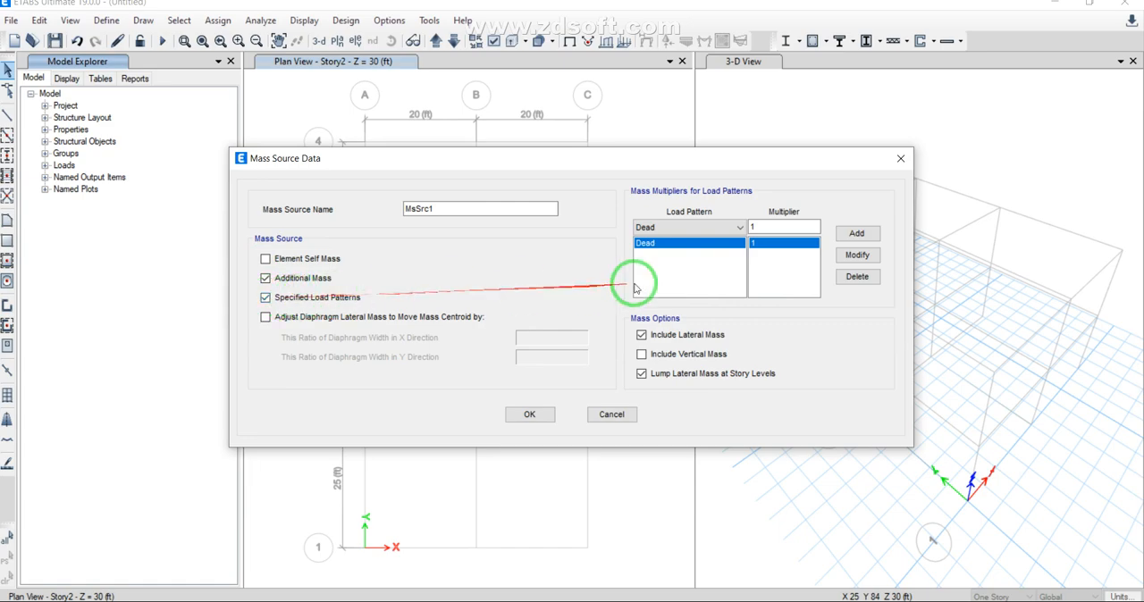
# Step: Accept the MsSrc1 mass source data and close the mass source definitions
pyautogui.click(530, 414)
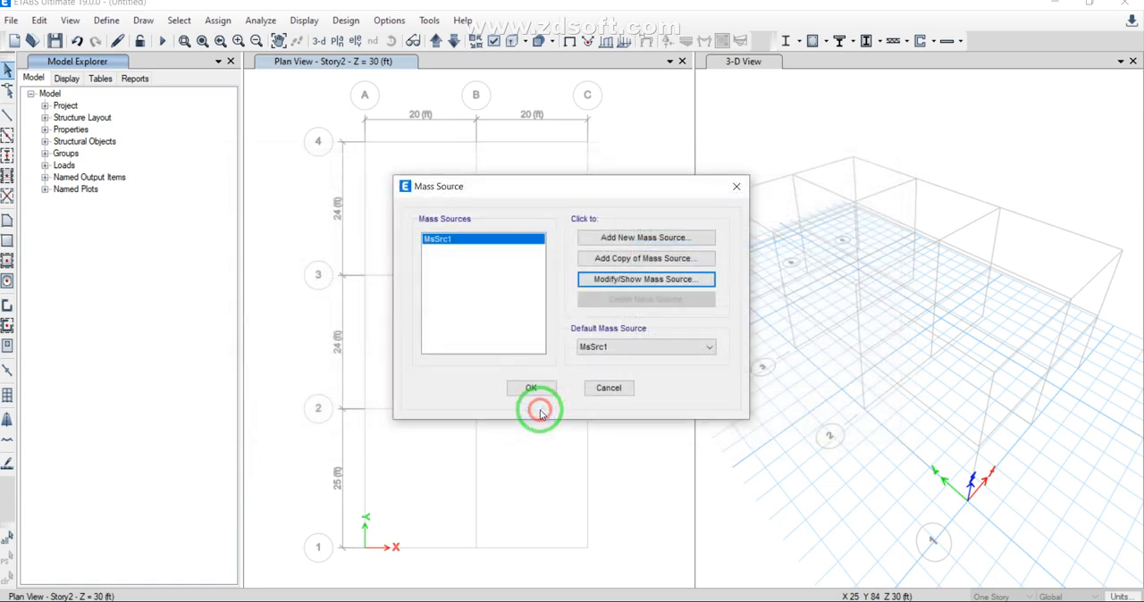
pyautogui.click(739, 189)
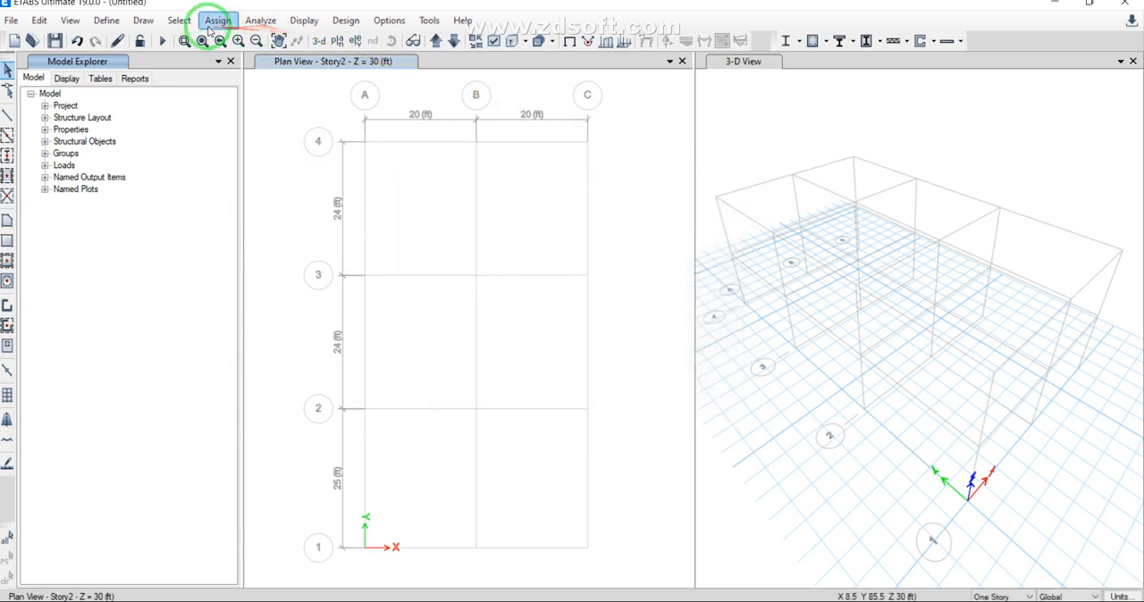
# Step: Add a load pattern named EX of type Seismic with User Coefficient as its auto lateral load
pyautogui.click(122, 23)
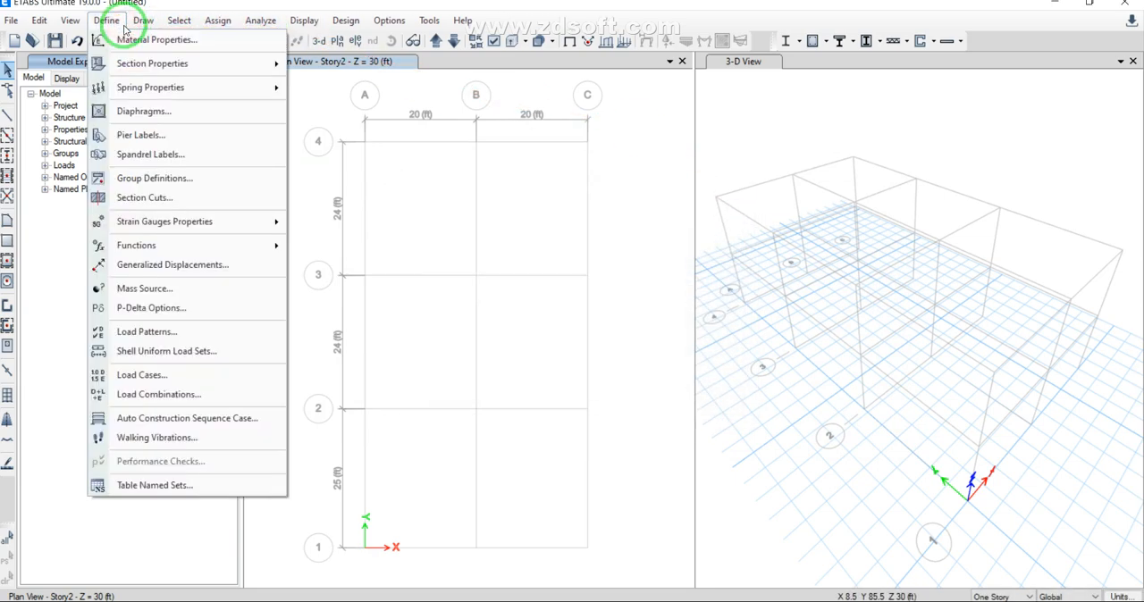
pyautogui.moveTo(168, 224)
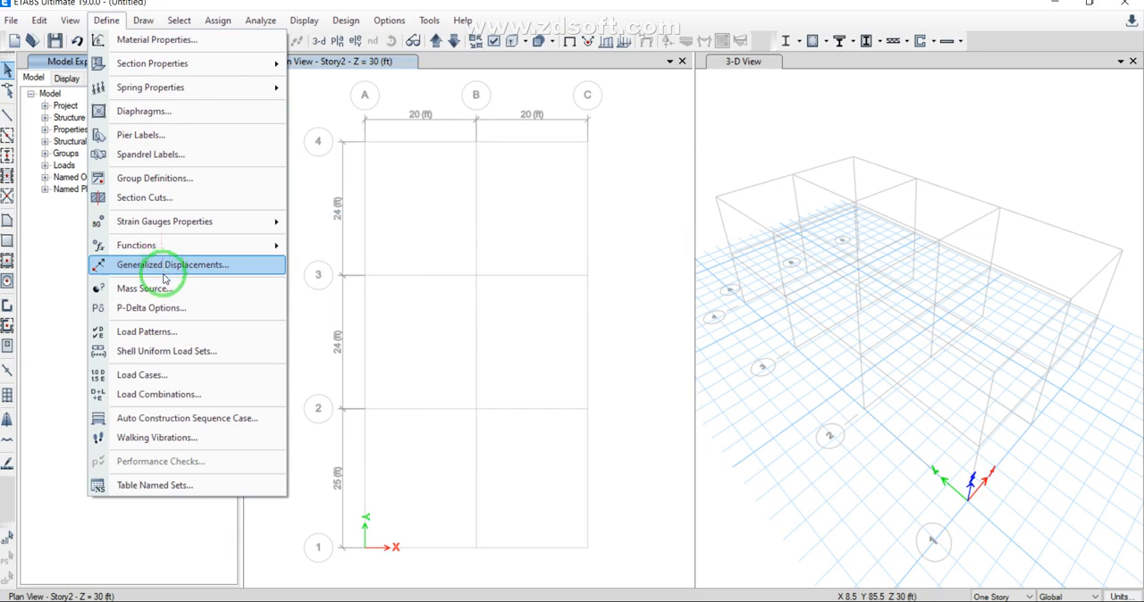
pyautogui.click(161, 332)
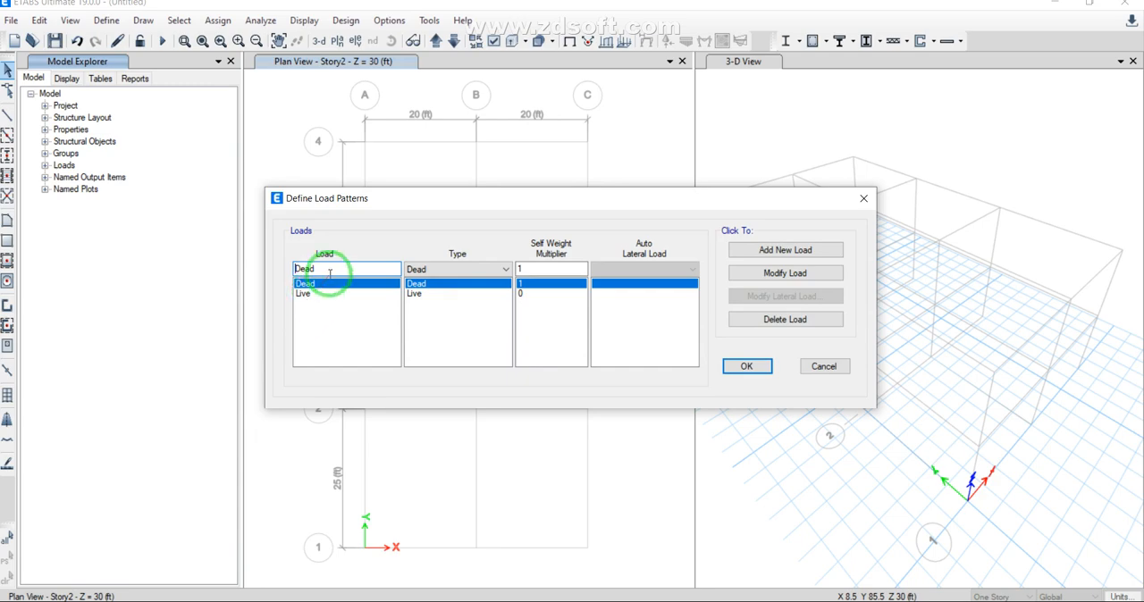
pyautogui.moveTo(330, 275); pyautogui.dragTo(281, 274)
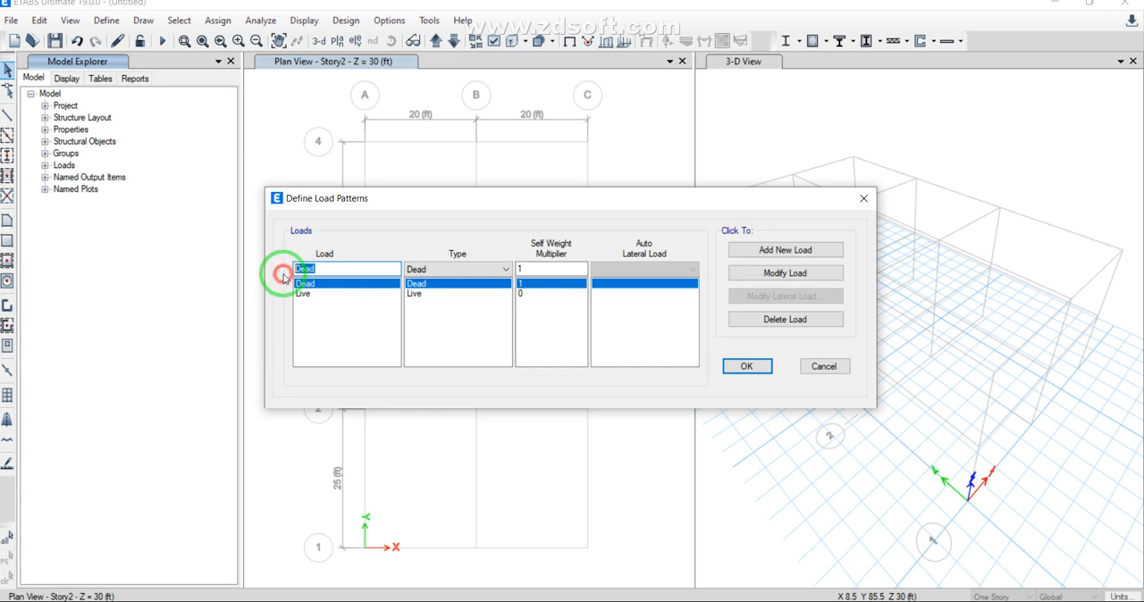
pyautogui.write('EX')
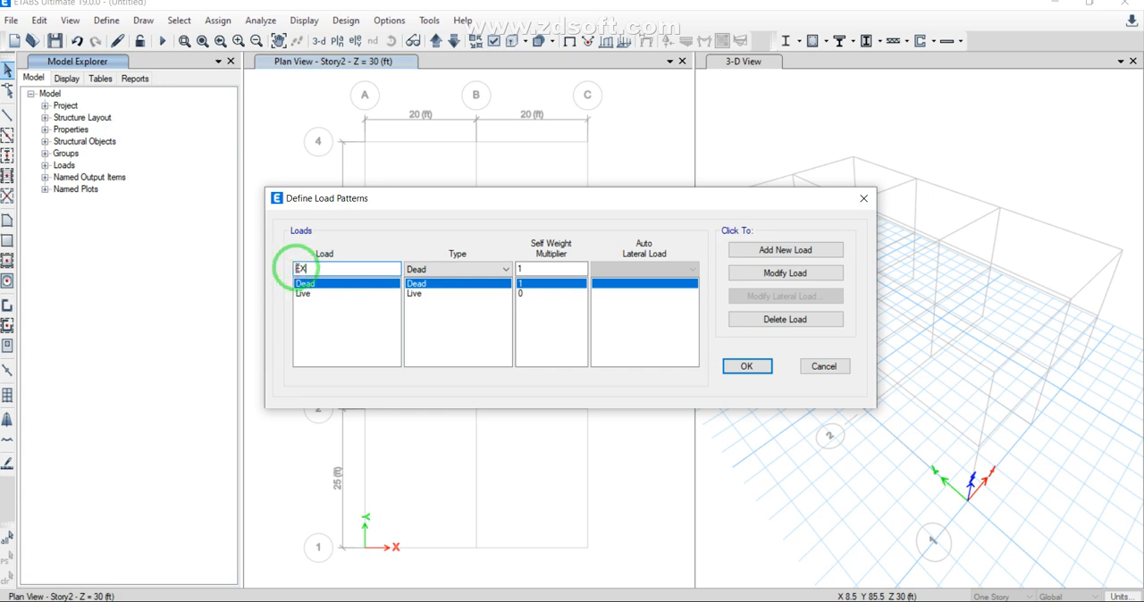
pyautogui.click(439, 269)
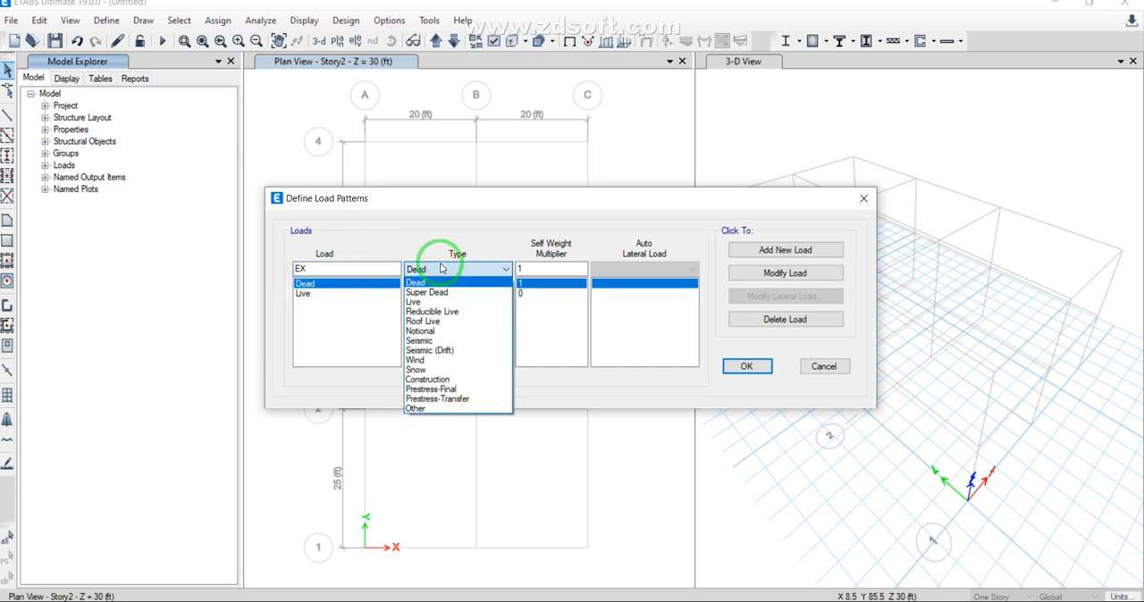
pyautogui.click(442, 340)
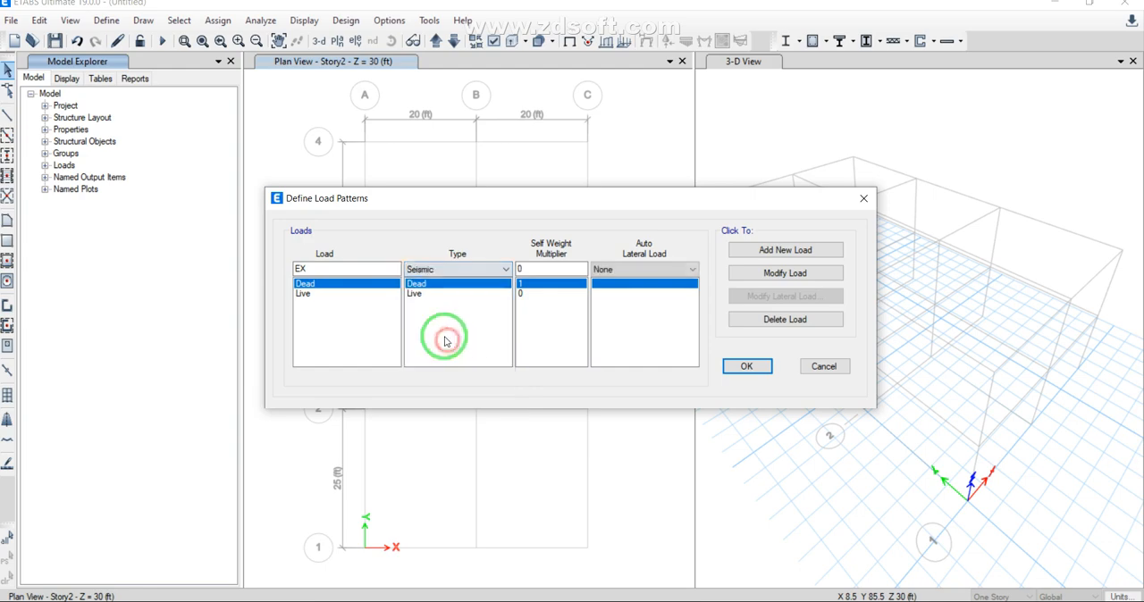
pyautogui.click(641, 269)
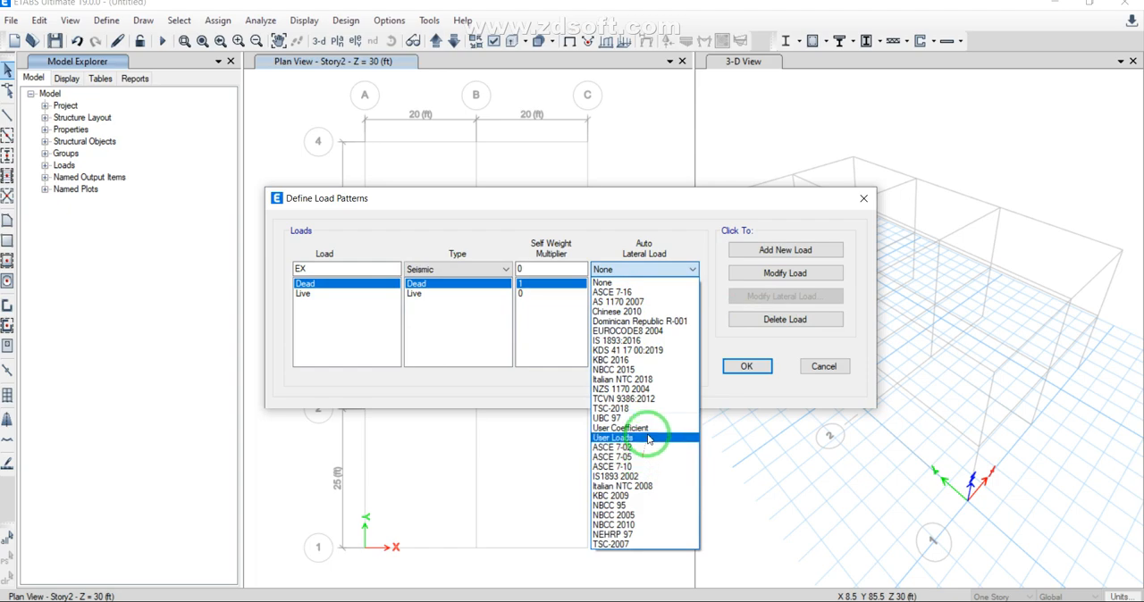
pyautogui.click(649, 430)
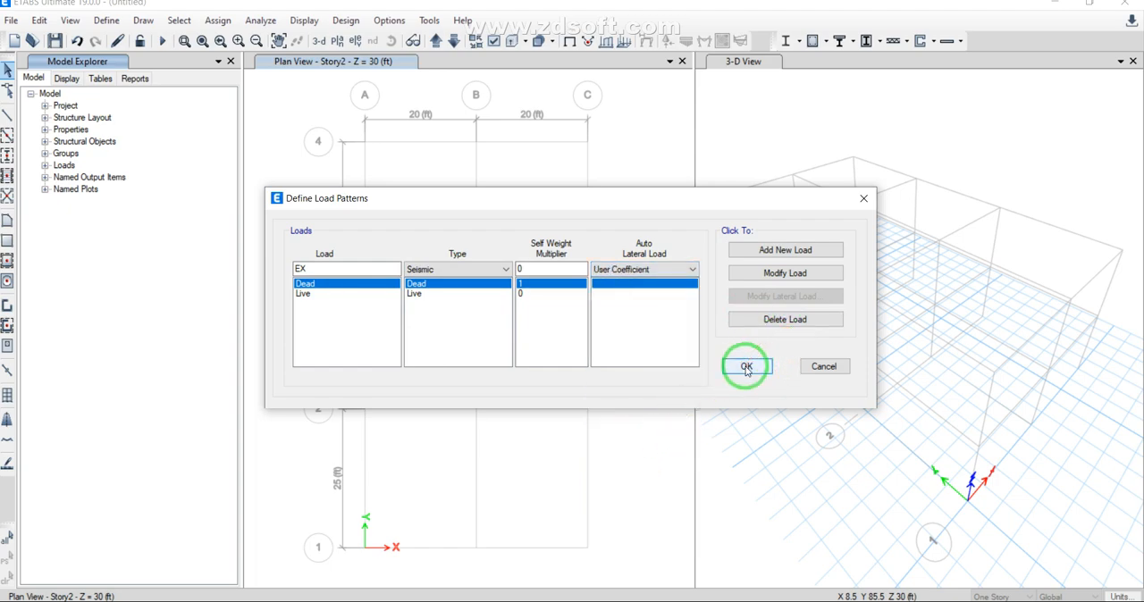
pyautogui.click(745, 250)
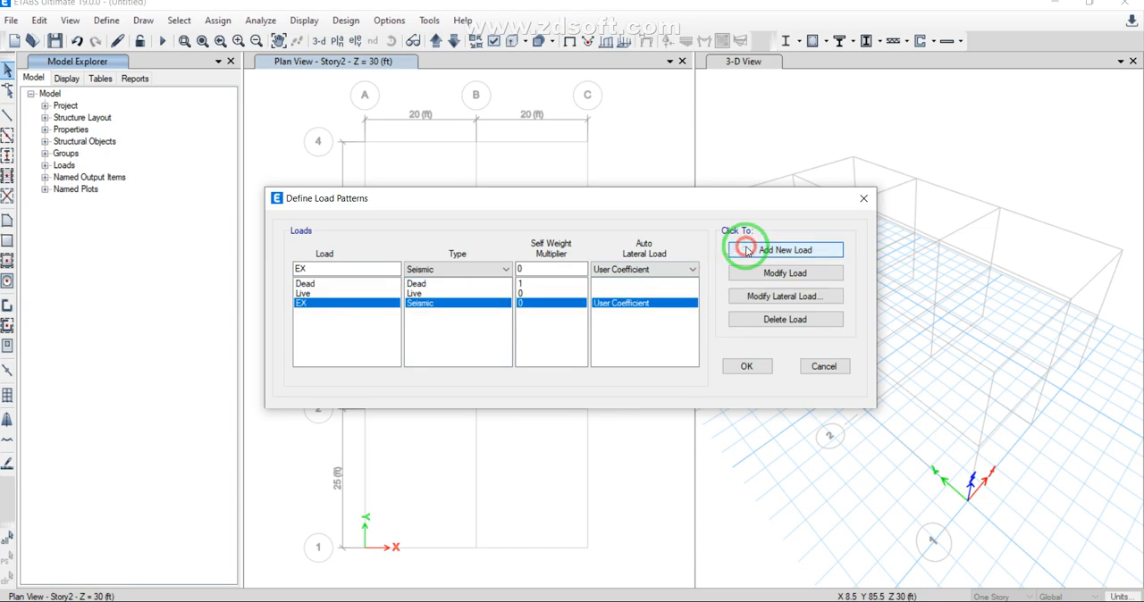
# Step: Modify the EX lateral load to exclude all plus and minus eccentricity cases, keeping only X Dir and Y Dir
pyautogui.click(774, 298)
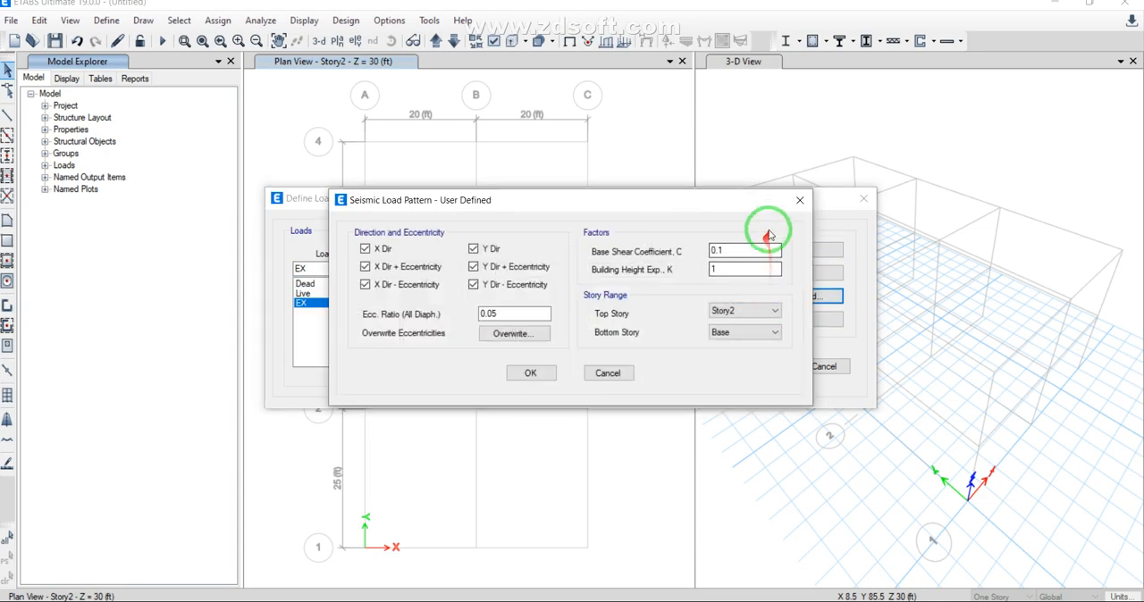
pyautogui.click(365, 266)
pyautogui.click(365, 284)
pyautogui.click(479, 284)
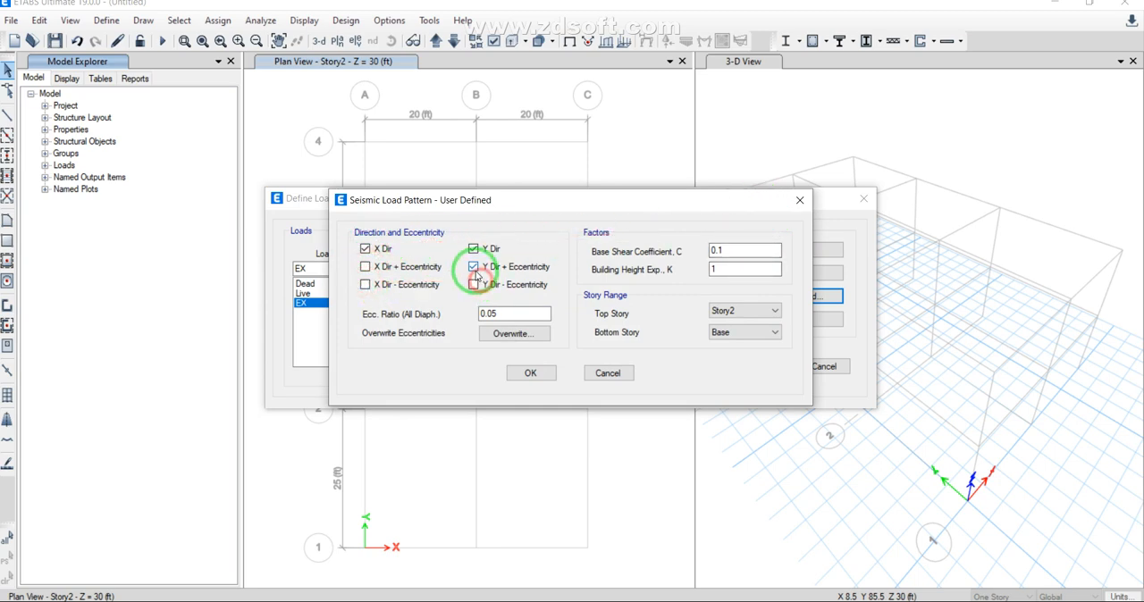
pyautogui.click(476, 266)
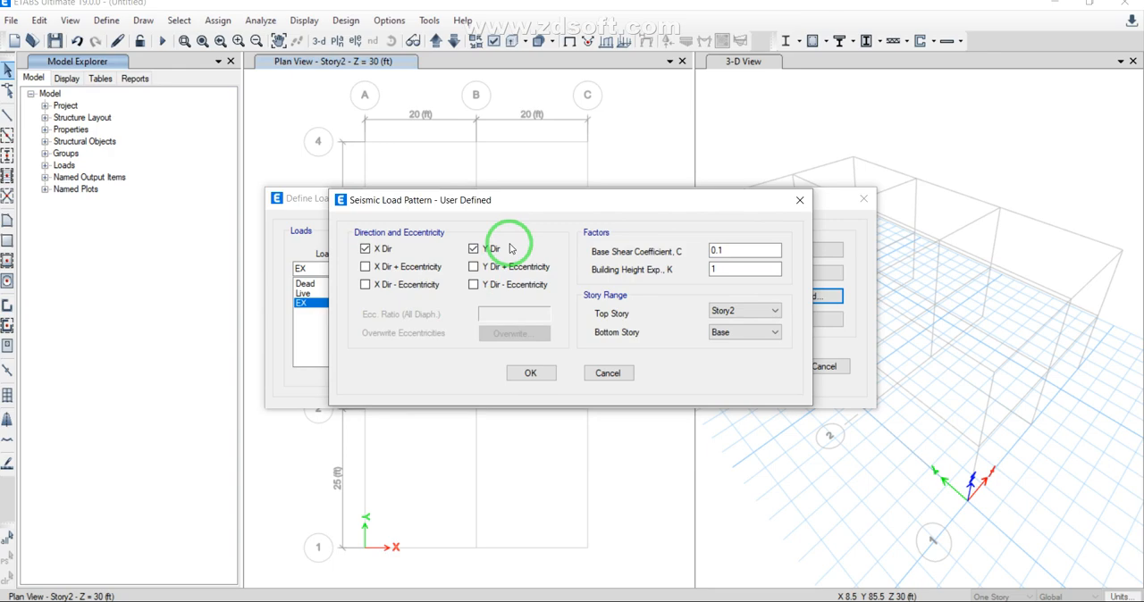
# Step: Set the base shear coefficient C of the EX seismic load to 0.2 and accept the seismic load pattern data
pyautogui.doubleClick(728, 250)
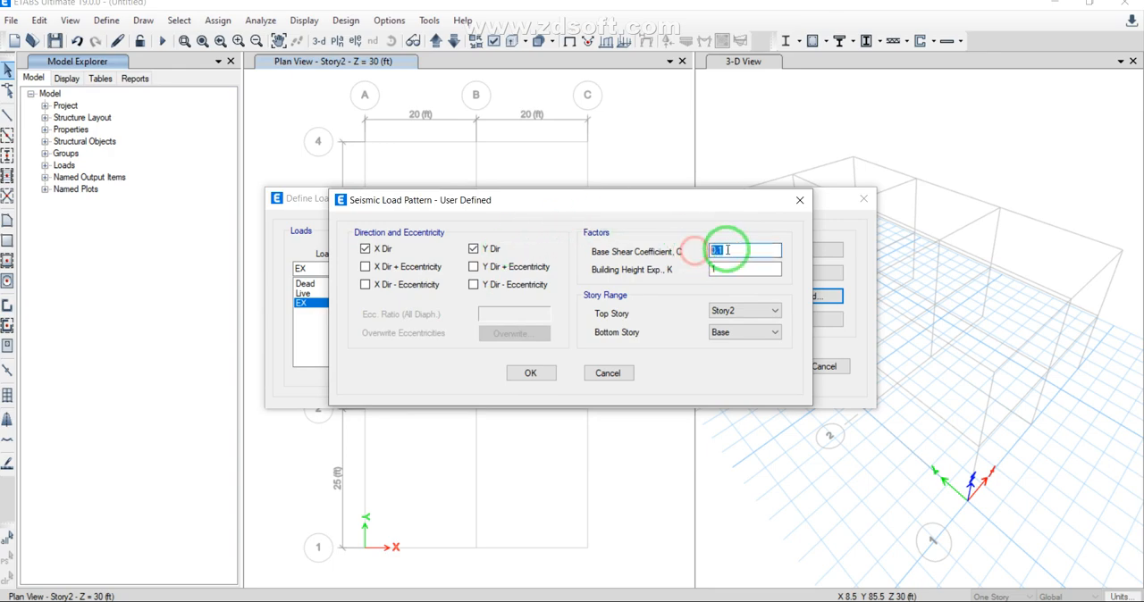
pyautogui.write('0')
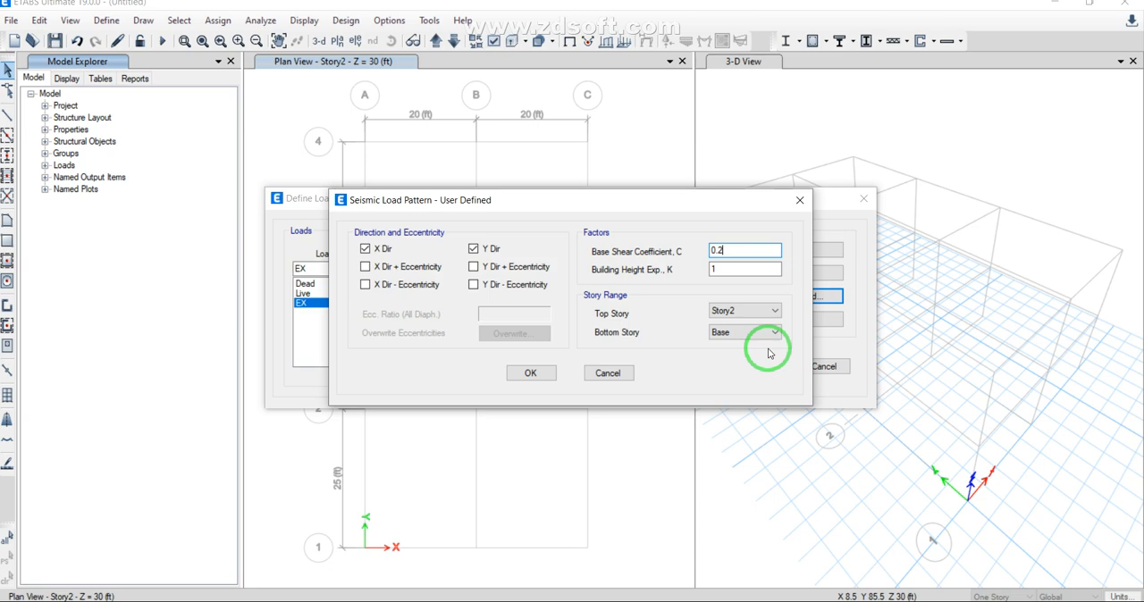
pyautogui.click(533, 374)
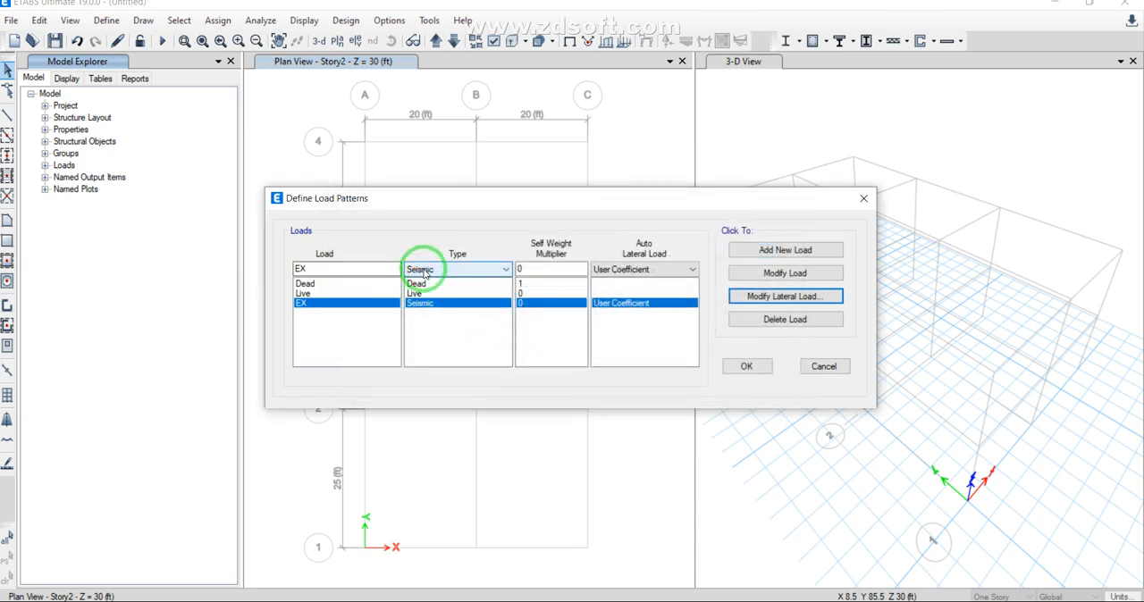
# Step: Review the available auto lateral load codes for EX, keep User Coefficient, and accept the load pattern definitions
pyautogui.click(616, 270)
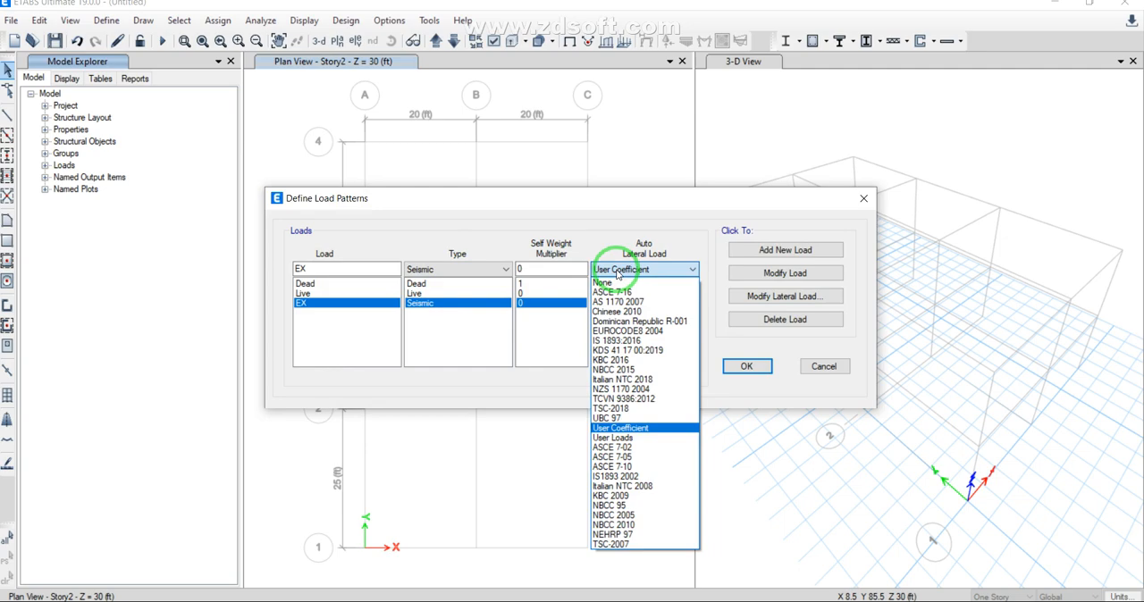
pyautogui.click(628, 208)
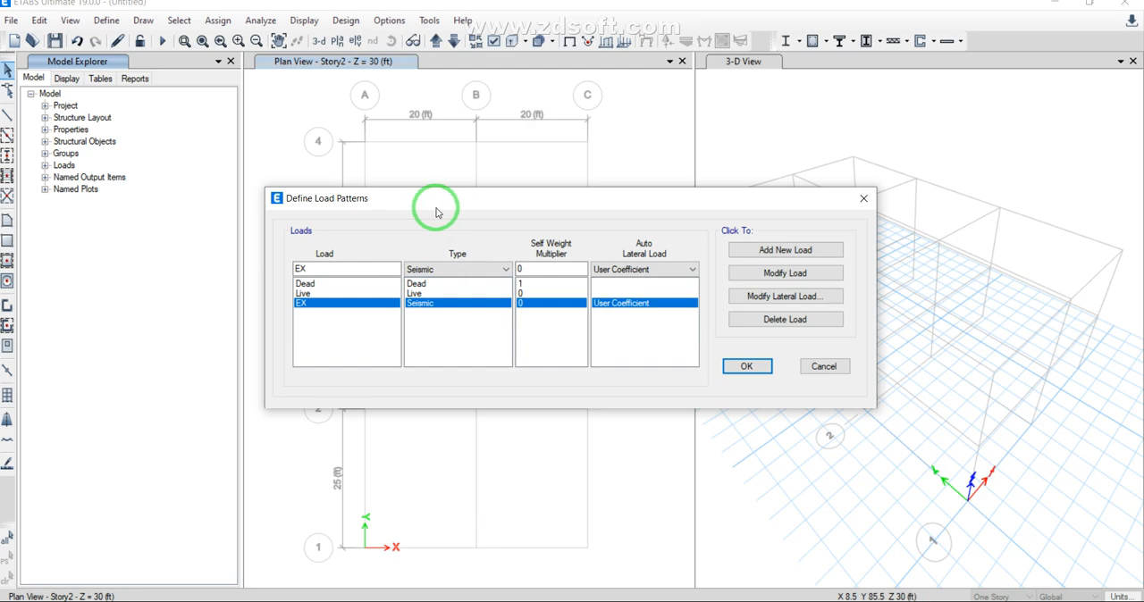
pyautogui.click(746, 367)
pyautogui.click(104, 20)
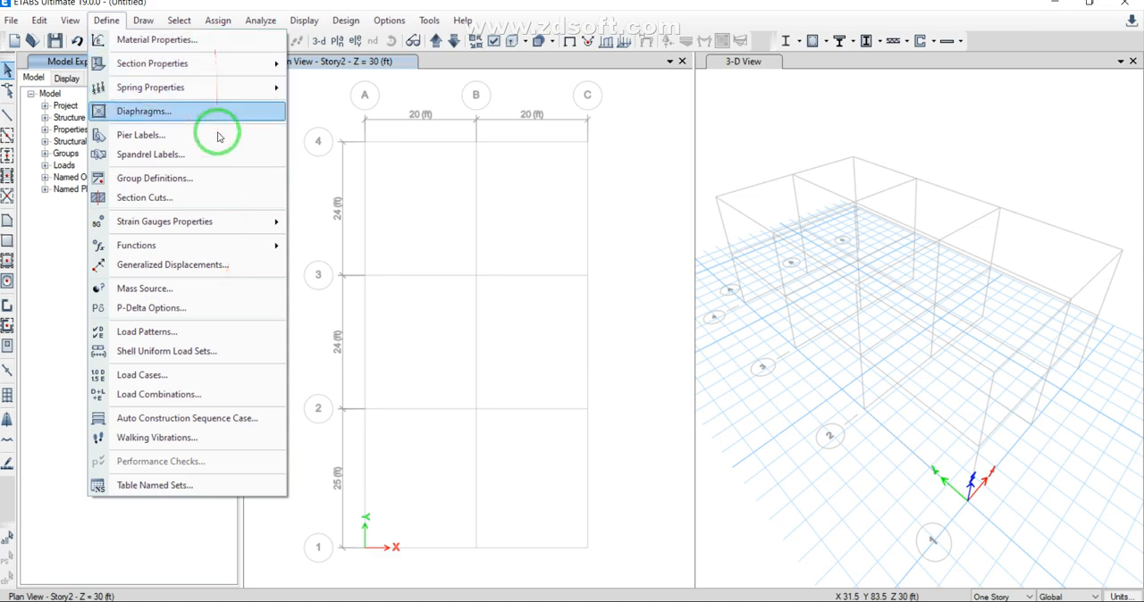
pyautogui.click(58, 272)
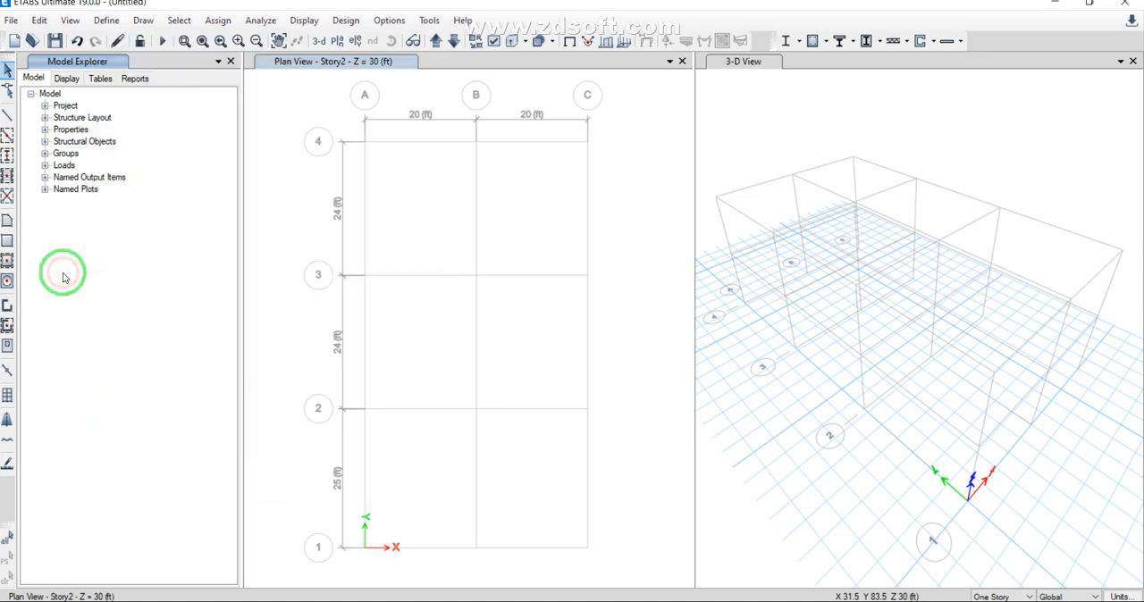